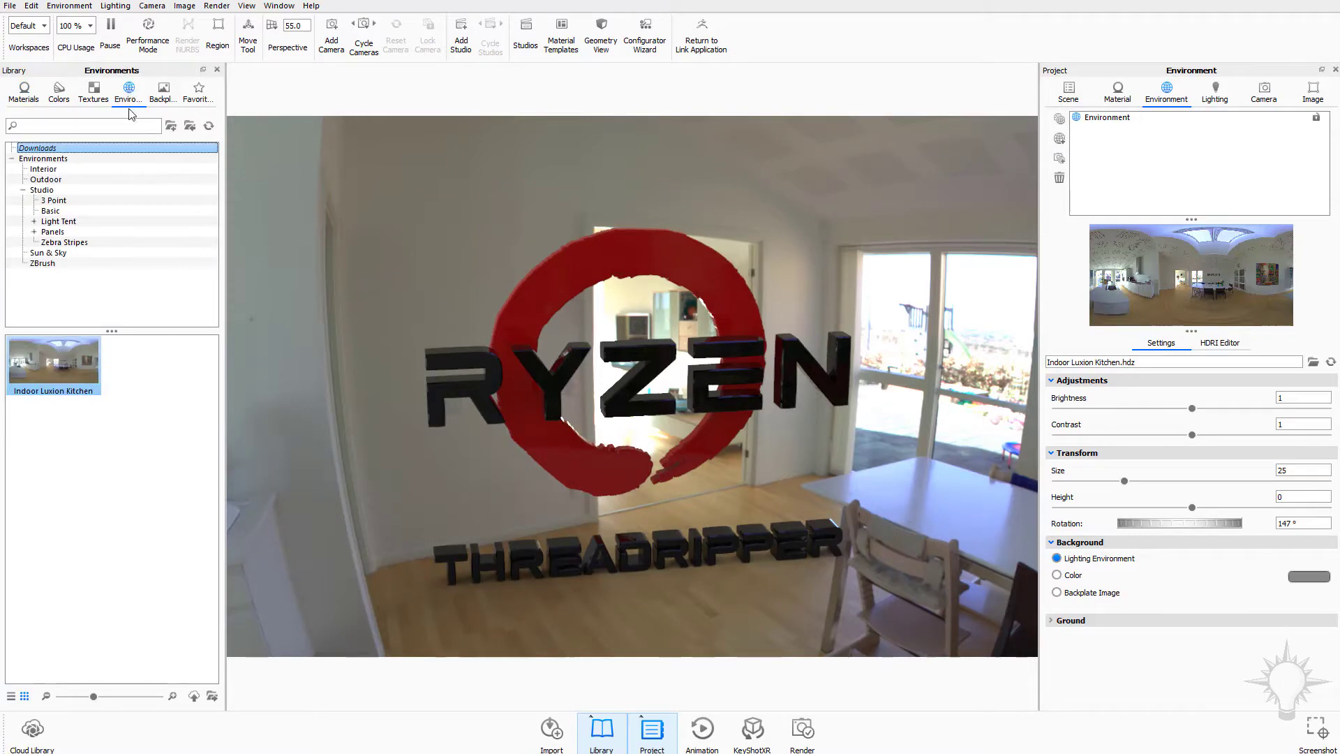
# - Apply the Dosch-Apartment_2k interior environment to the scene and rotate it to 173°
pyautogui.click(44, 169)
pyautogui.doubleClick(155, 490)
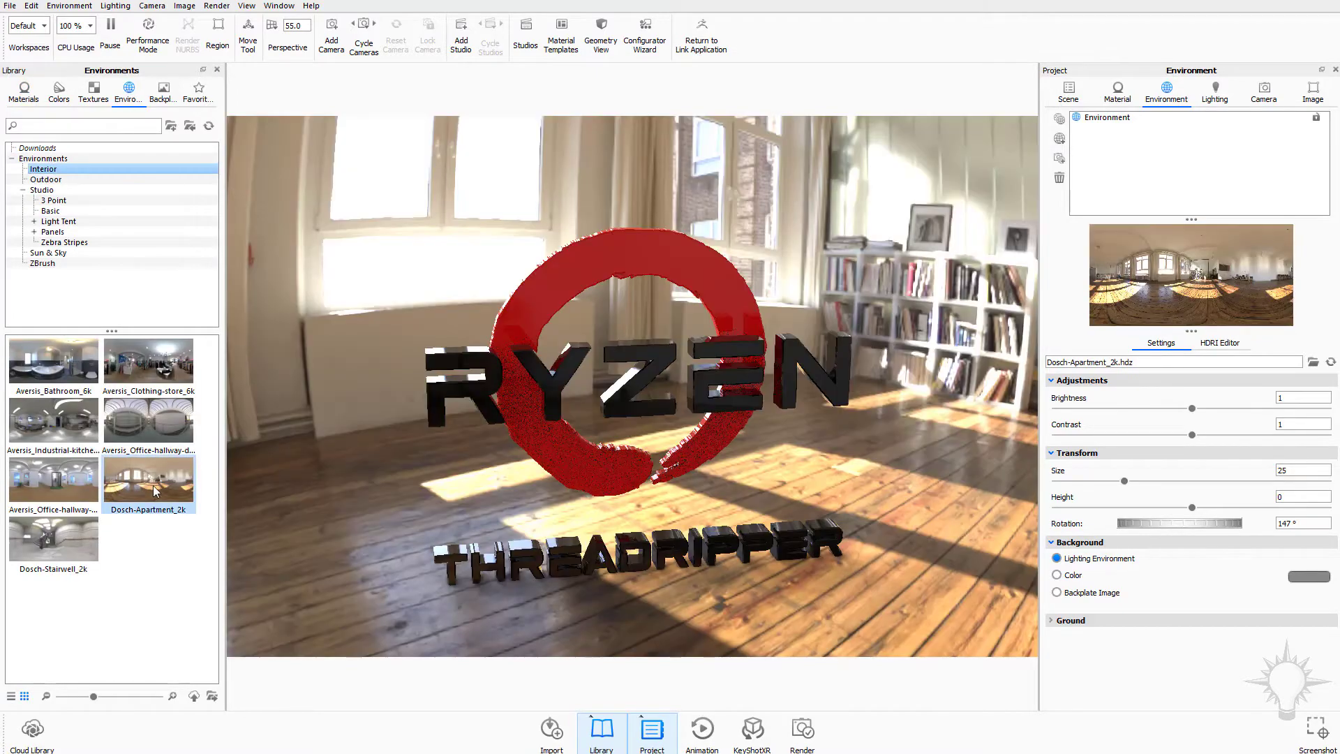
pyautogui.keyDown('ctrl'); pyautogui.moveTo(477, 470); pyautogui.dragTo(688, 480); pyautogui.keyUp('ctrl')
pyautogui.keyDown('ctrl'); pyautogui.moveTo(460, 486); pyautogui.dragTo(722, 481); pyautogui.keyUp('ctrl')
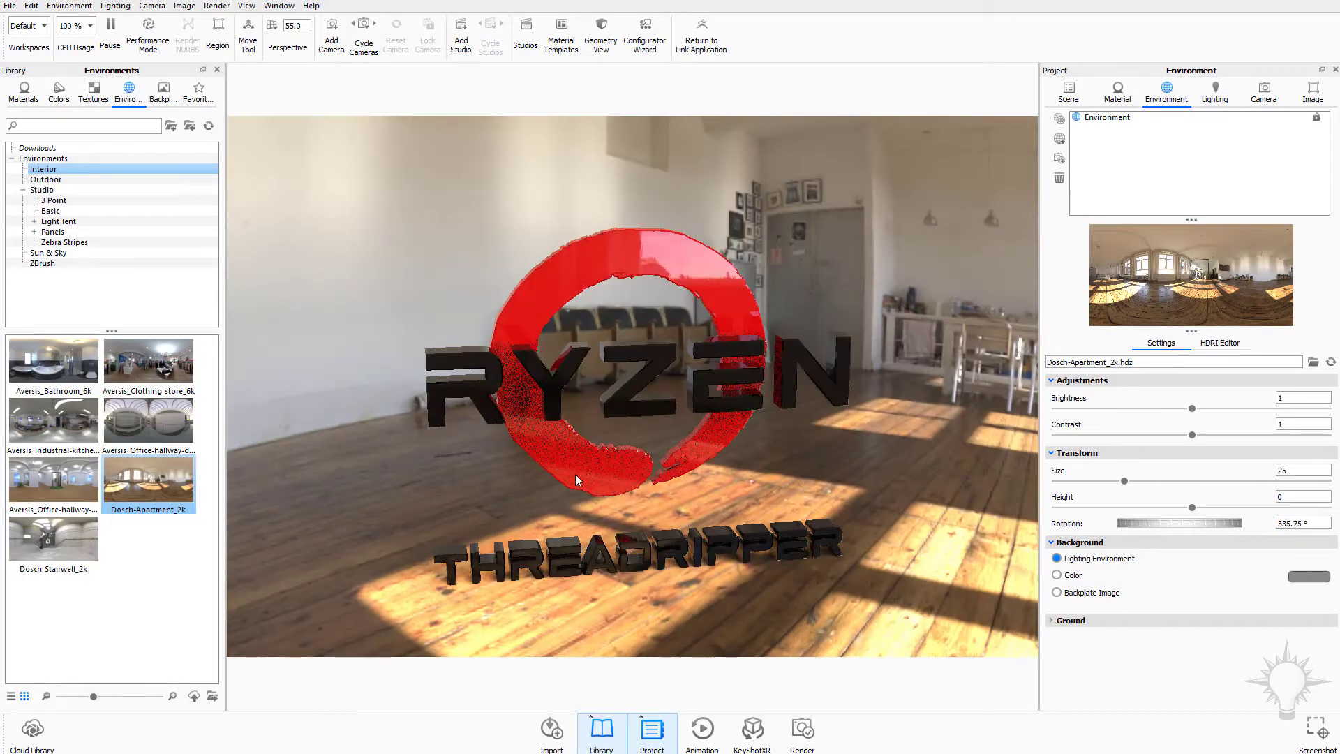
pyautogui.keyDown('ctrl'); pyautogui.moveTo(569, 474); pyautogui.dragTo(545, 445); pyautogui.keyUp('ctrl')
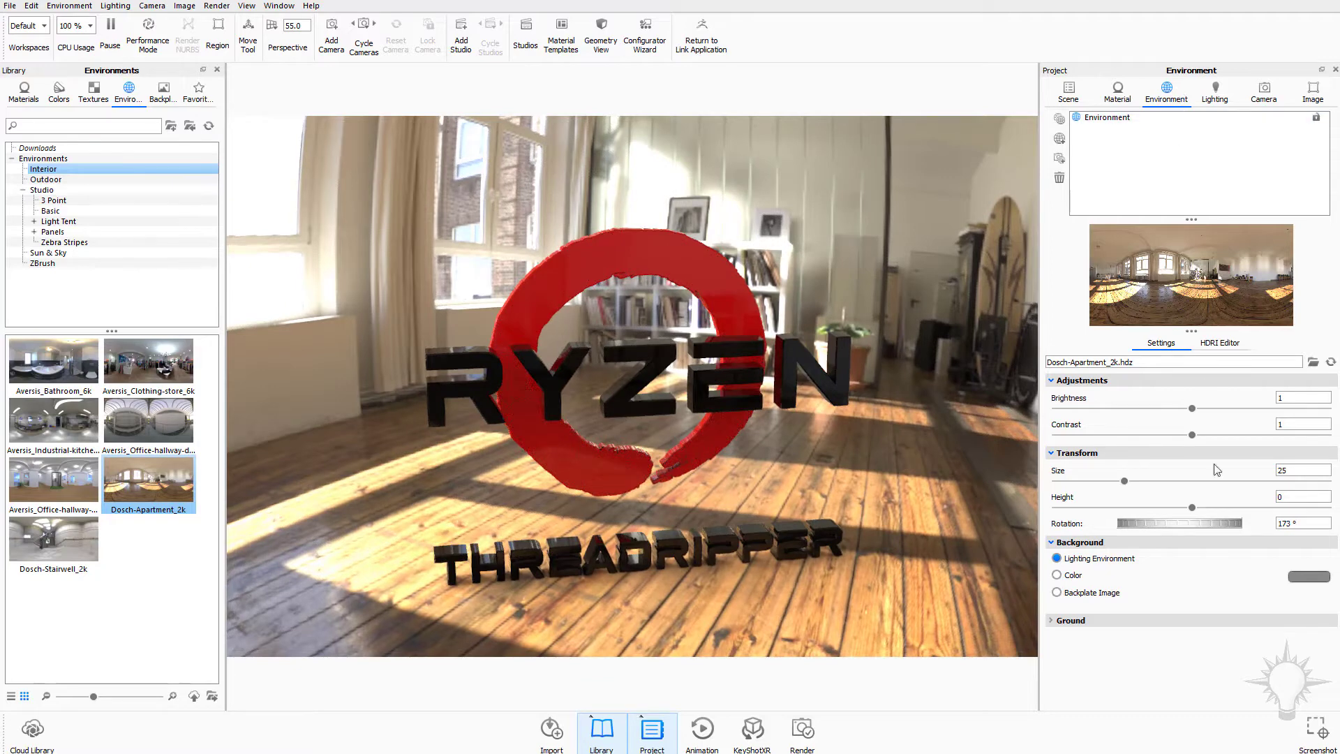
# - Set the environment background to solid grey (RGB 121, 121, 121) and raise the environment brightness to 1.886
pyautogui.click(1057, 575)
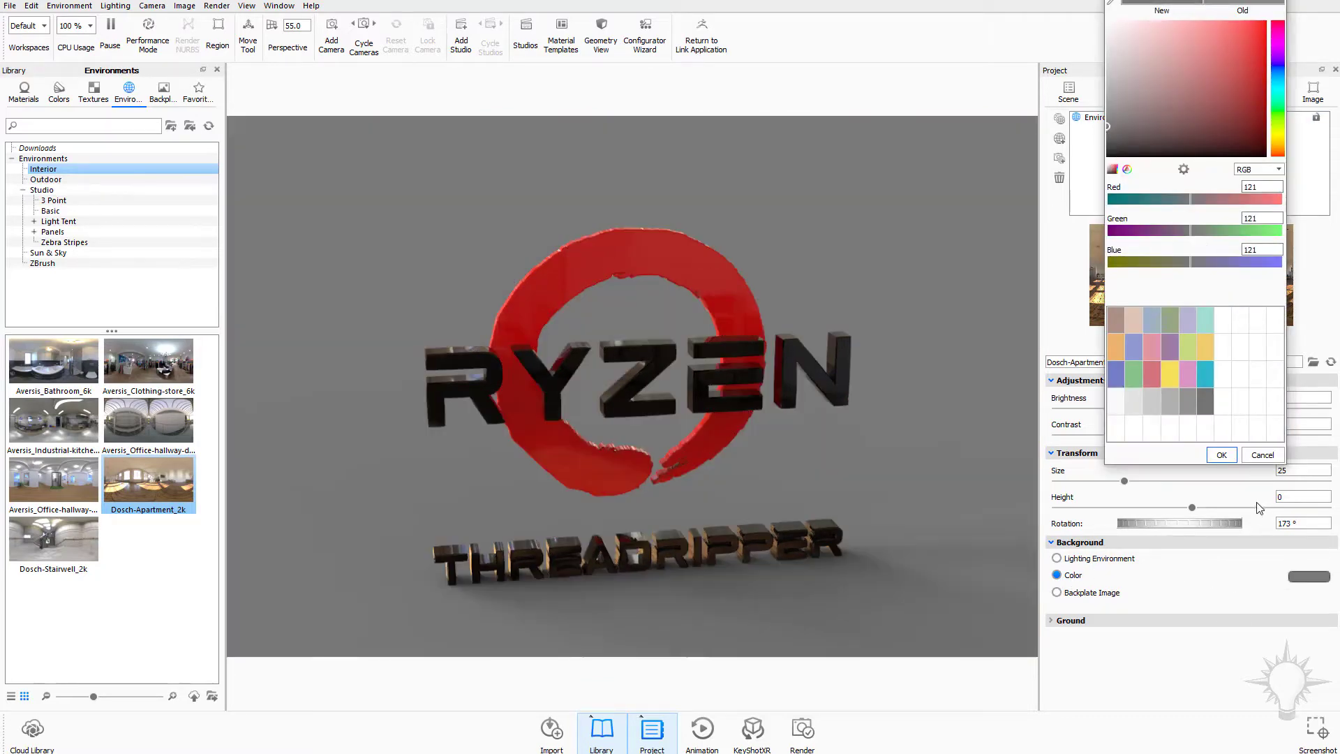
pyautogui.click(1221, 455)
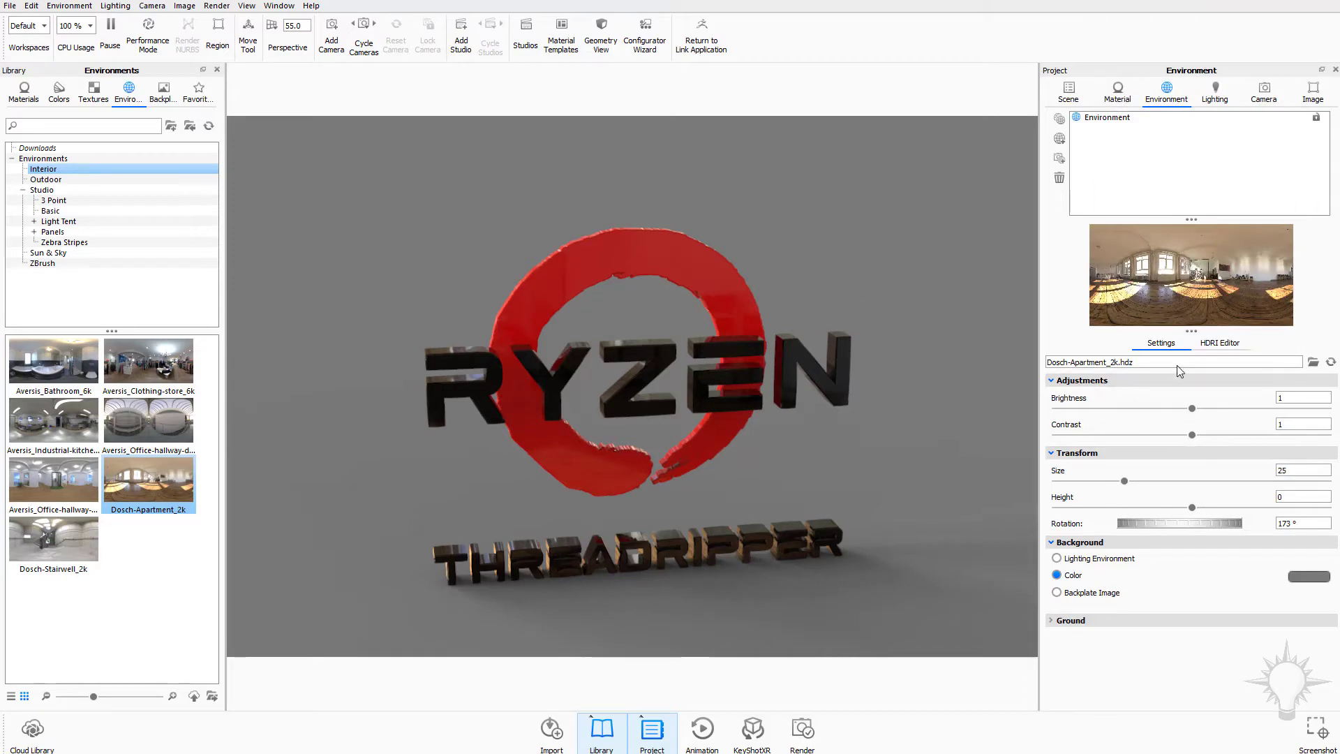
pyautogui.moveTo(1192, 409); pyautogui.dragTo(1315, 414)
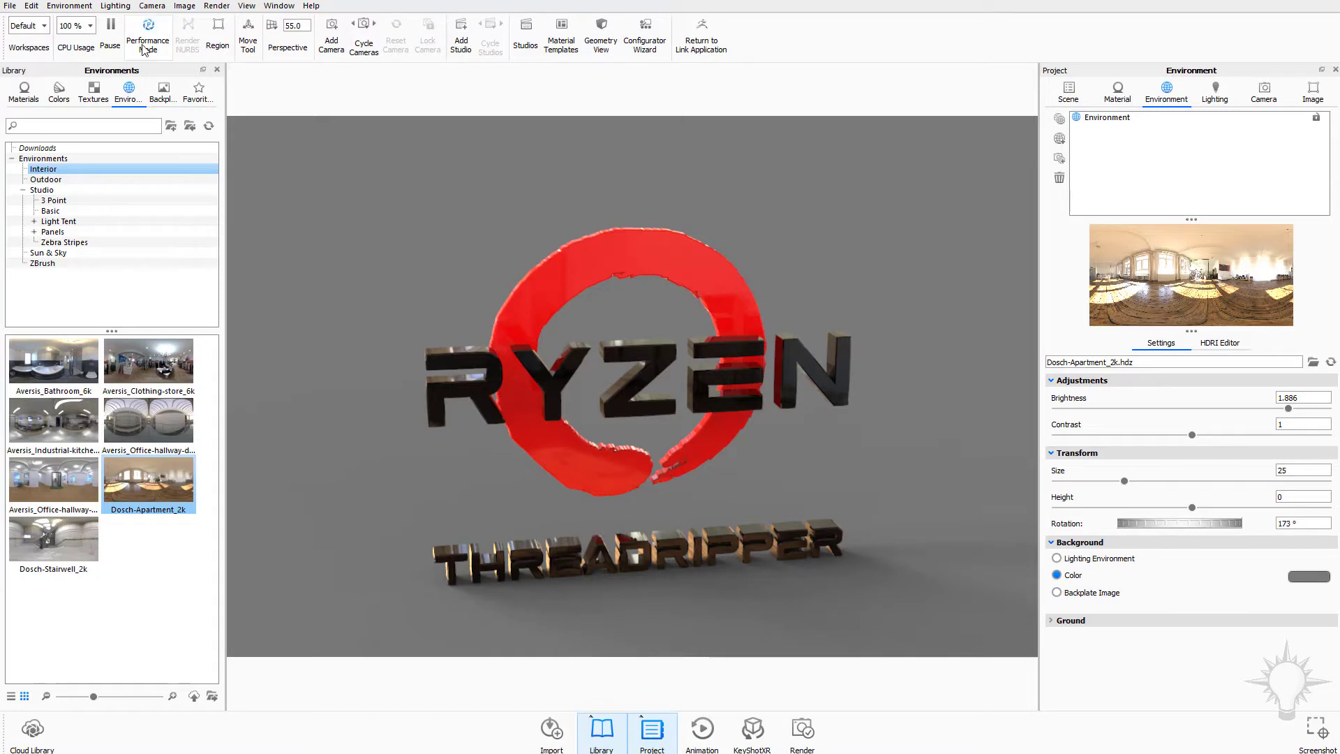
# - Add a plane to the scene and place it raised and tilted upright beside the logo, next to the letter R
pyautogui.click(34, 7)
pyautogui.moveTo(53, 9)
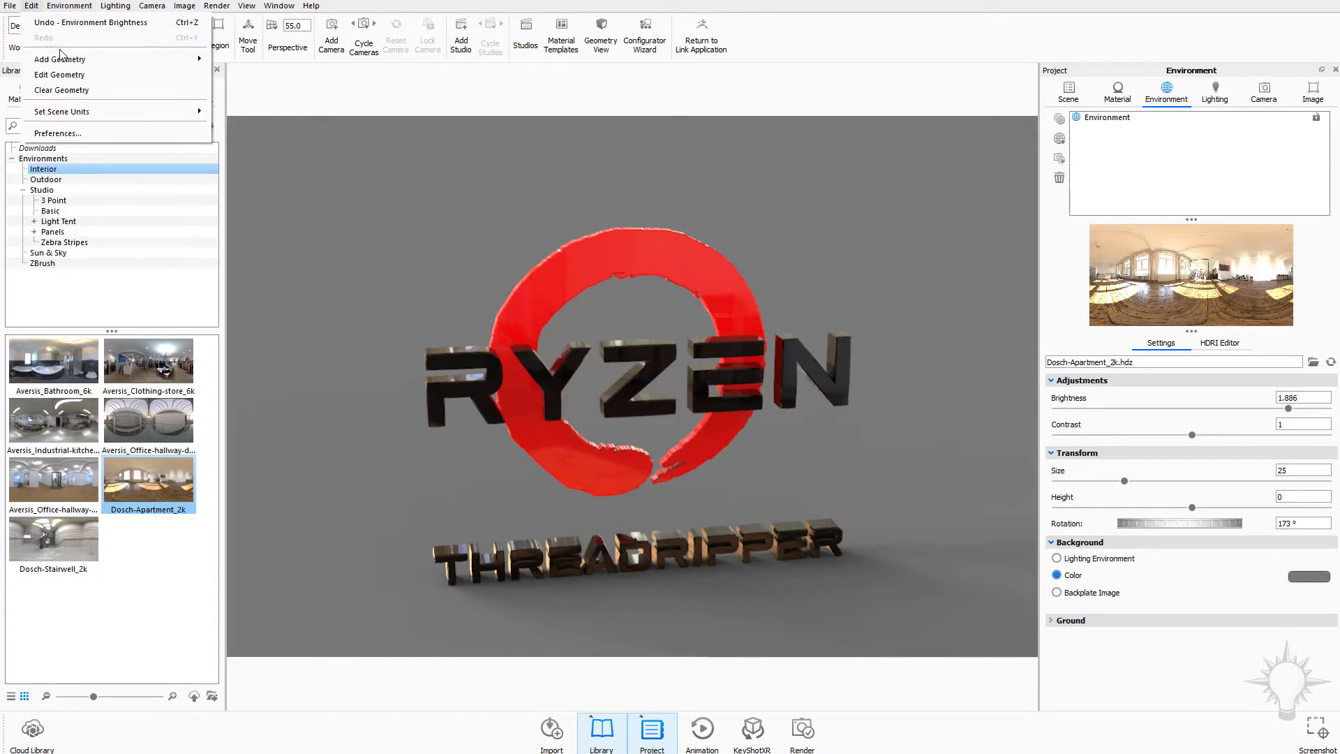
pyautogui.moveTo(153, 60)
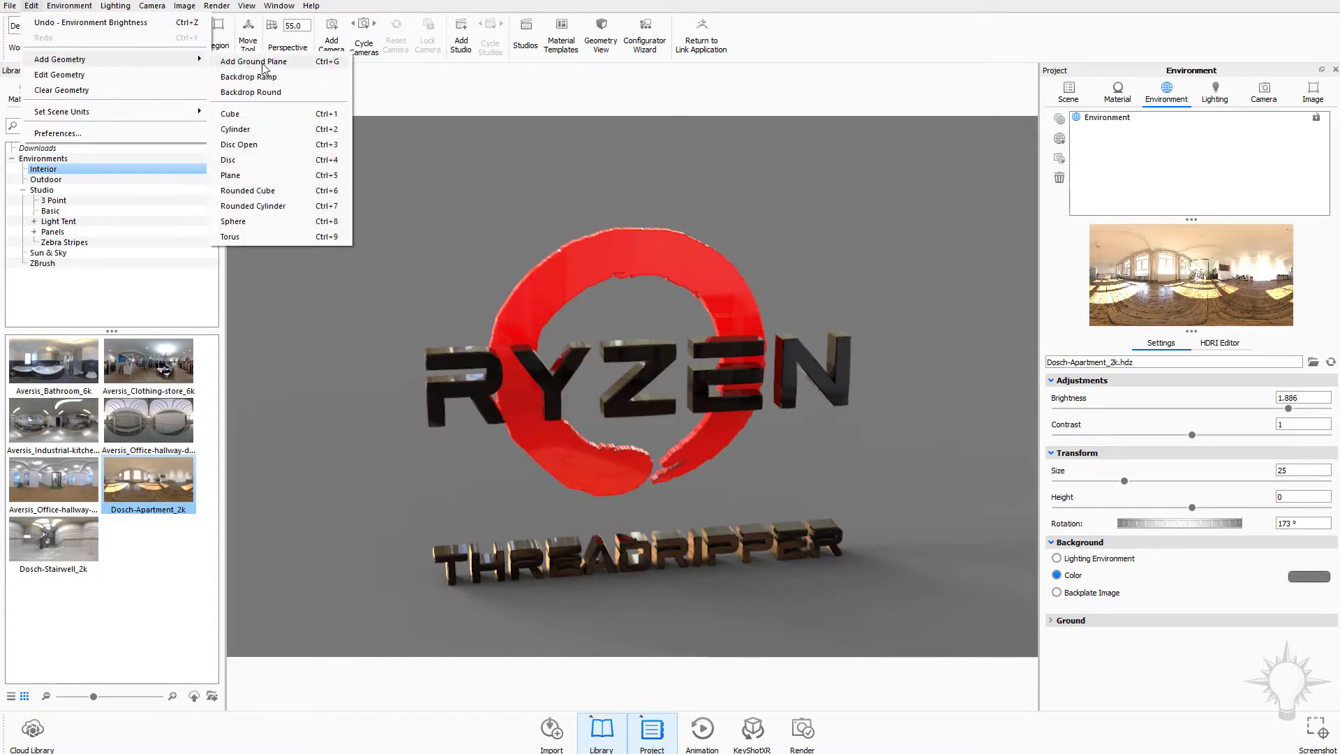
pyautogui.click(252, 181)
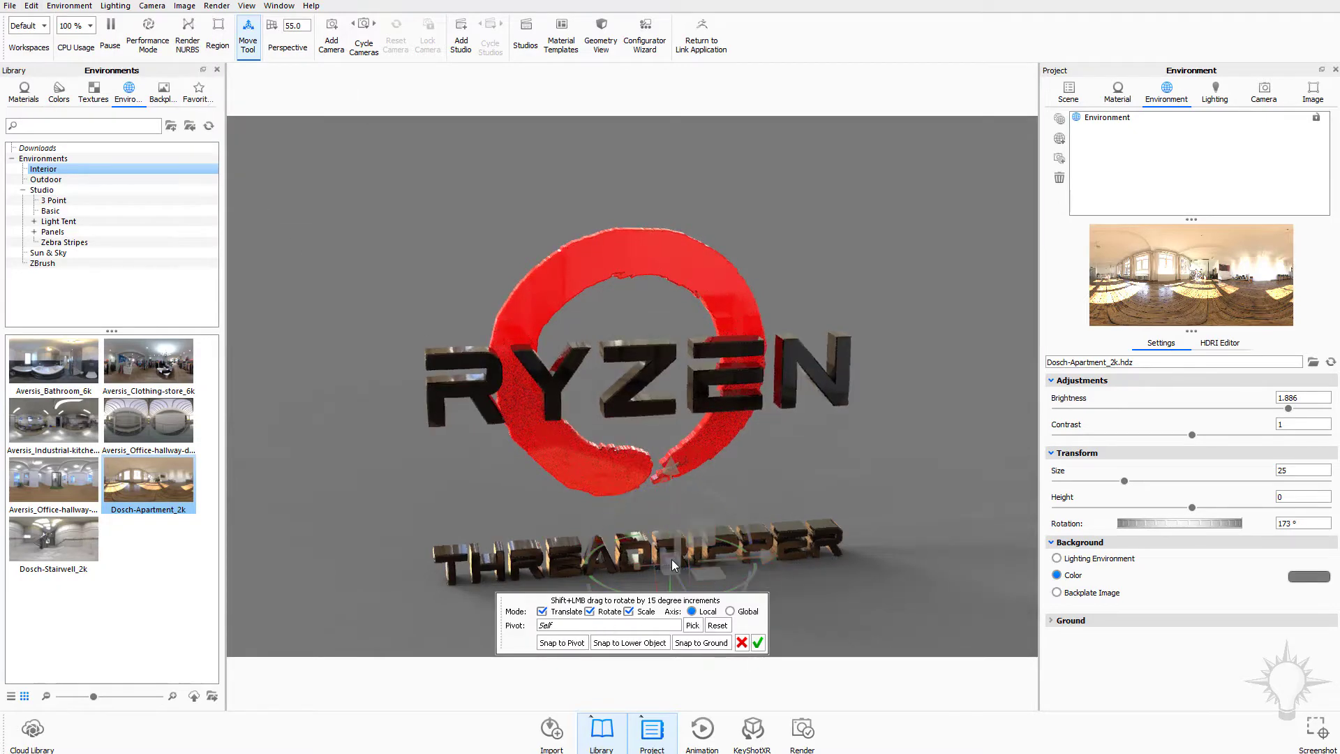
pyautogui.moveTo(671, 489); pyautogui.dragTo(644, 212)
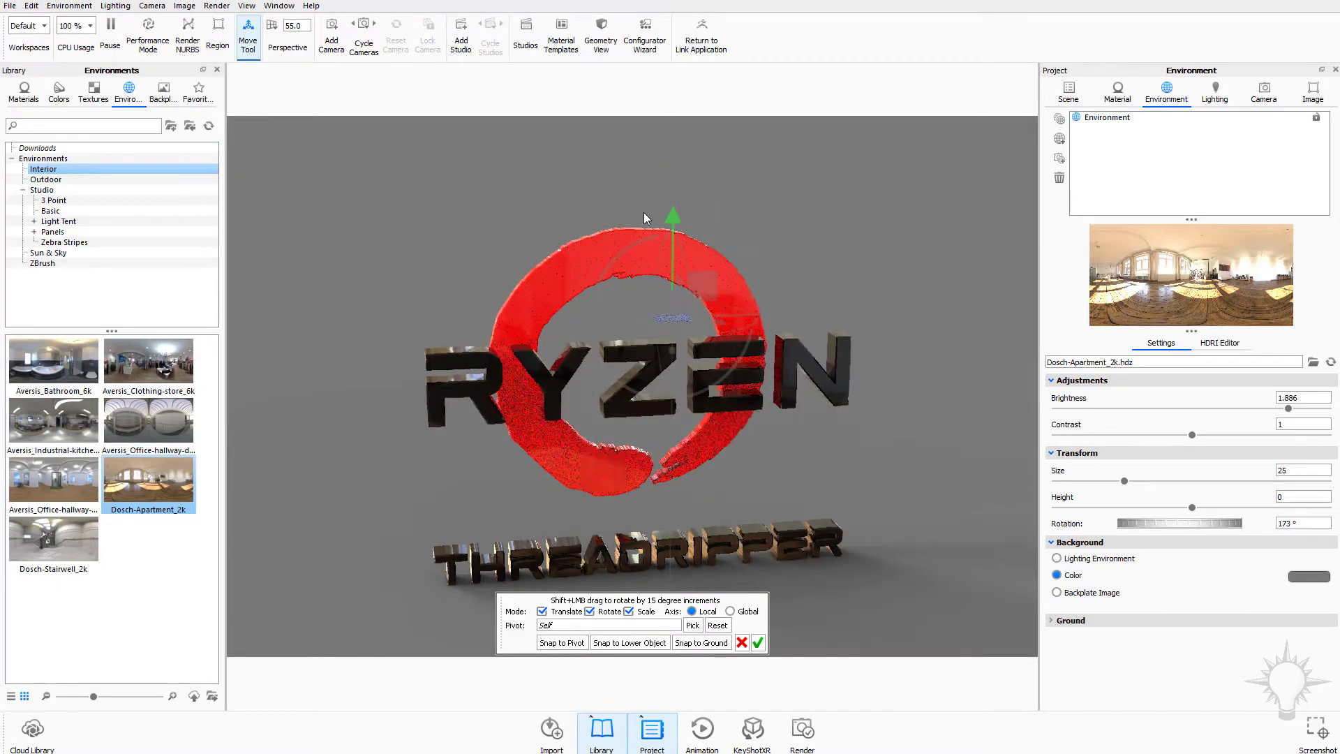
pyautogui.moveTo(763, 316); pyautogui.dragTo(338, 332)
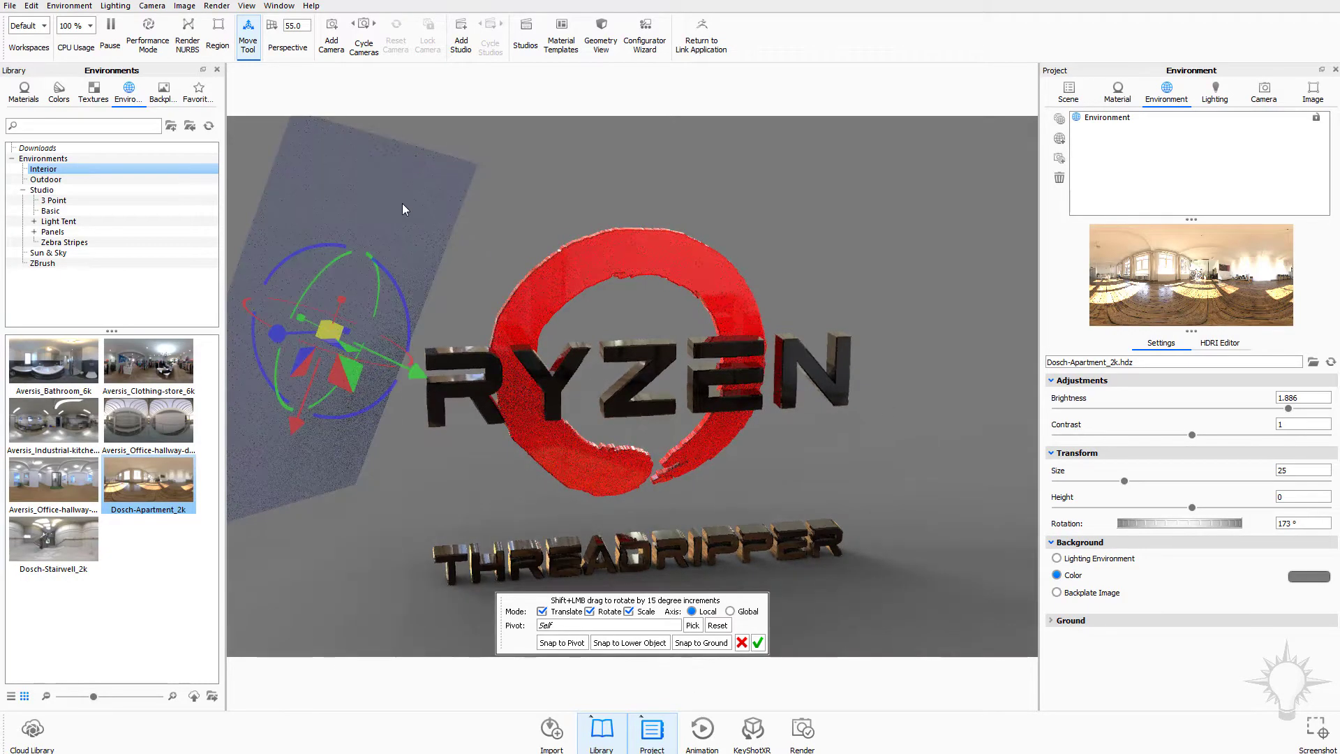
pyautogui.click(757, 642)
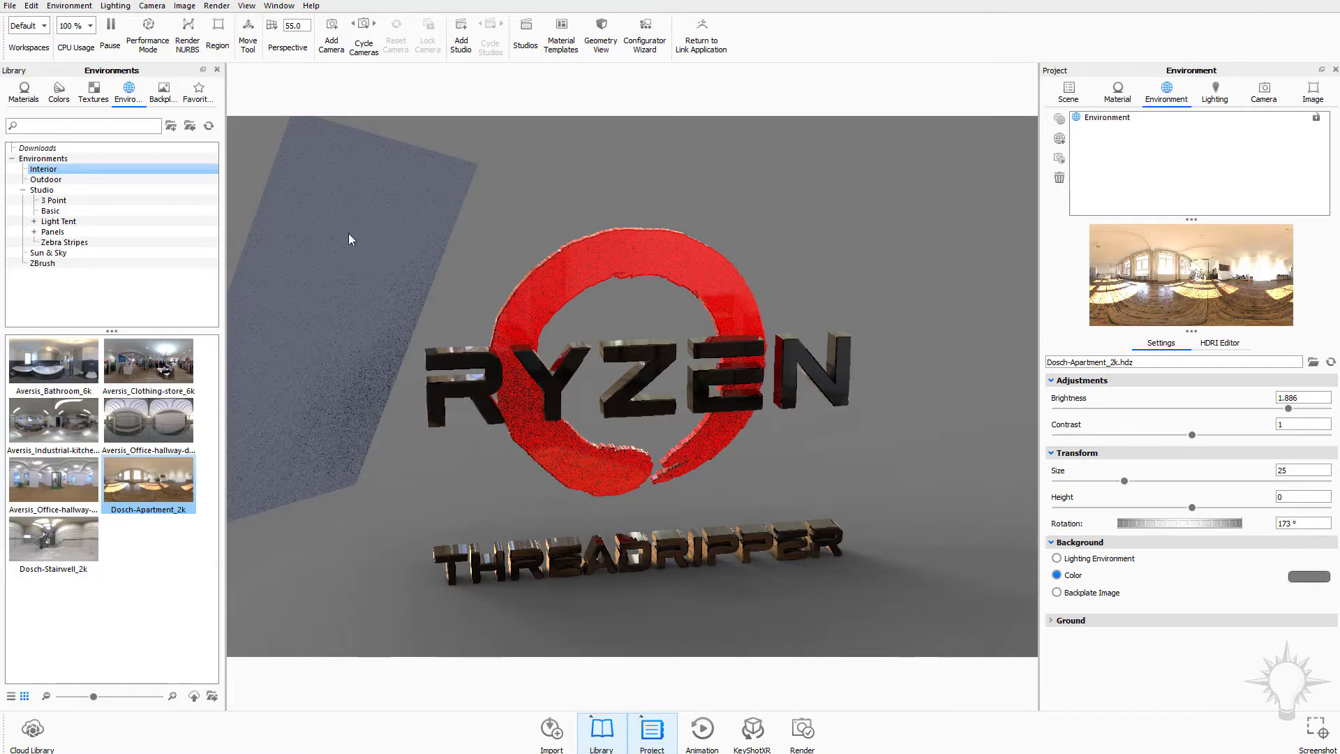
# - Apply the Area Light 1200 Lumen Cool material to the plane and change its power unit to Watt
pyautogui.click(24, 91)
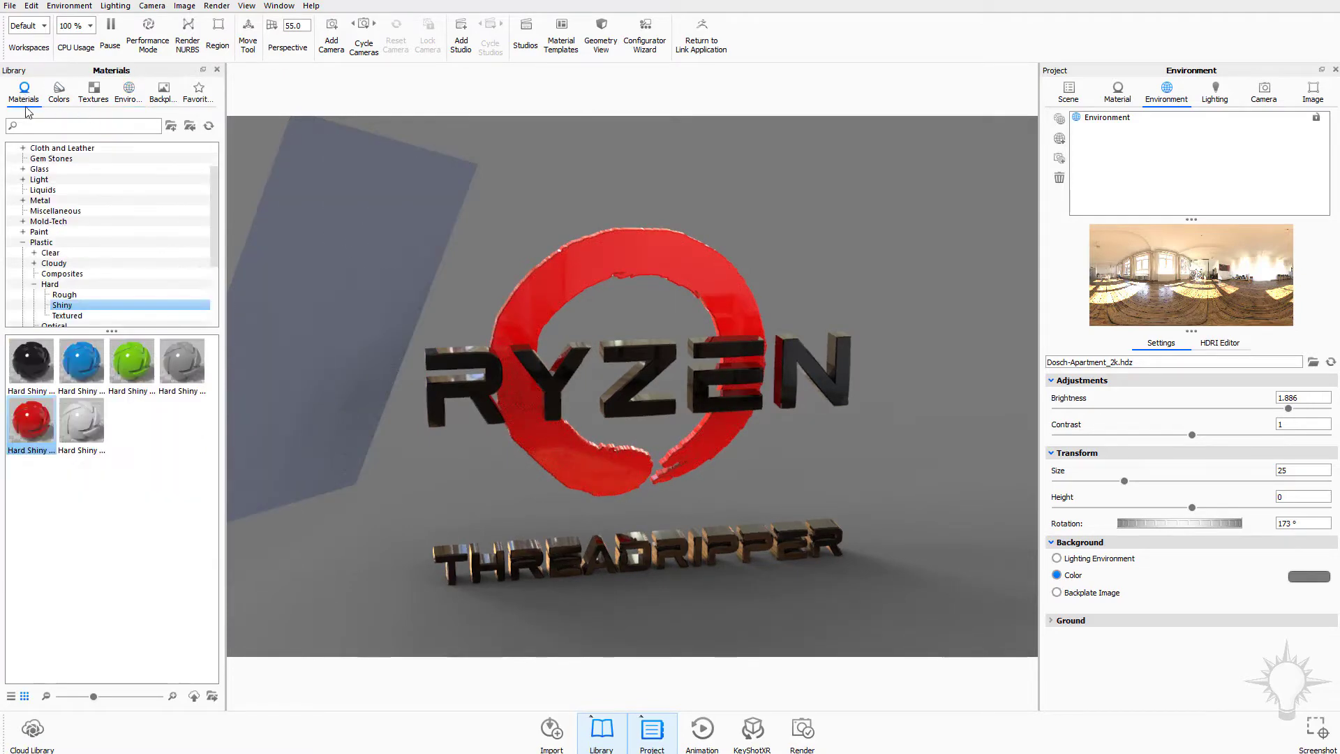
pyautogui.click(40, 179)
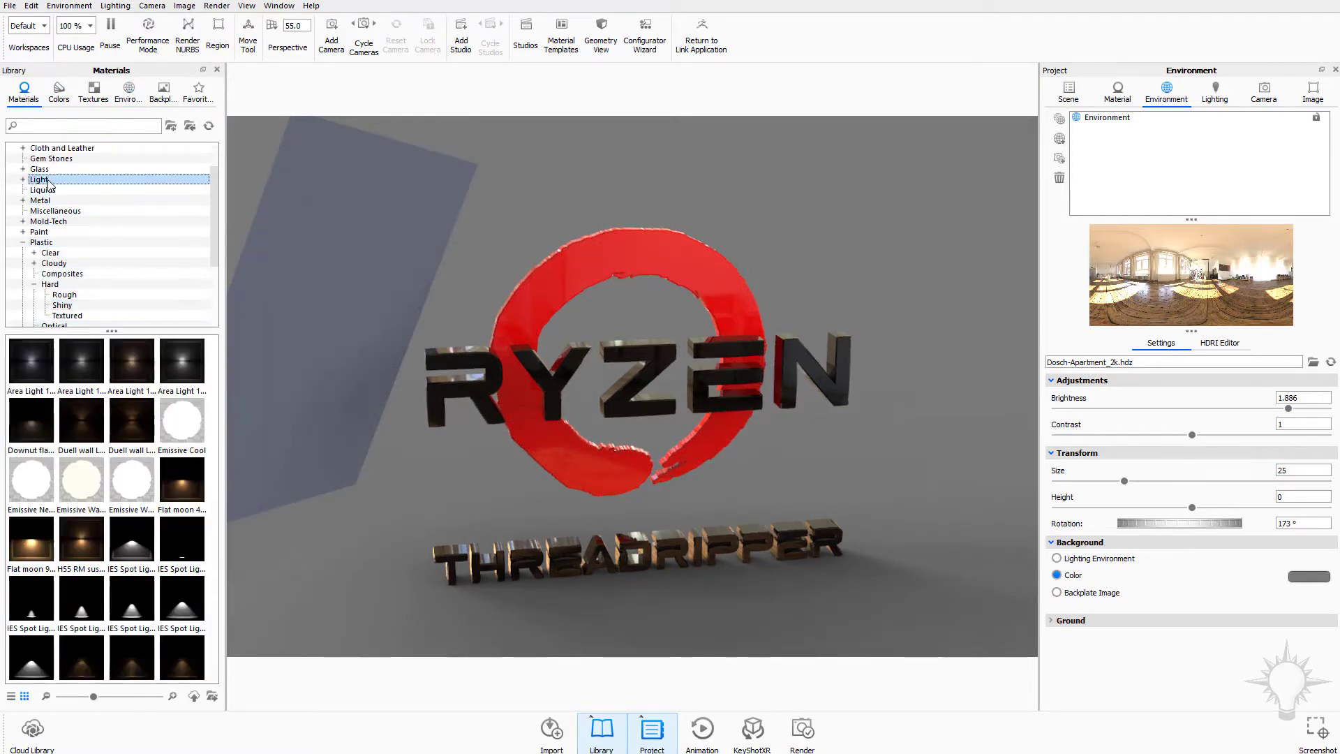
pyautogui.doubleClick(40, 179)
pyautogui.click(43, 191)
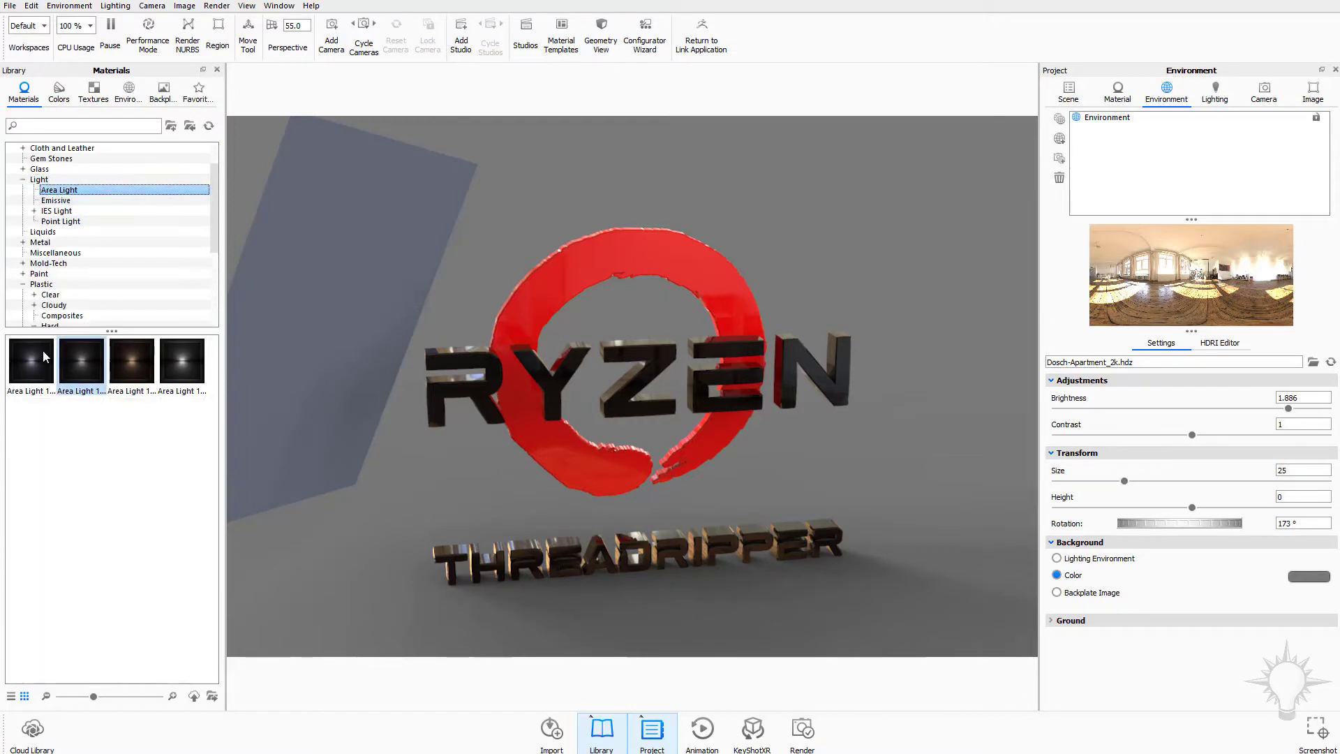
pyautogui.moveTo(31, 361); pyautogui.dragTo(340, 286)
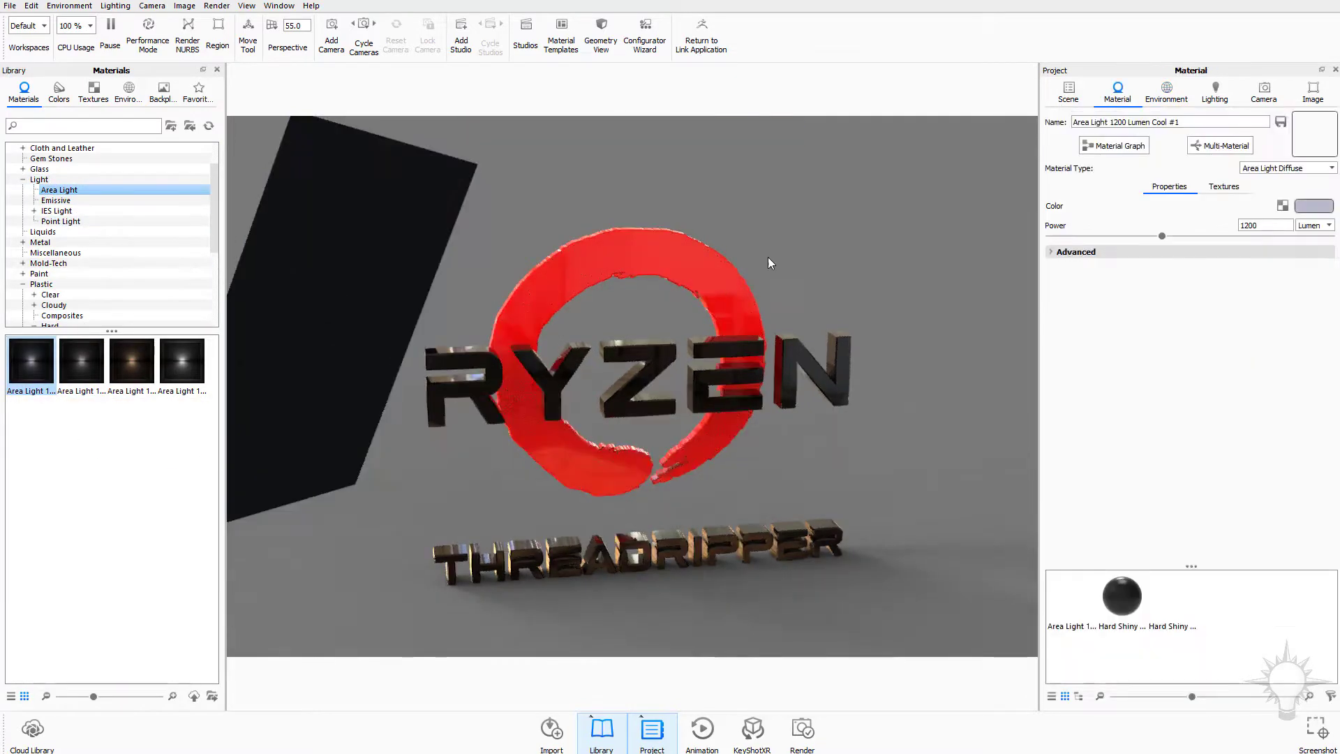
pyautogui.click(1328, 225)
pyautogui.click(1316, 248)
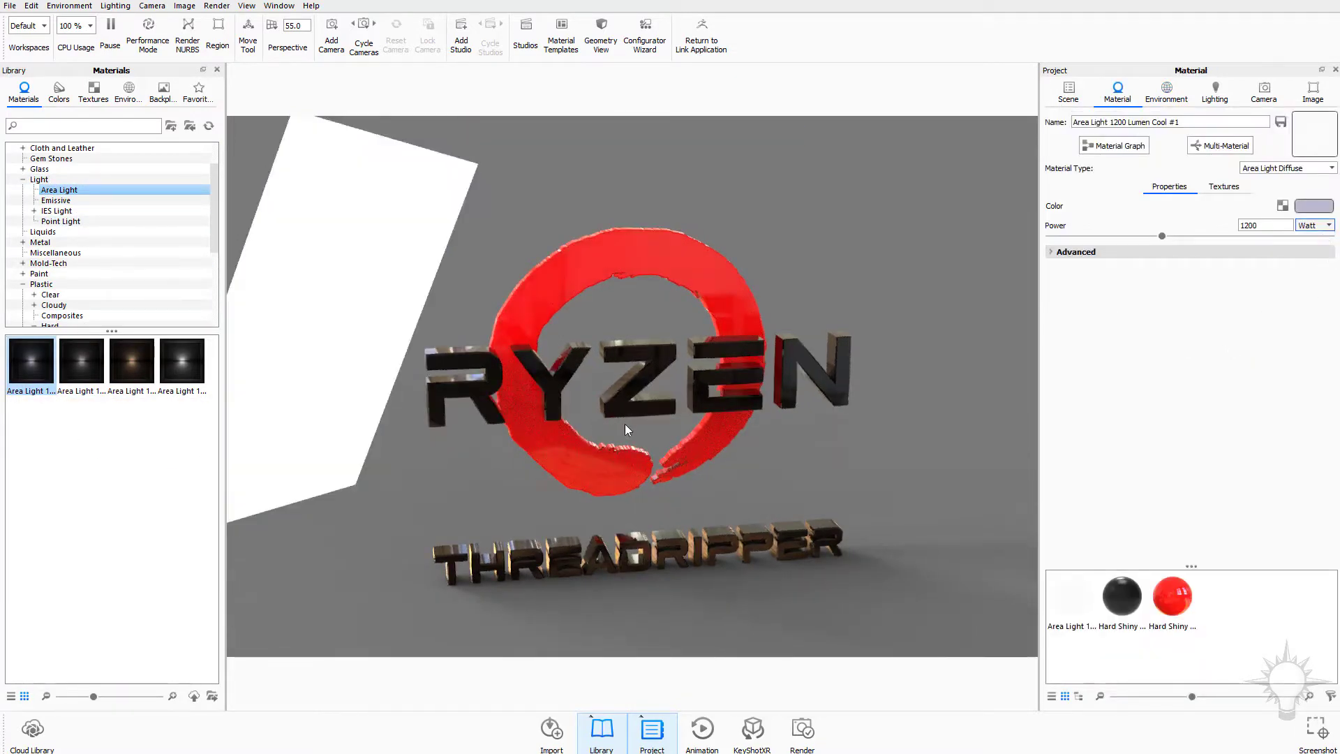
# - Set the environment brightness to 0 so only the area light illuminates the logo
pyautogui.moveTo(617, 282); pyautogui.dragTo(705, 337)
pyautogui.click(1166, 92)
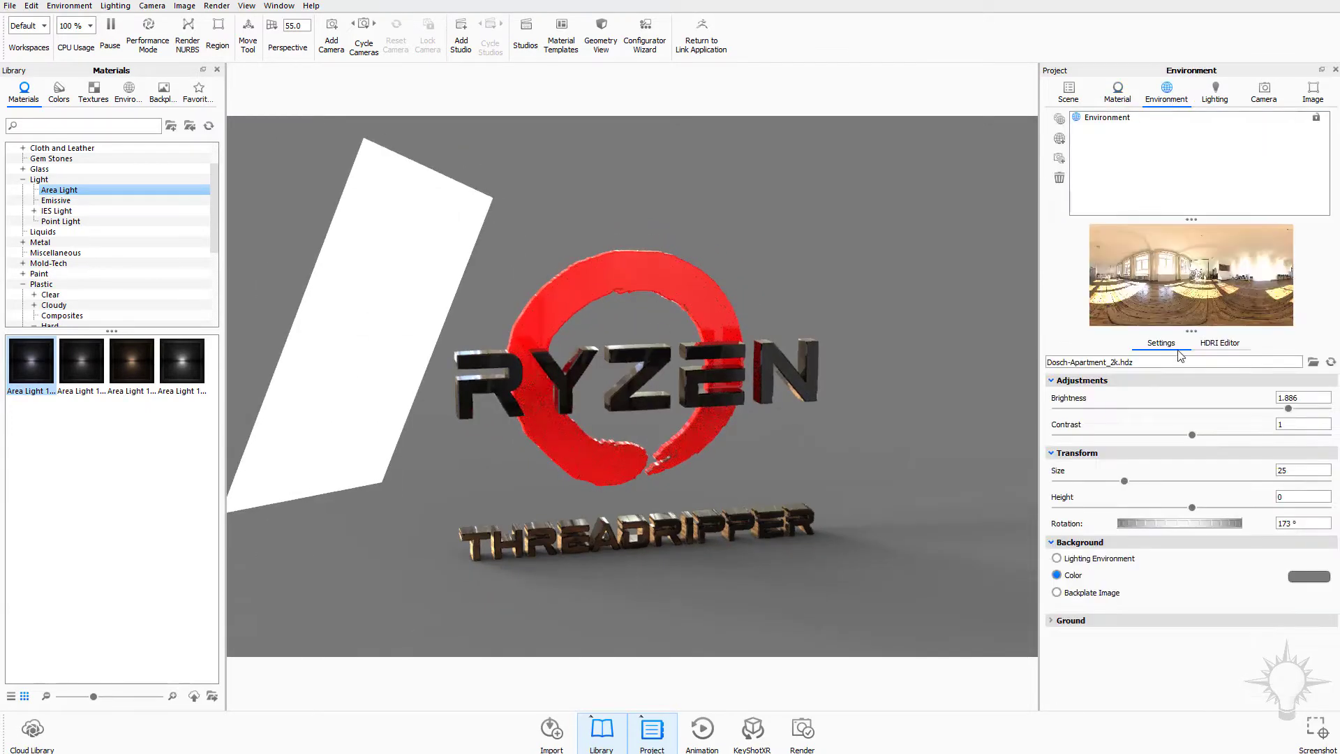
pyautogui.moveTo(1290, 410); pyautogui.dragTo(1056, 410)
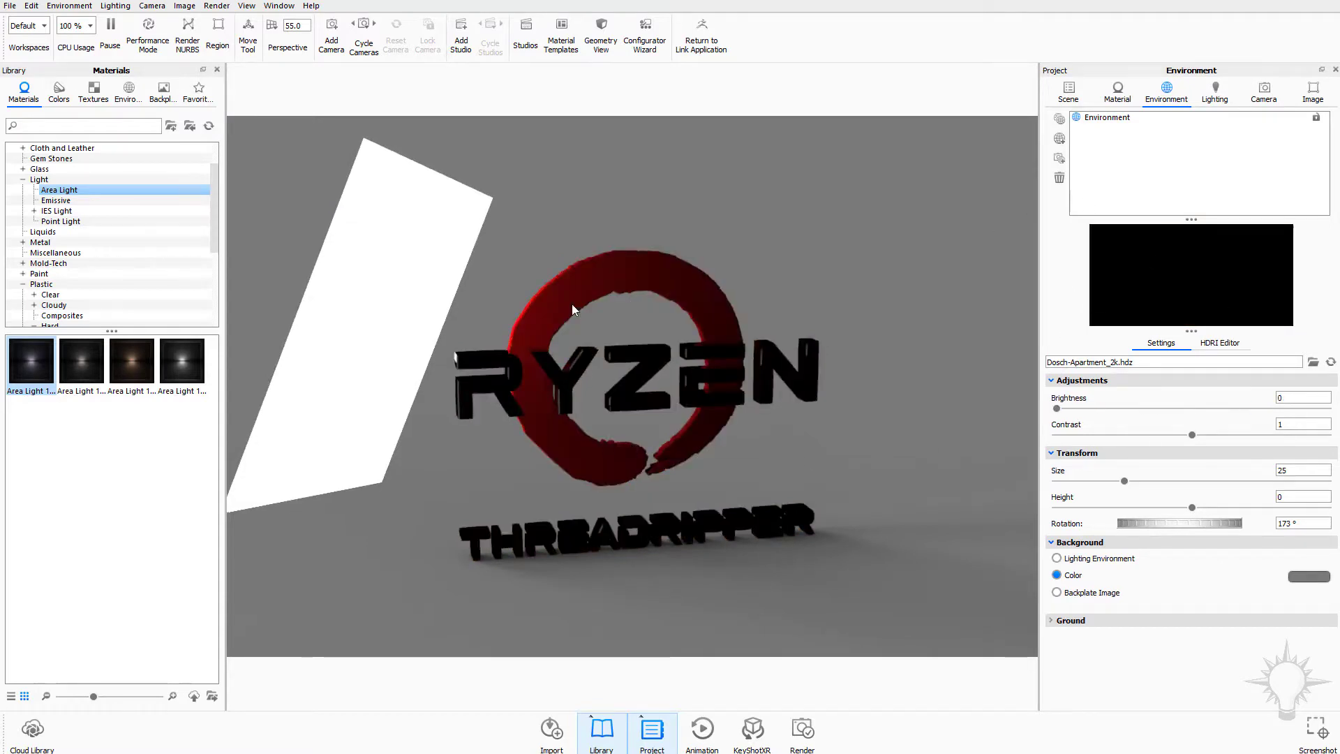
# - Reposition and rotate the area light plane beside the logo so that it is angled toward the lettering
pyautogui.moveTo(572, 309); pyautogui.dragTo(485, 233)
pyautogui.rightClick(484, 232)
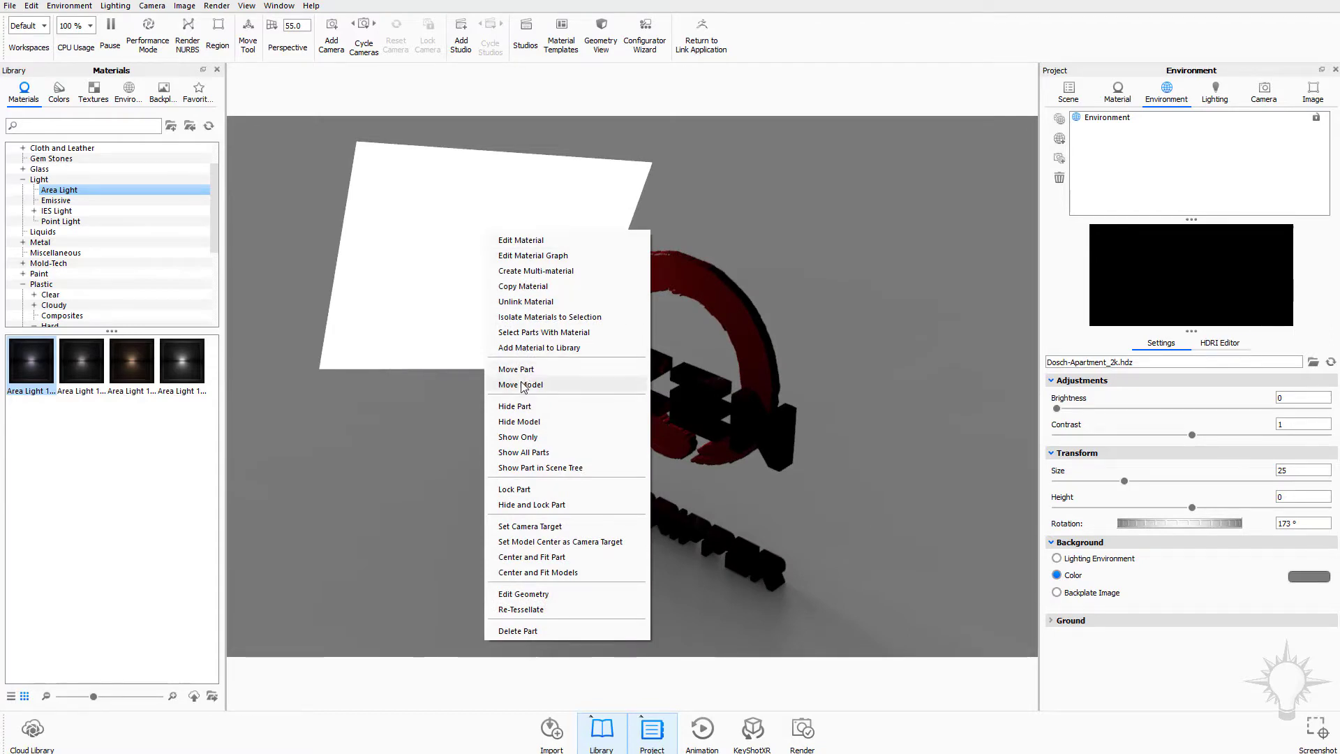
pyautogui.rightClick(528, 172)
pyautogui.click(562, 326)
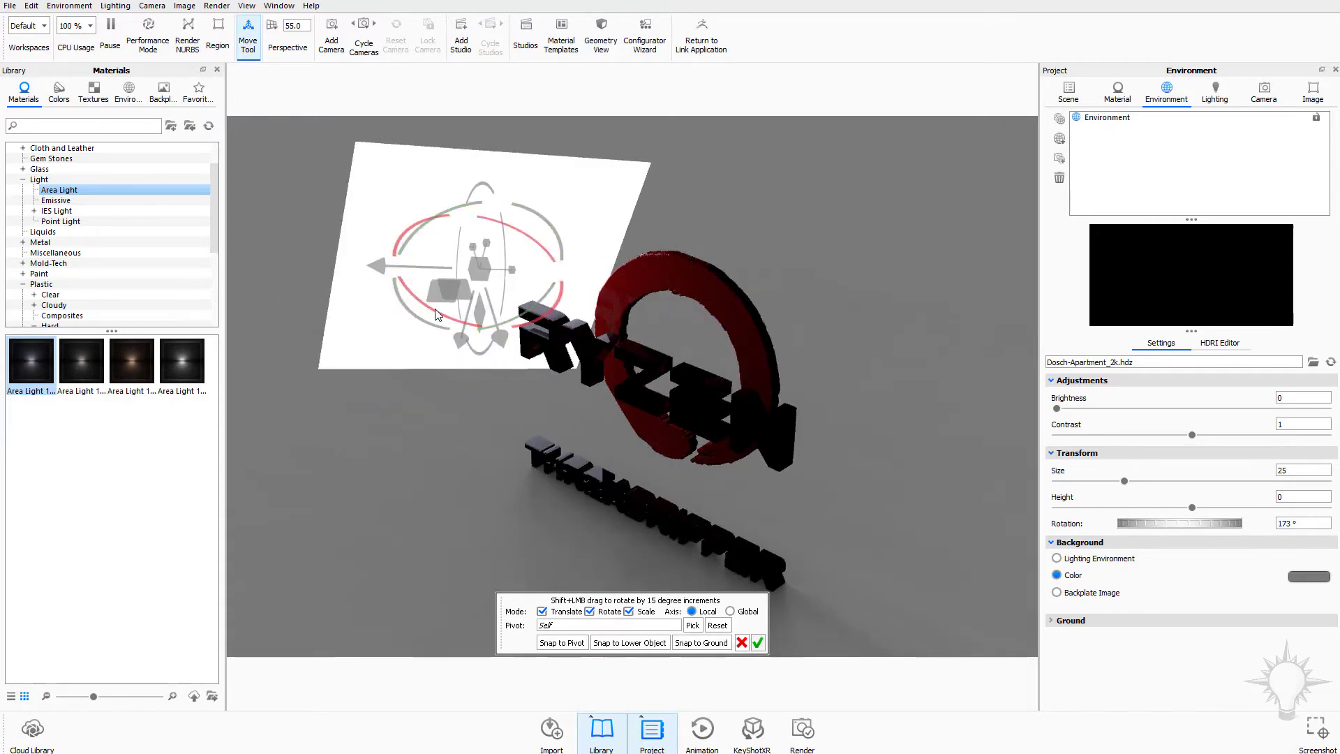
pyautogui.moveTo(450, 322); pyautogui.dragTo(362, 410)
pyautogui.moveTo(489, 334); pyautogui.dragTo(525, 339)
pyautogui.moveTo(715, 385); pyautogui.dragTo(821, 337)
pyautogui.scroll(3, 796, 424)
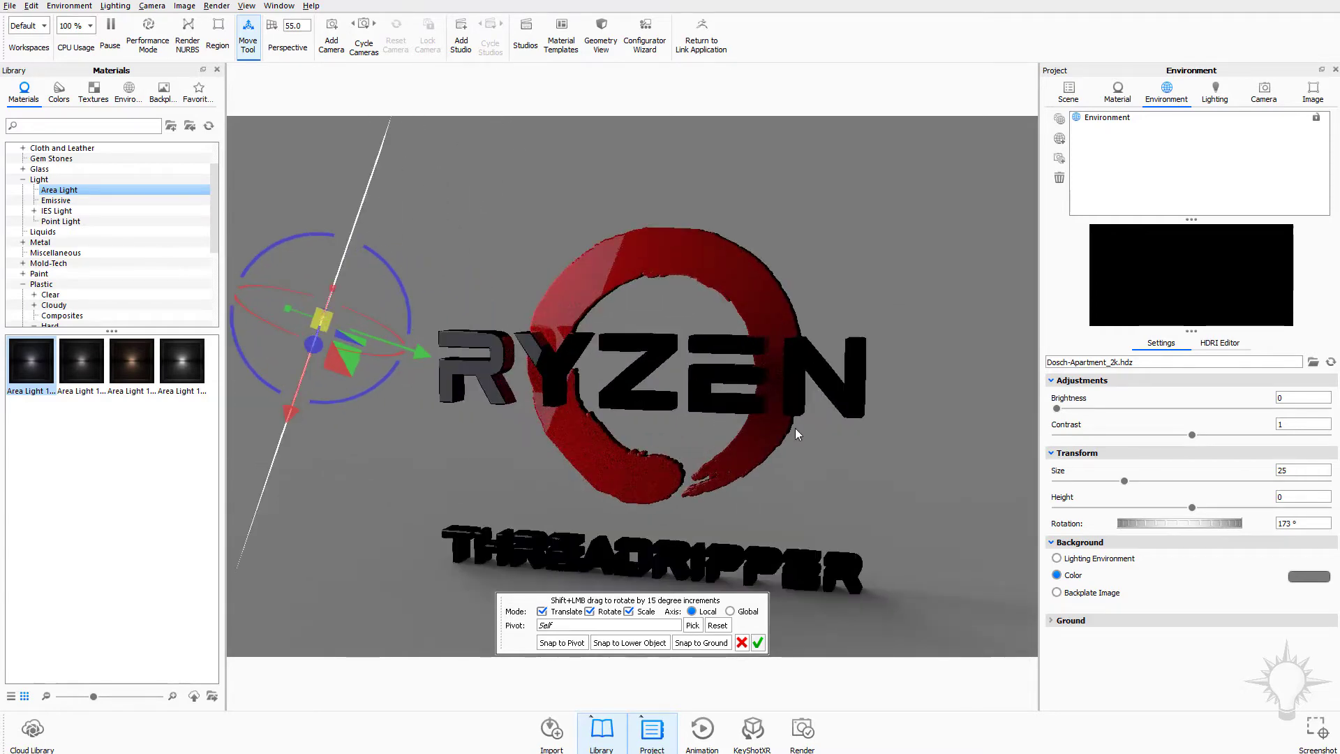
pyautogui.moveTo(770, 411); pyautogui.dragTo(731, 396)
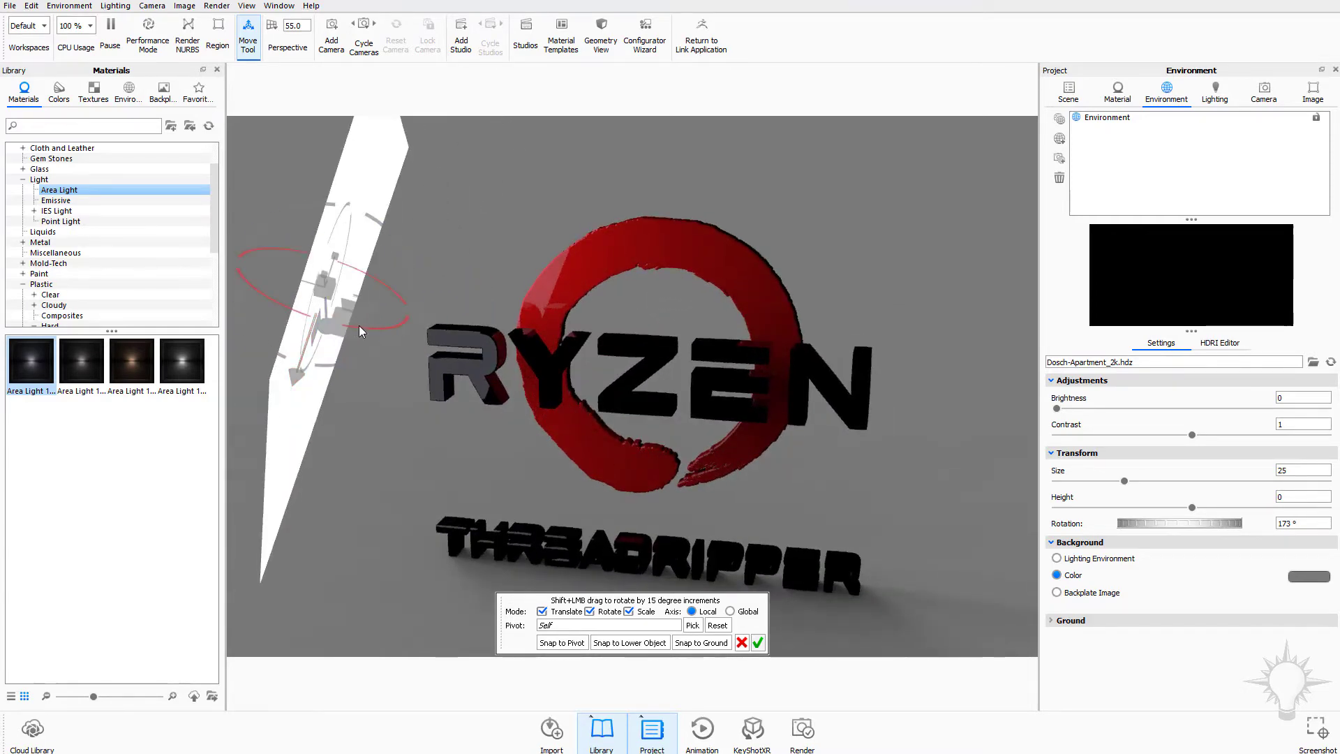
pyautogui.moveTo(359, 325)
pyautogui.mouseDown()
pyautogui.moveTo(326, 327)
pyautogui.moveTo(366, 333)
pyautogui.mouseUp()
pyautogui.click(758, 642)
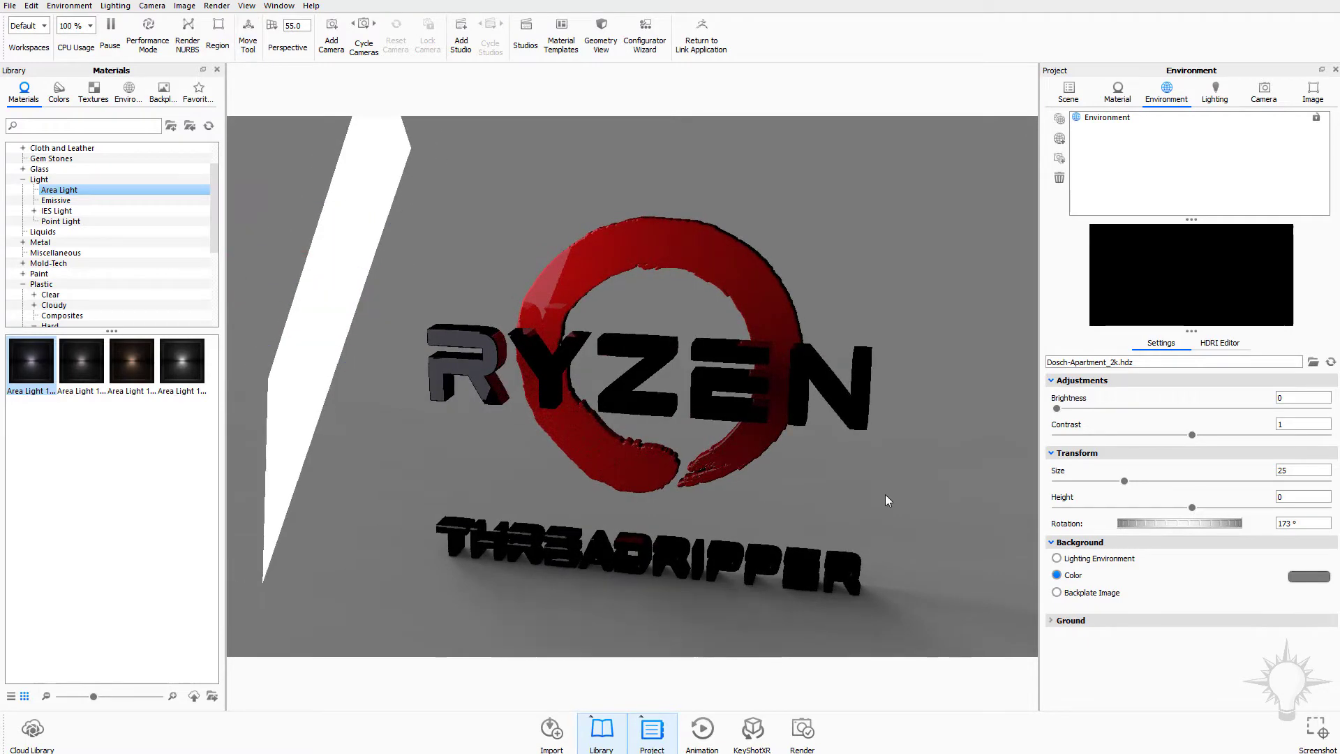
# - Raise the area light's power to 2454 Watt and turn off its application to the front of the geometry
pyautogui.doubleClick(361, 229)
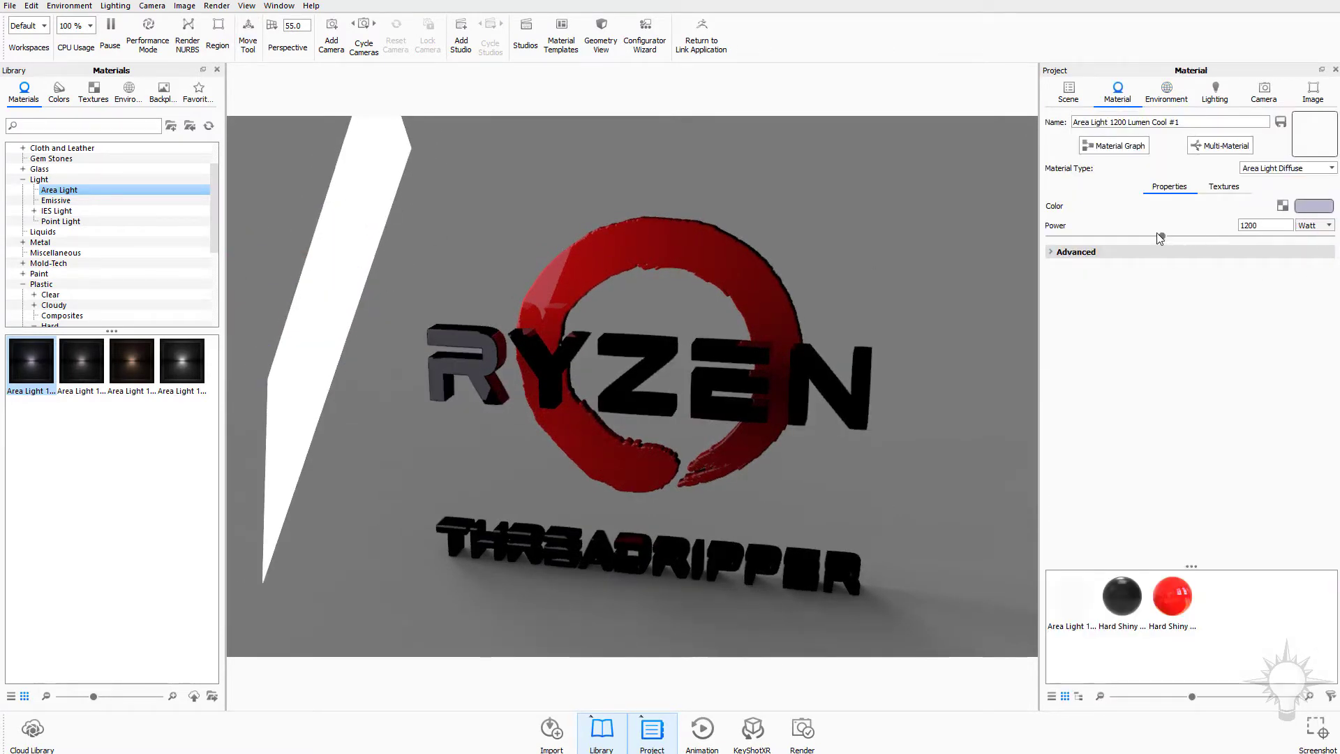
pyautogui.moveTo(1220, 247); pyautogui.dragTo(1284, 244)
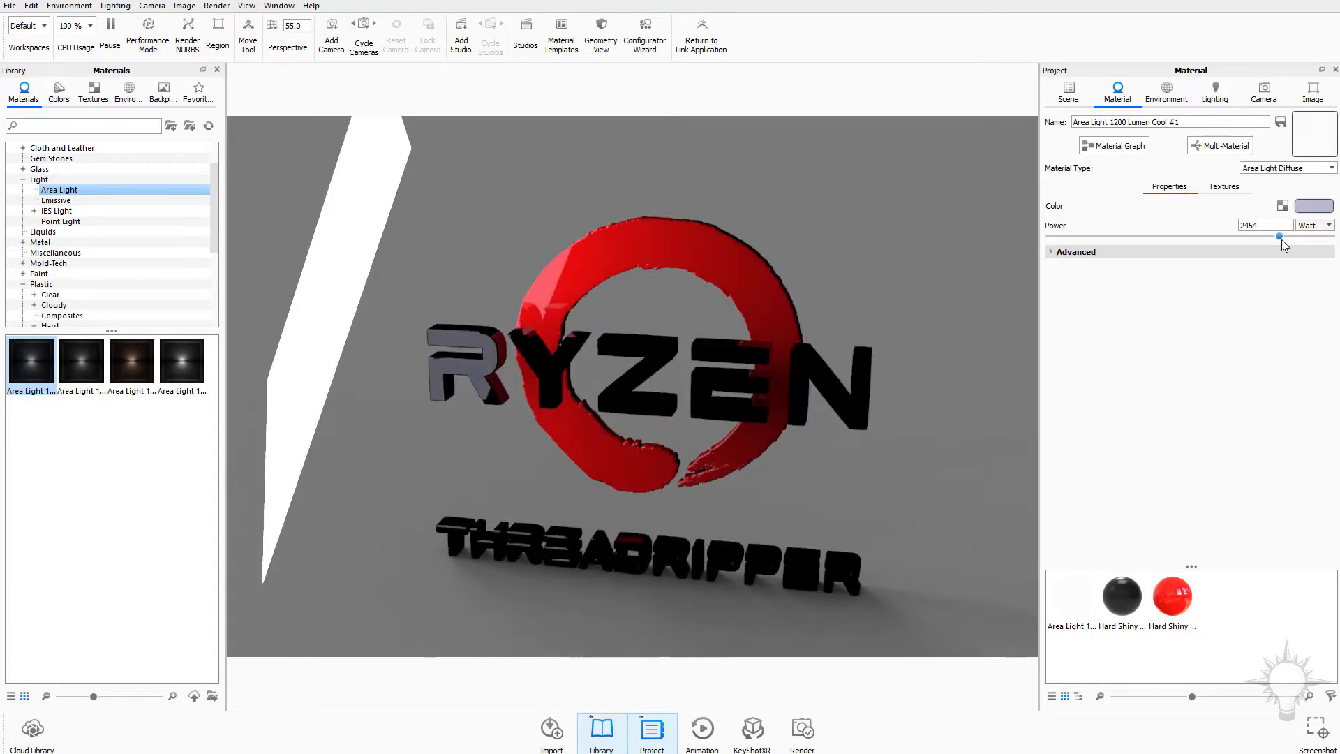
pyautogui.click(1054, 252)
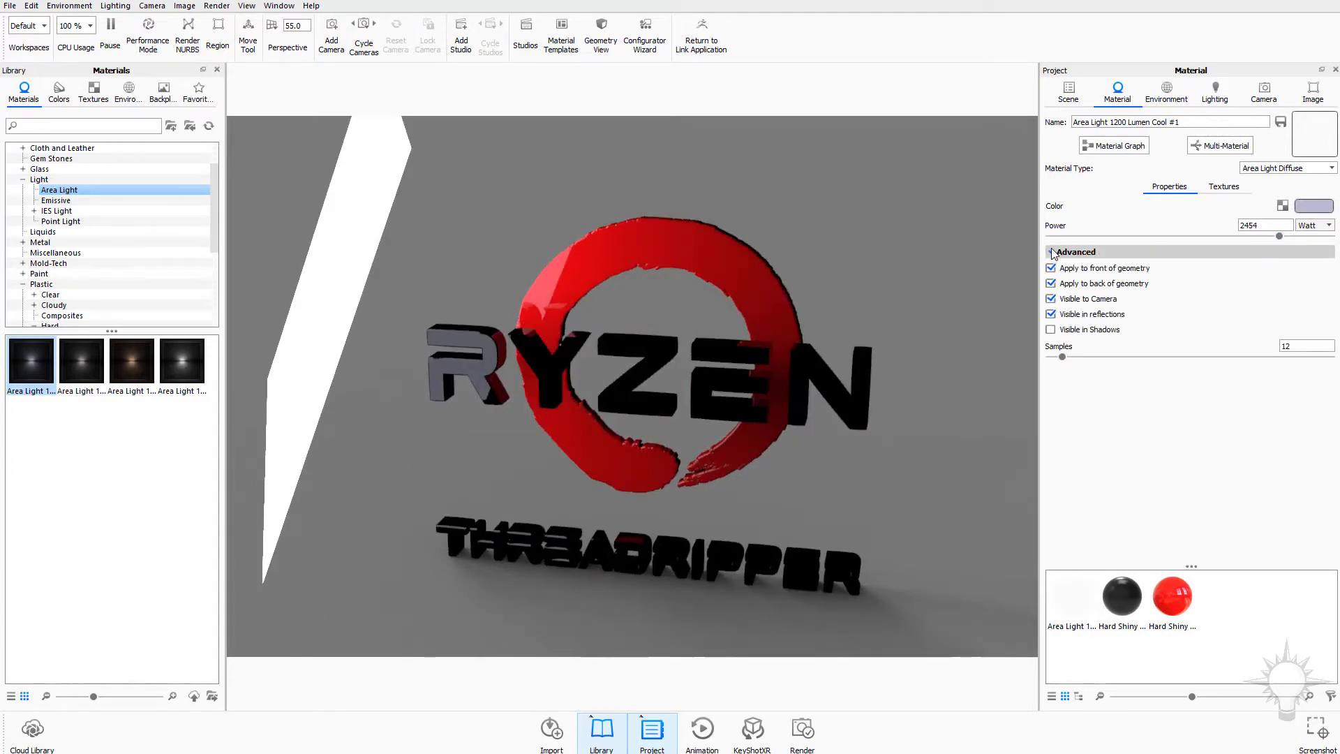
pyautogui.click(1051, 268)
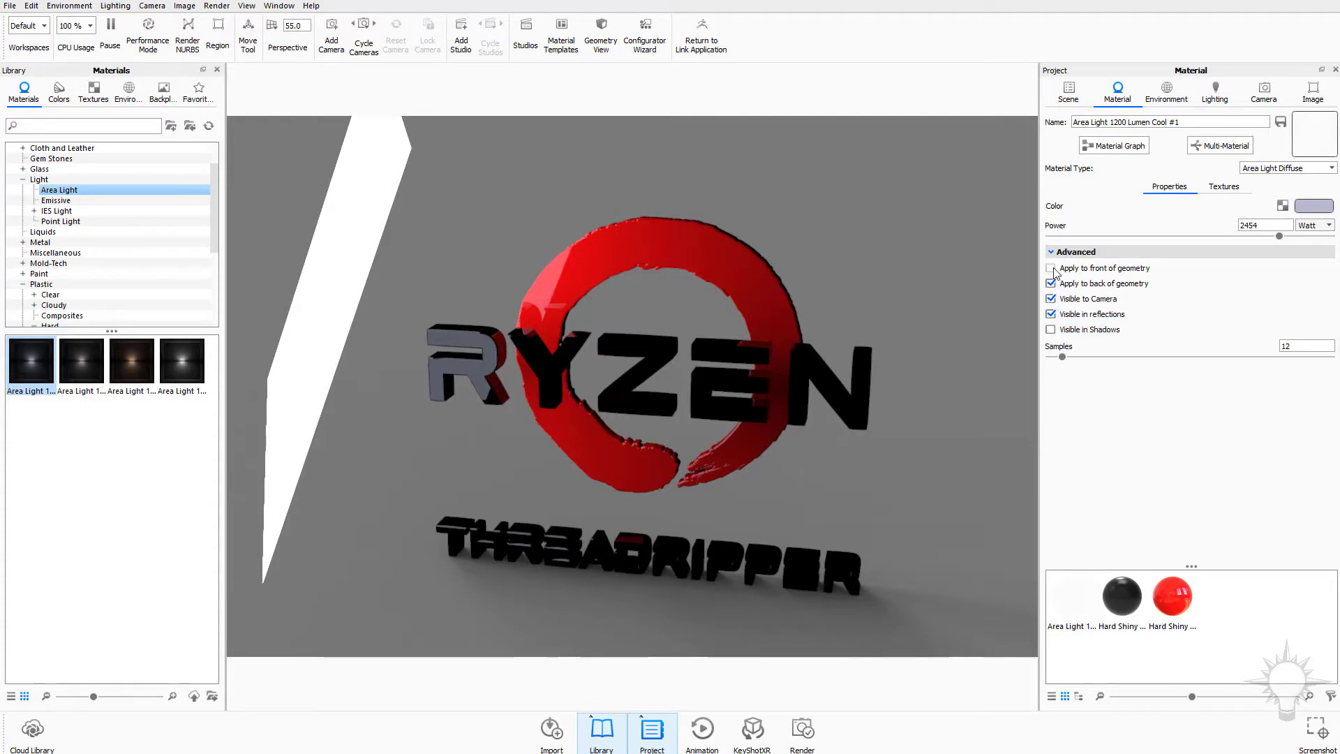
pyautogui.click(1054, 268)
pyautogui.click(1054, 268)
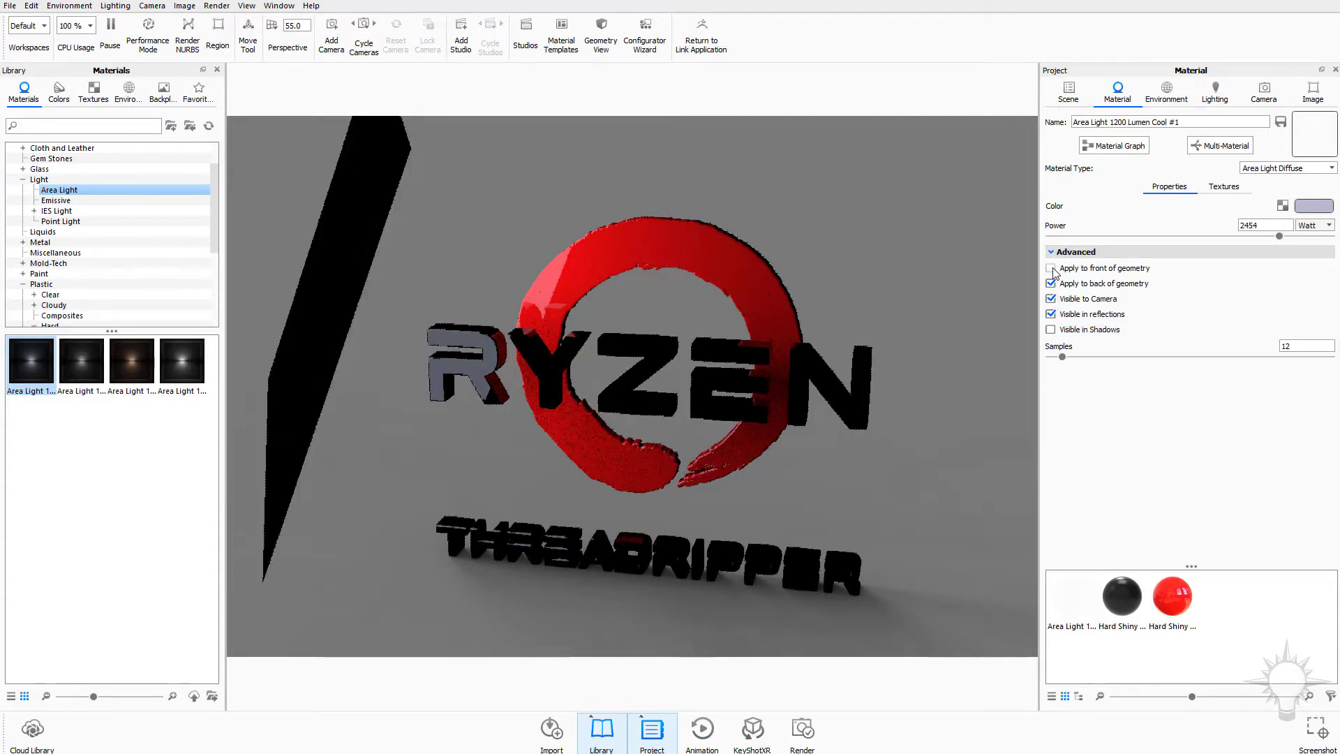
pyautogui.moveTo(835, 255); pyautogui.dragTo(348, 266)
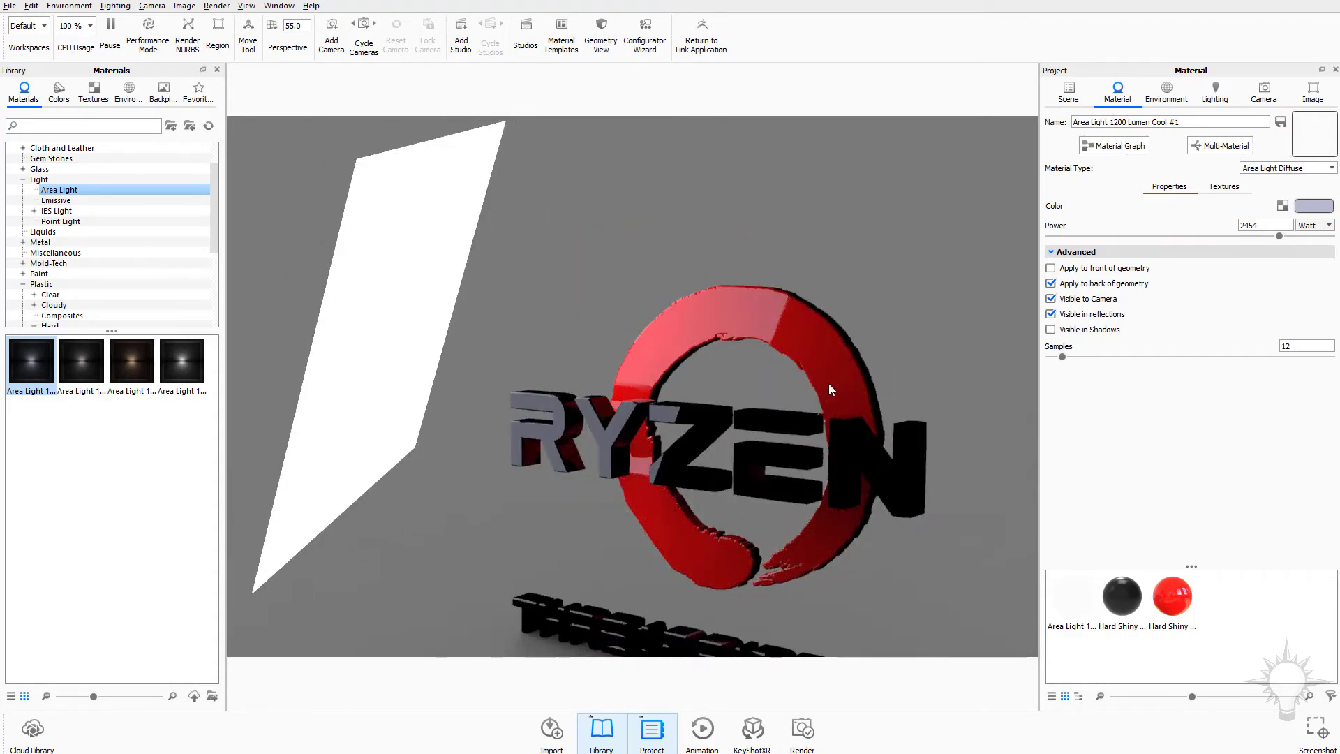
pyautogui.moveTo(828, 384); pyautogui.dragTo(237, 209)
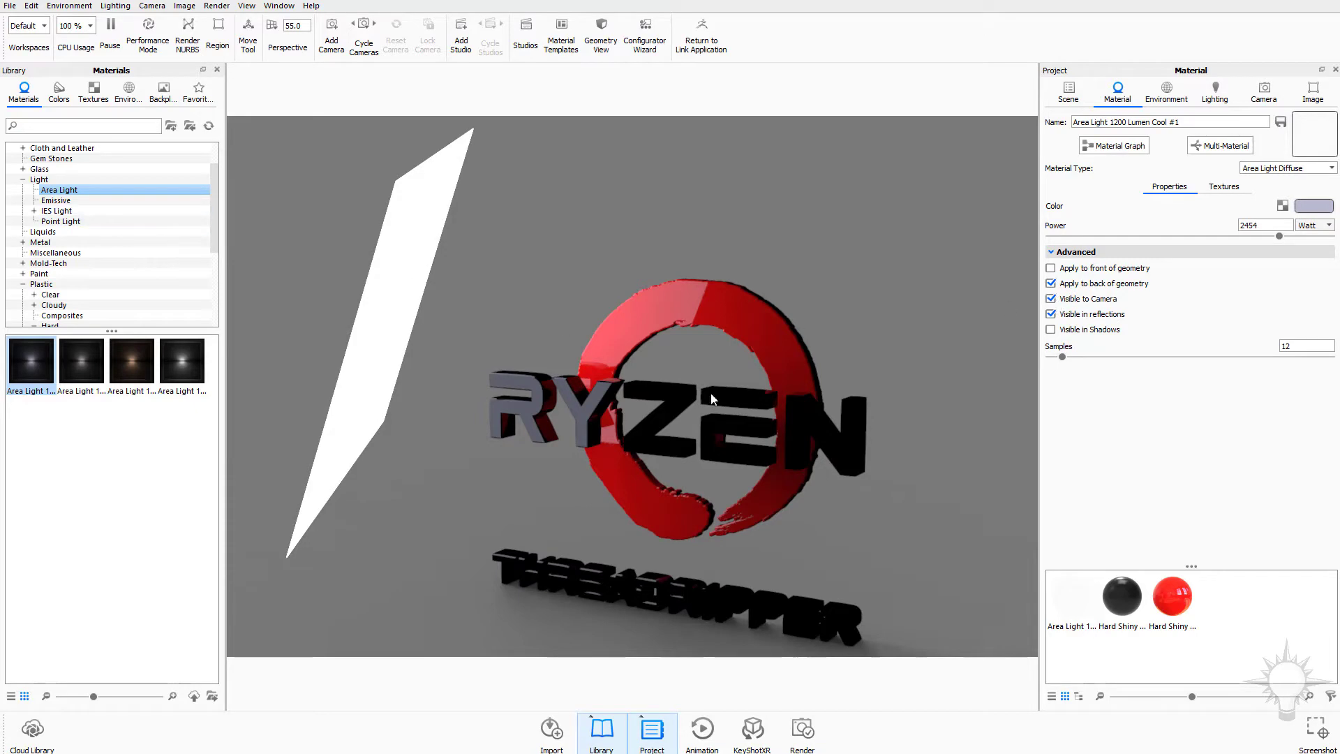
# - Hide the area light from the camera, and try its visibility in reflections off and back on
pyautogui.click(1051, 299)
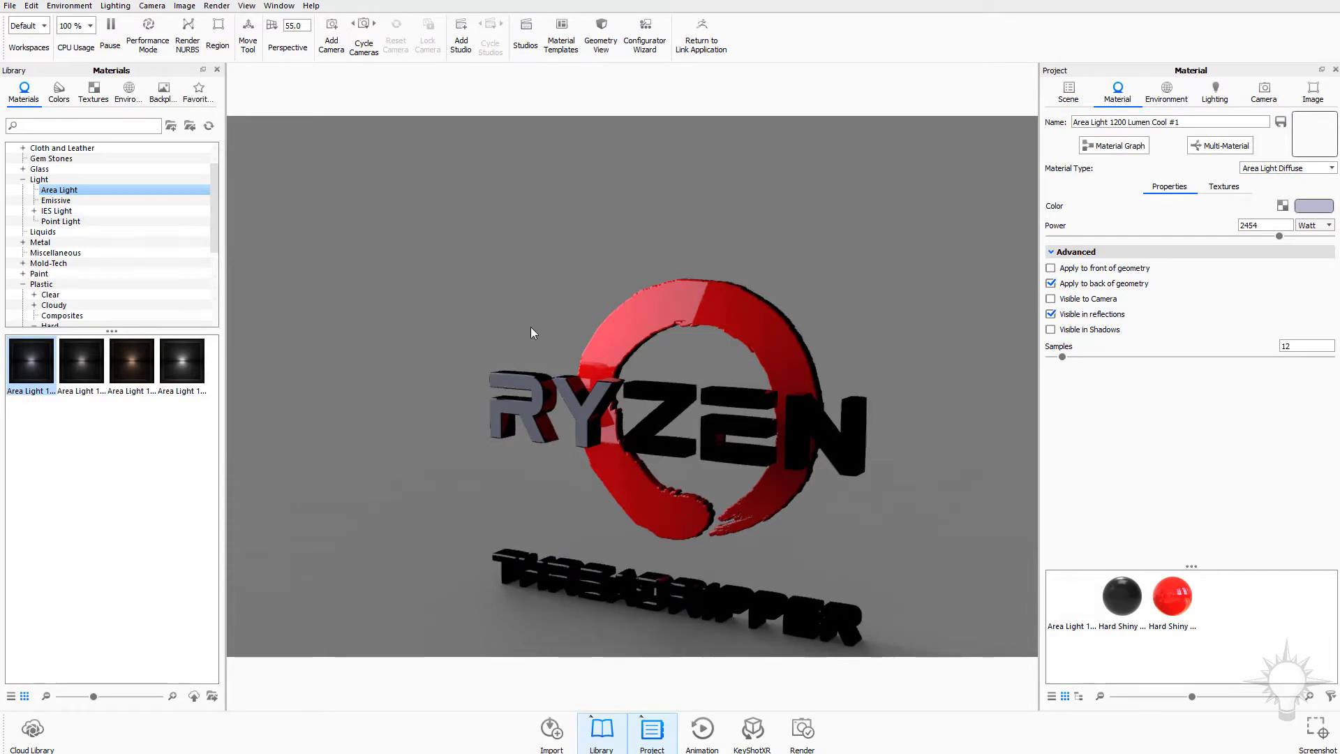
pyautogui.moveTo(639, 299); pyautogui.dragTo(766, 332)
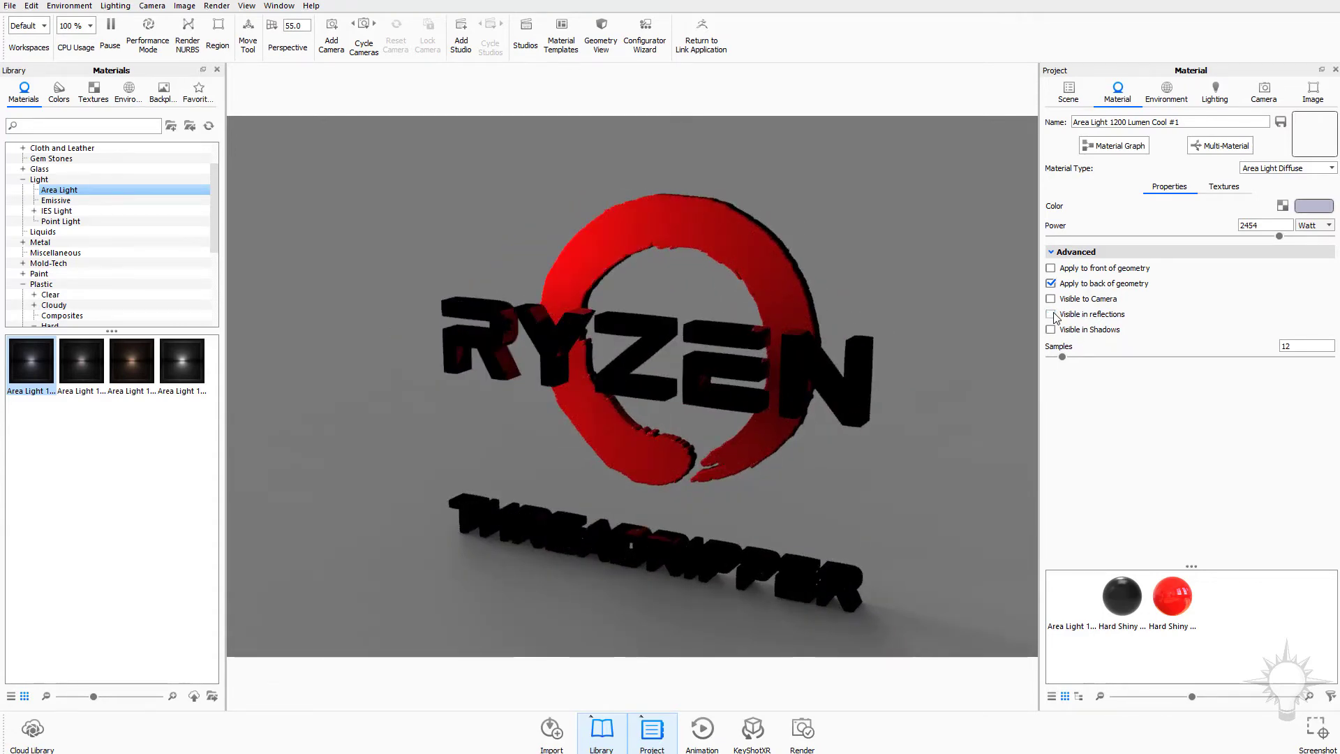
pyautogui.moveTo(803, 328); pyautogui.dragTo(552, 243)
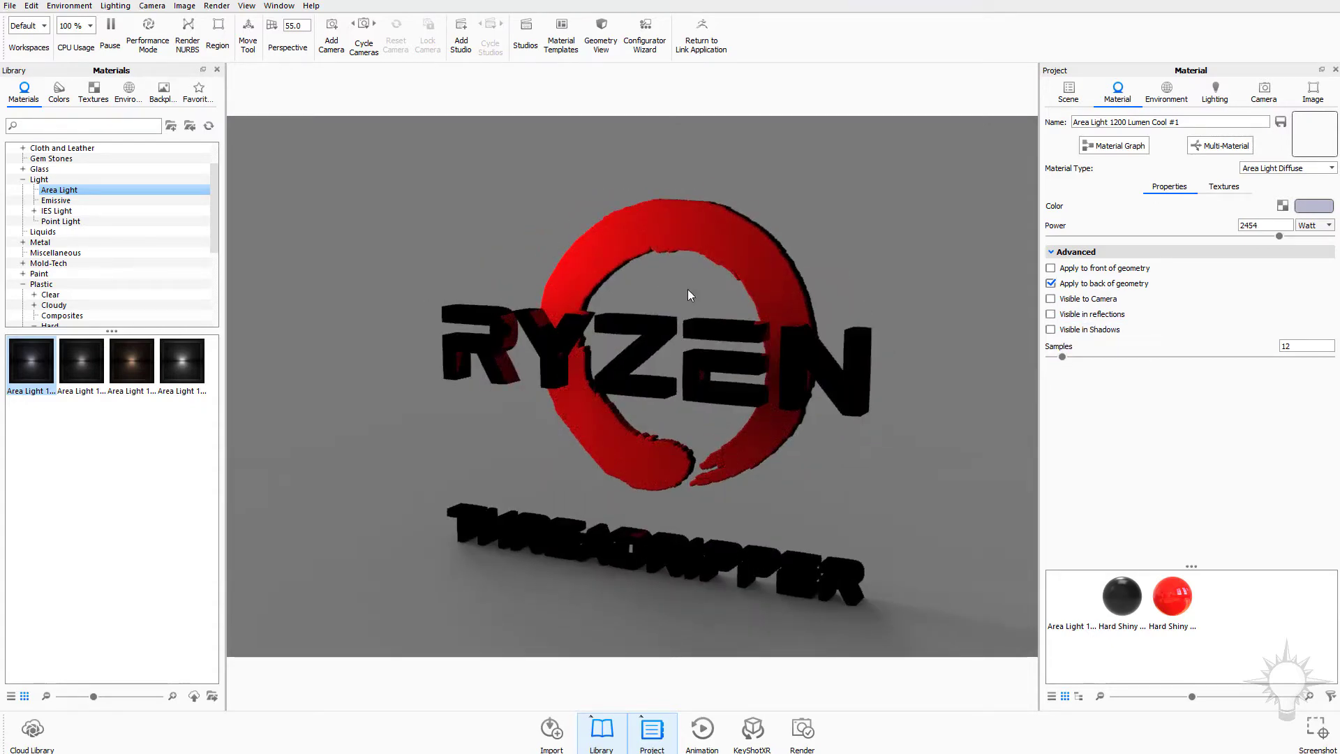
pyautogui.click(1052, 314)
pyautogui.moveTo(503, 361); pyautogui.dragTo(613, 383)
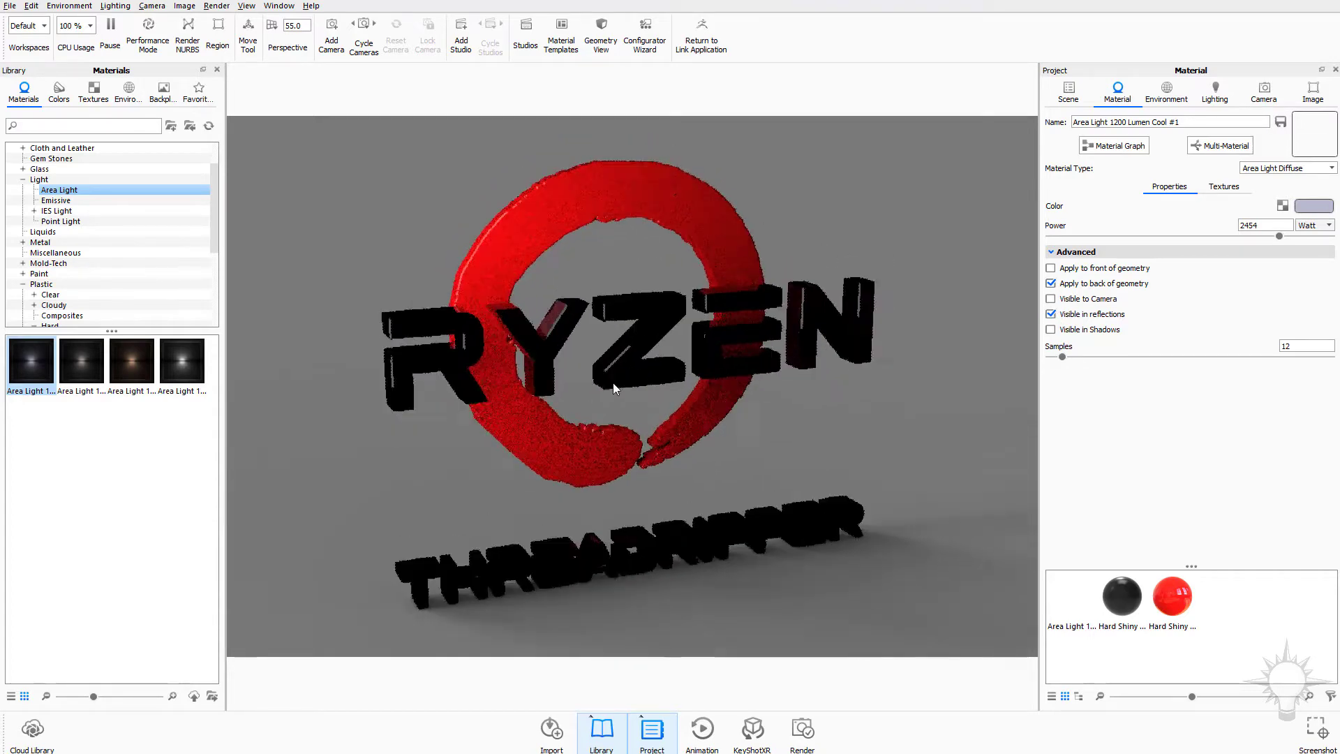
# - In the environment's ground settings, try ground shadows off and back on, and enable occlusion ground shadows
pyautogui.click(69, 6)
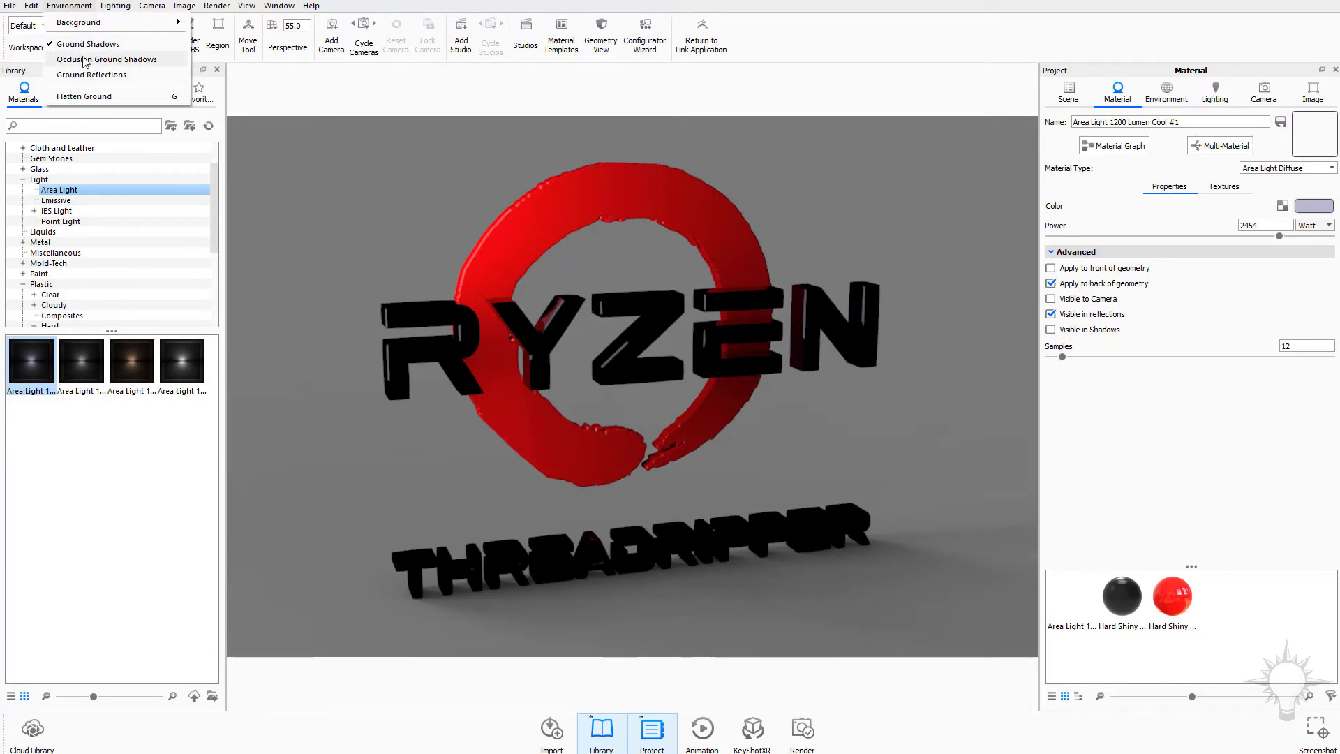
pyautogui.click(1133, 152)
pyautogui.click(1166, 97)
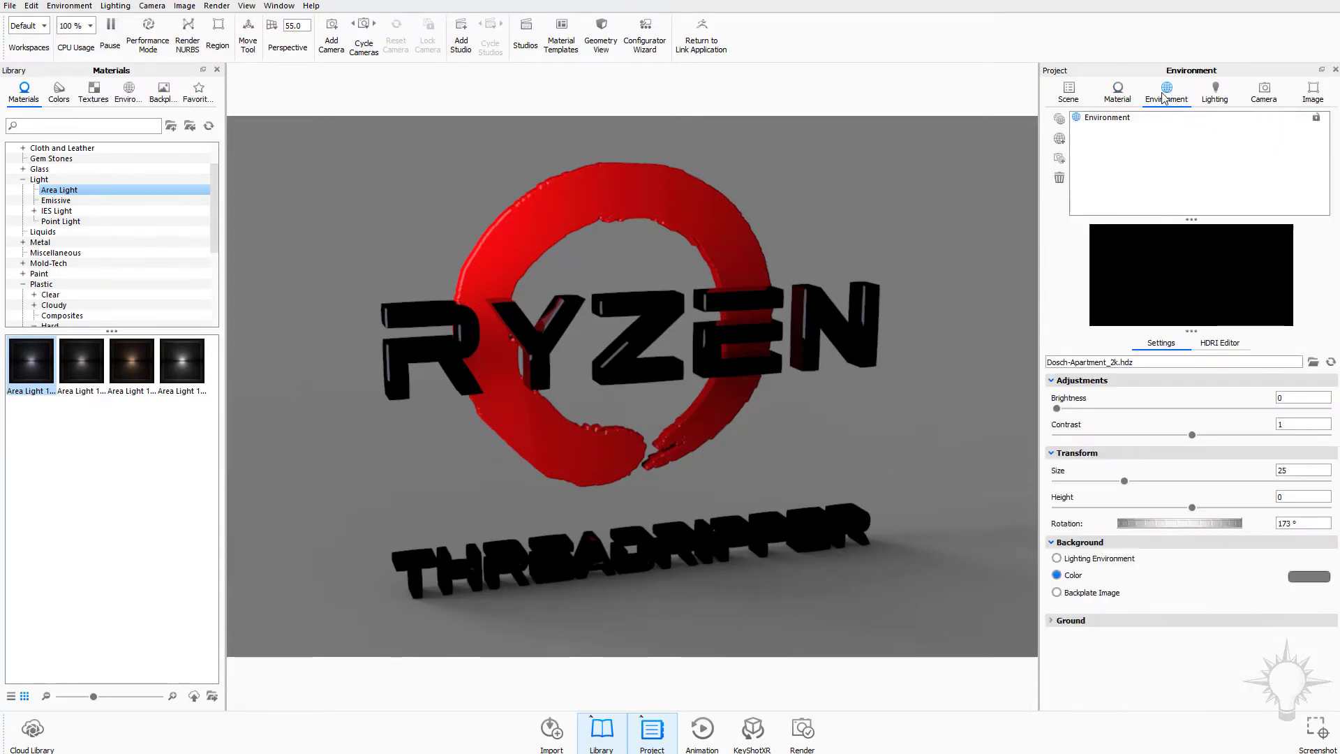
pyautogui.click(1053, 620)
pyautogui.scroll(-1, 1195, 661)
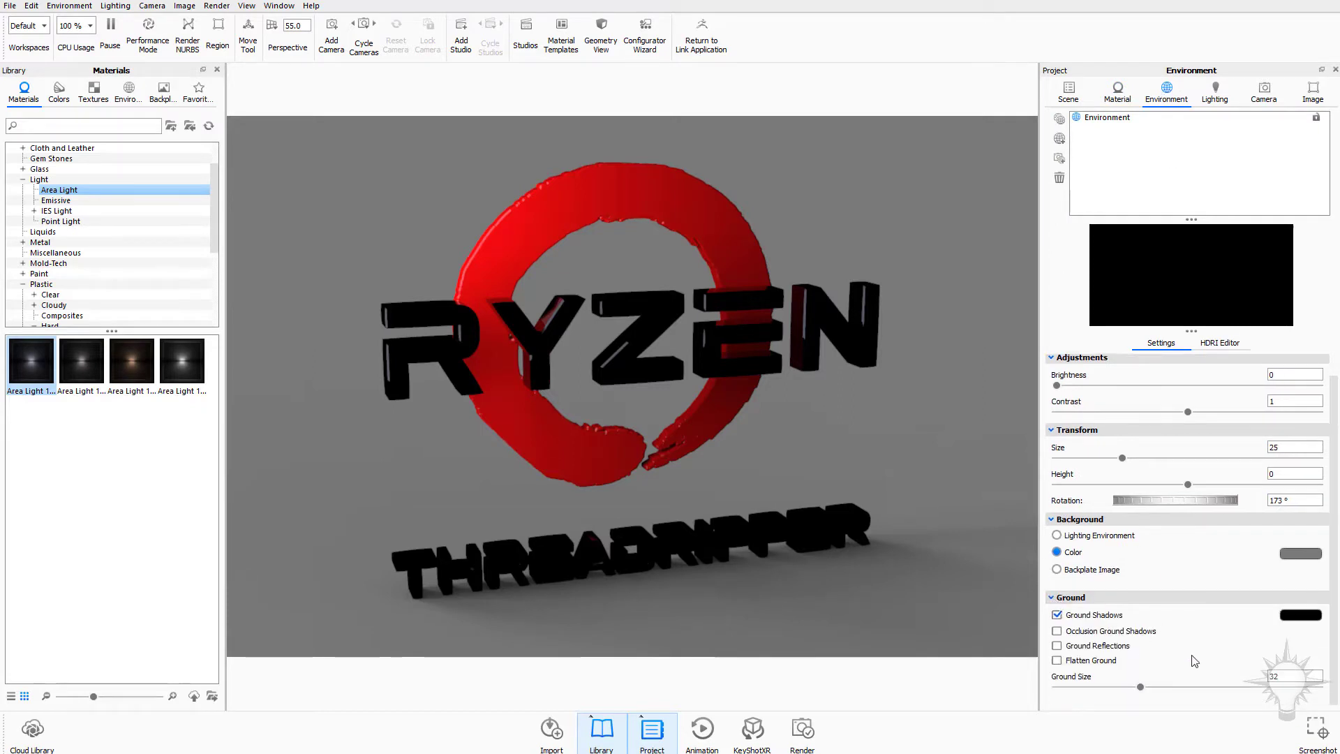
pyautogui.click(1115, 621)
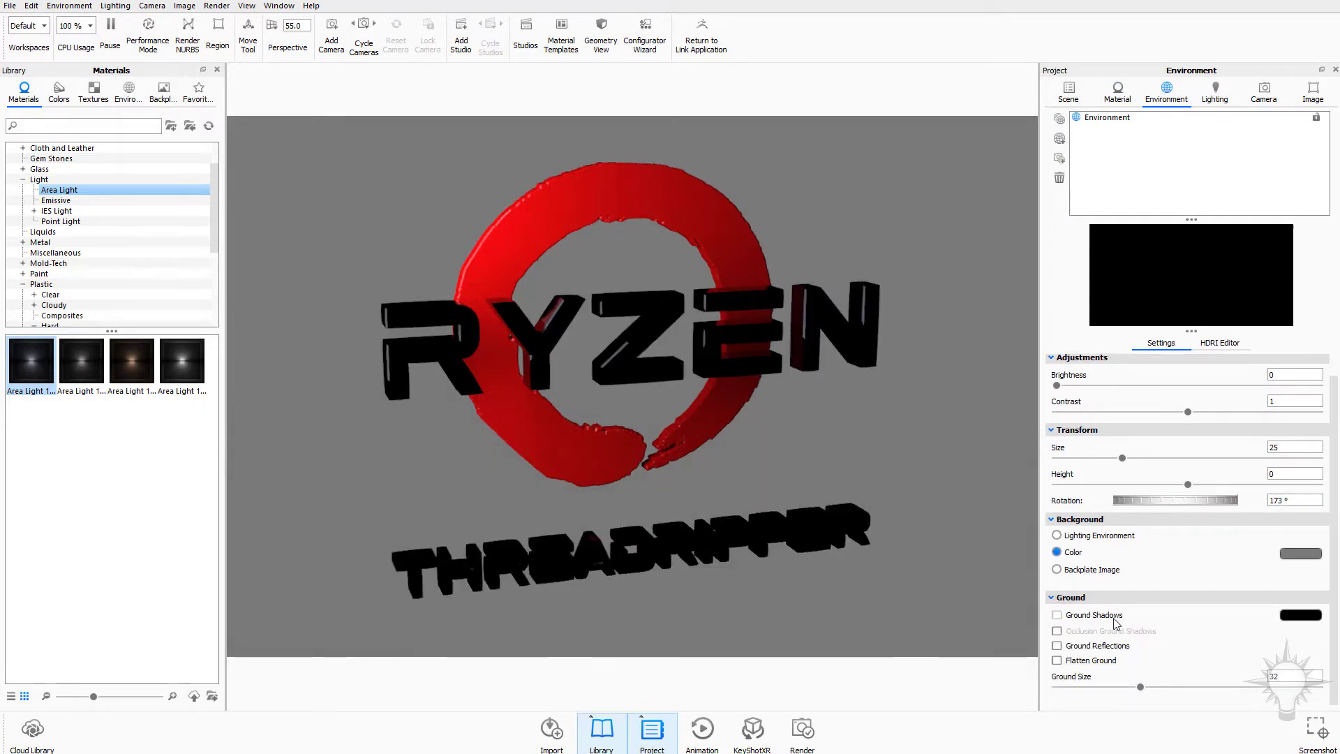
pyautogui.click(1115, 619)
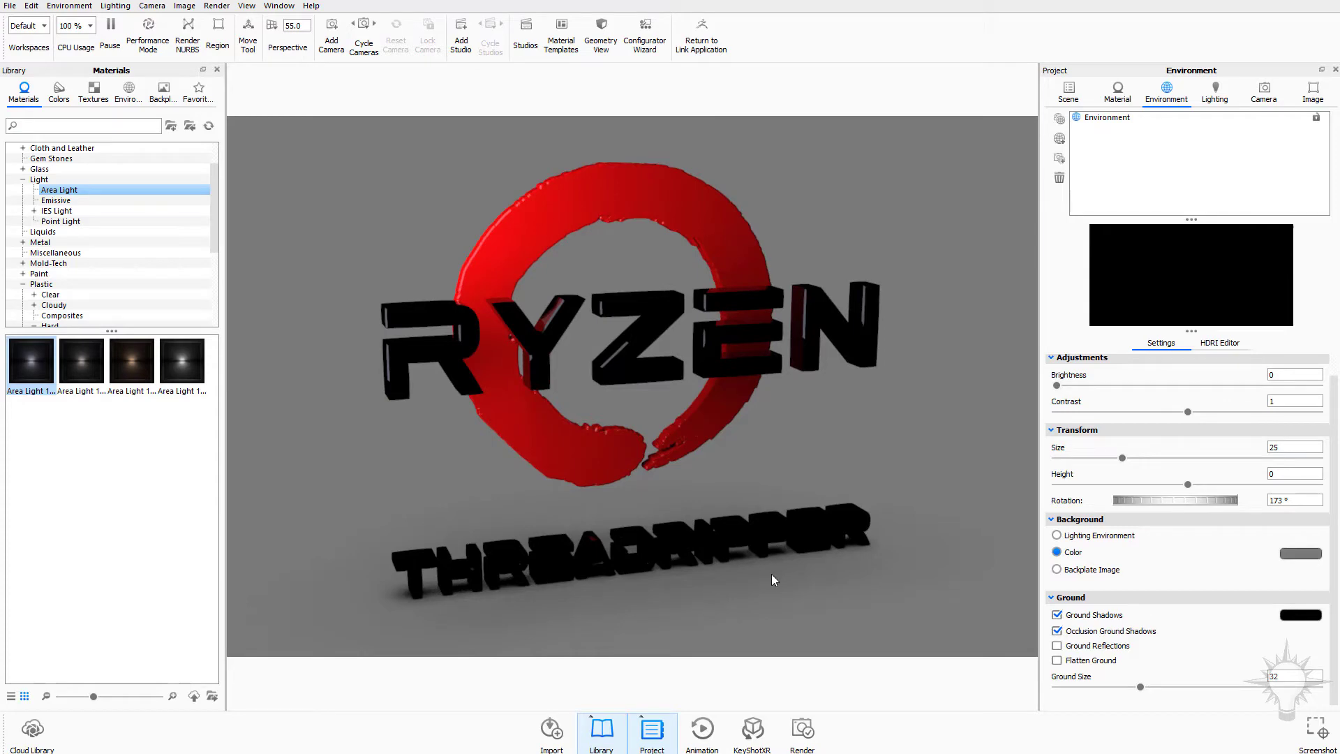
# - Enable ground reflections for the environment and set the ground shadow colour to a dark neutral grey
pyautogui.click(1058, 646)
pyautogui.moveTo(936, 447); pyautogui.dragTo(876, 403)
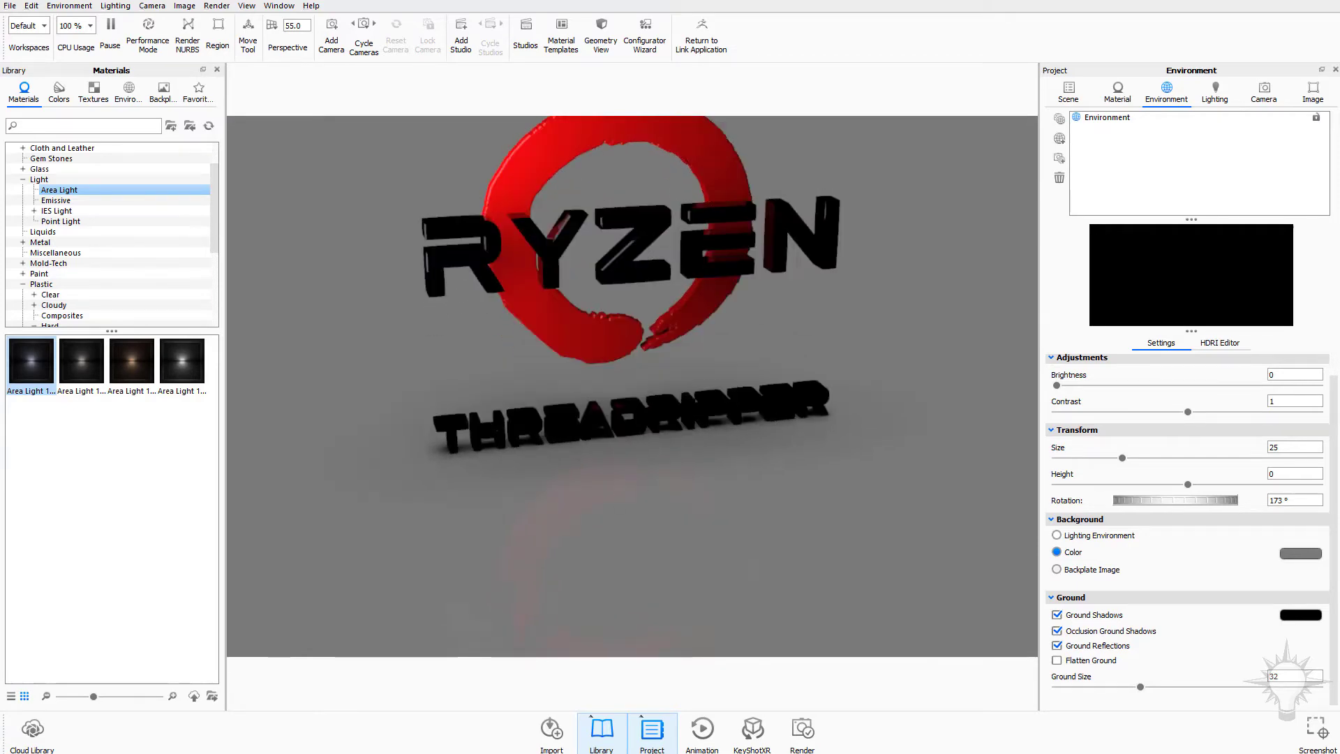
pyautogui.click(1303, 617)
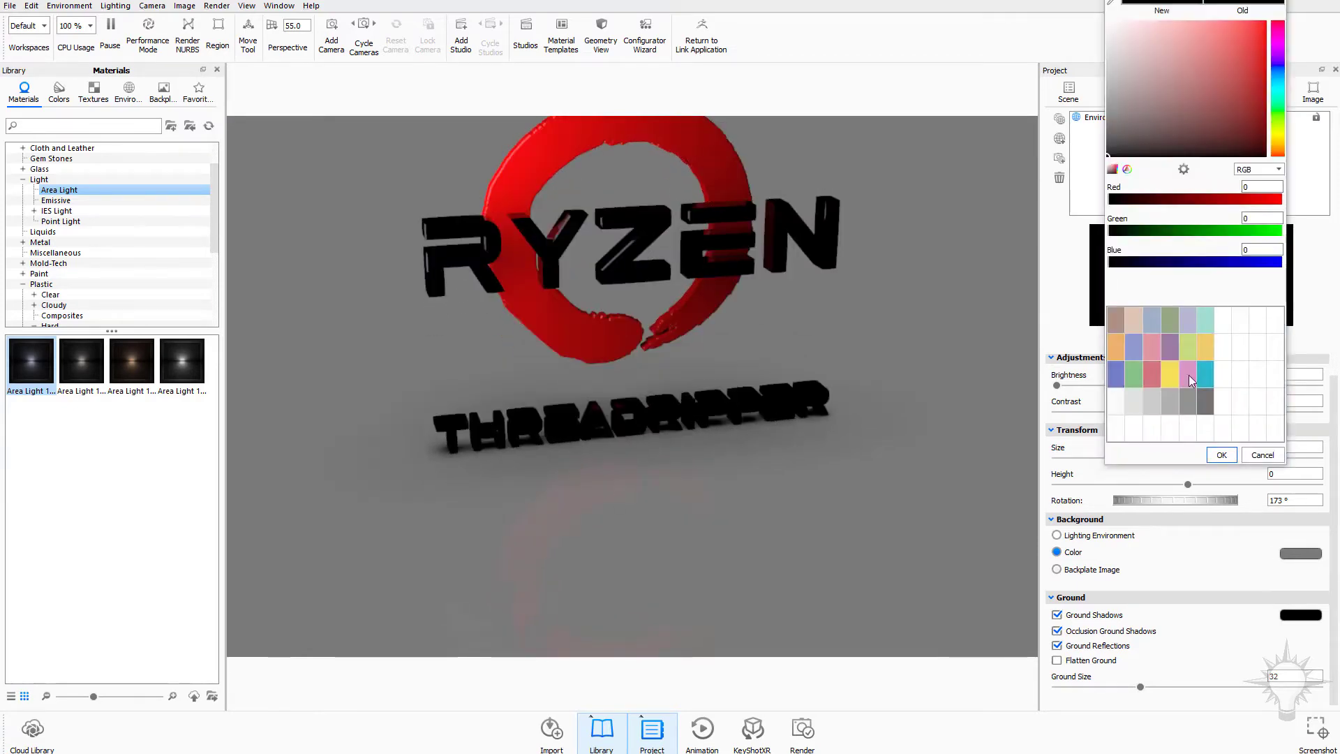
pyautogui.click(1110, 122)
pyautogui.click(1112, 131)
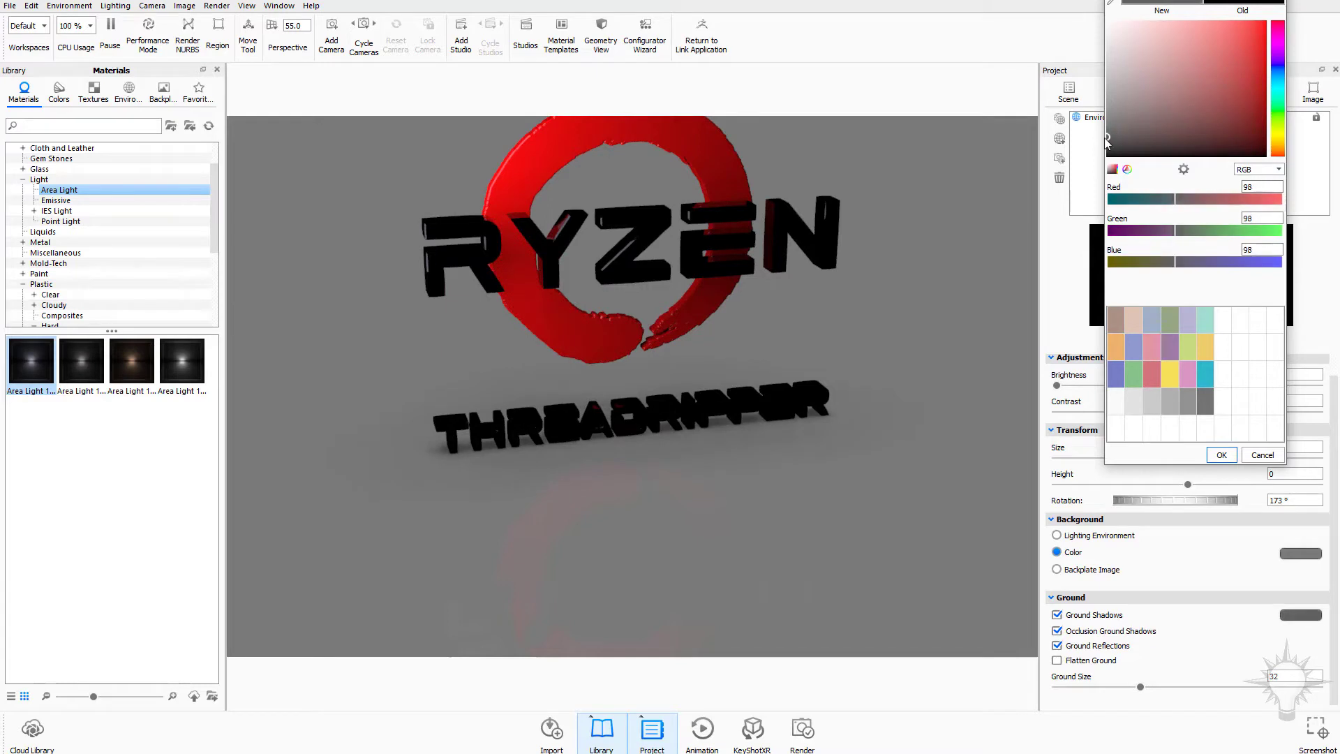
pyautogui.click(1222, 455)
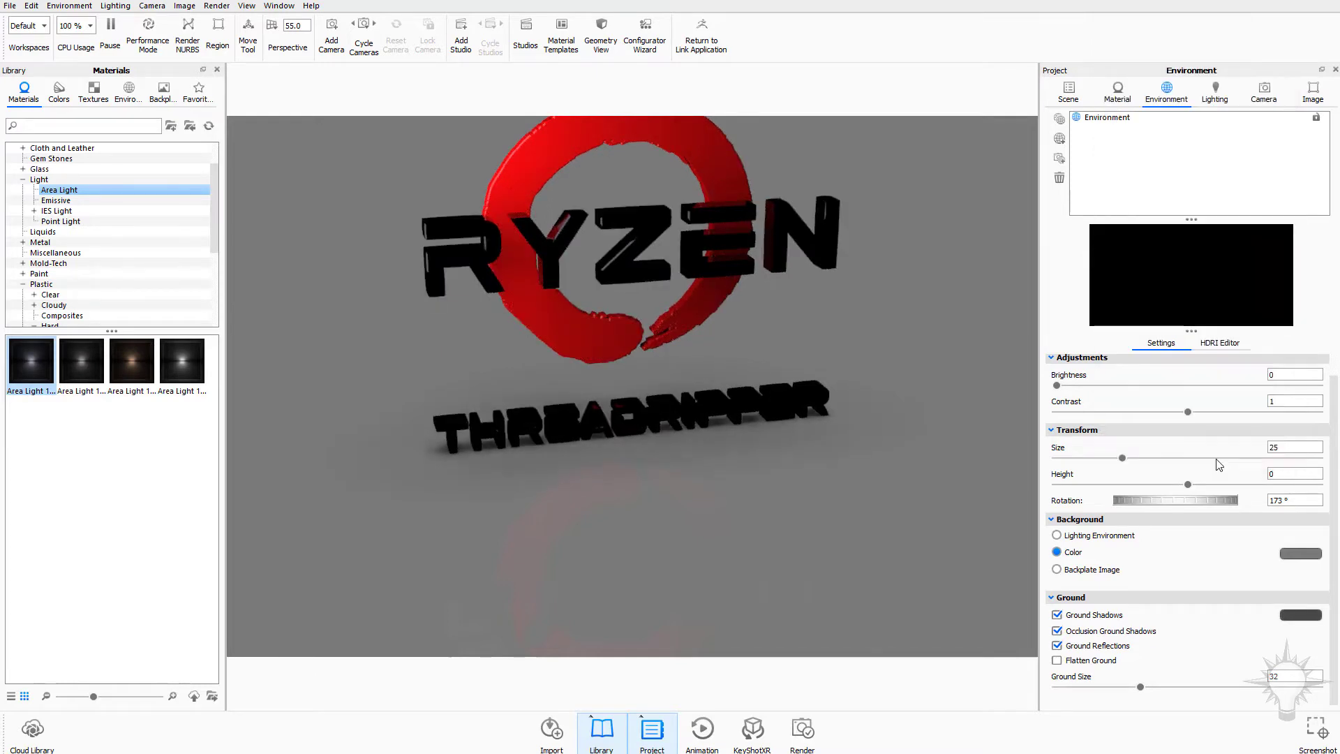
# - Add a ground plane to the scene beneath the logo
pyautogui.click(32, 5)
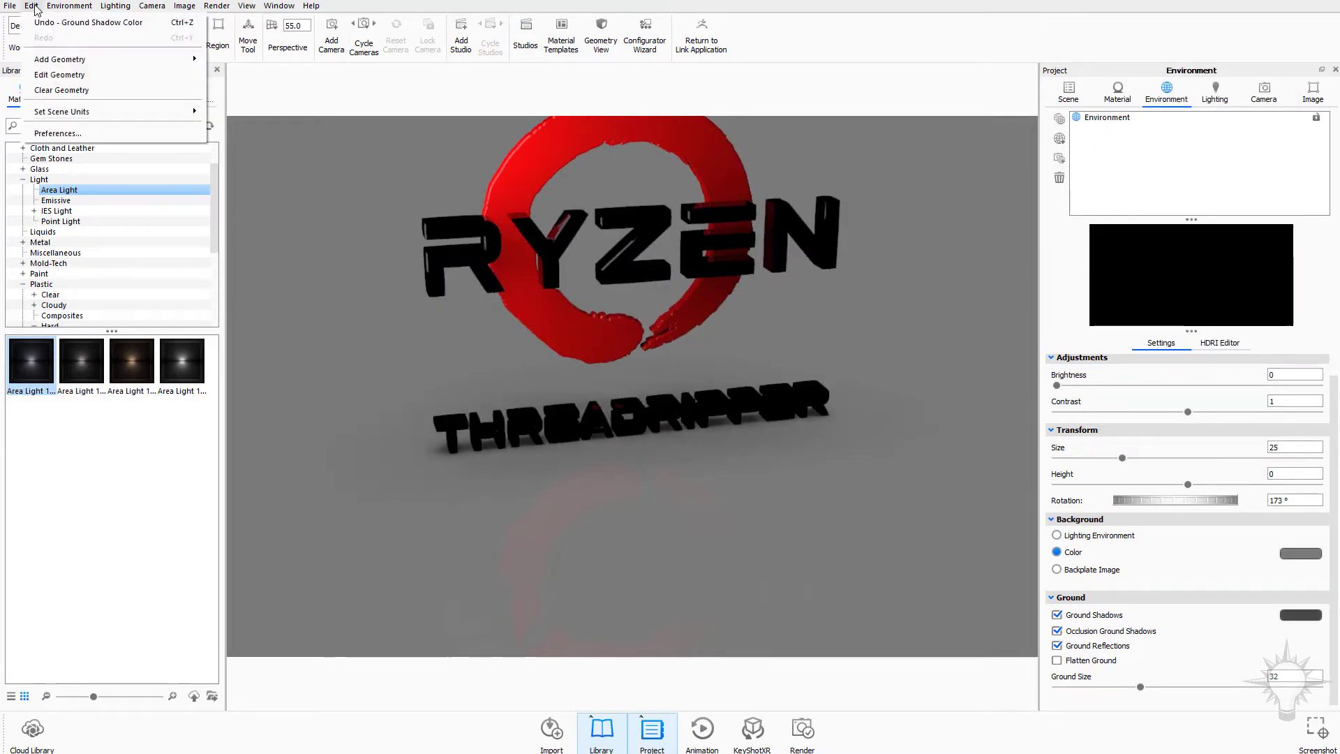
pyautogui.moveTo(167, 63)
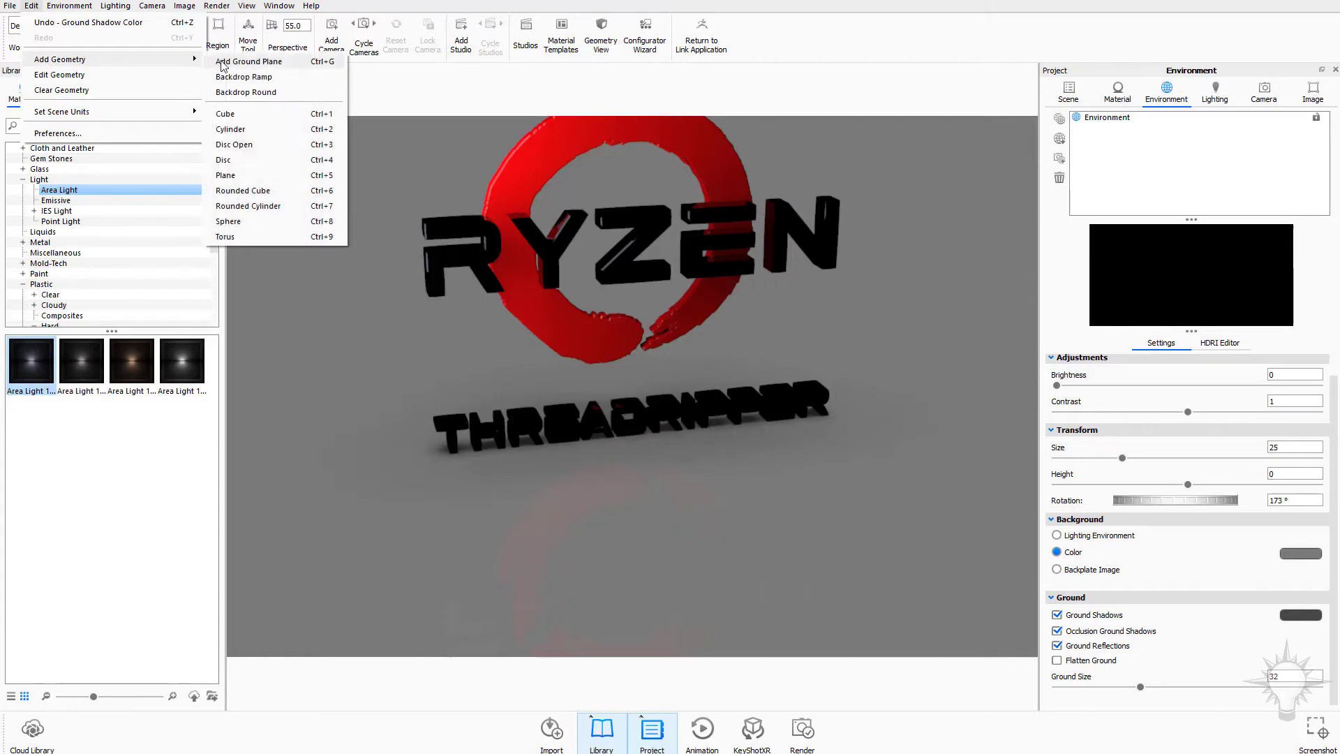
pyautogui.click(249, 62)
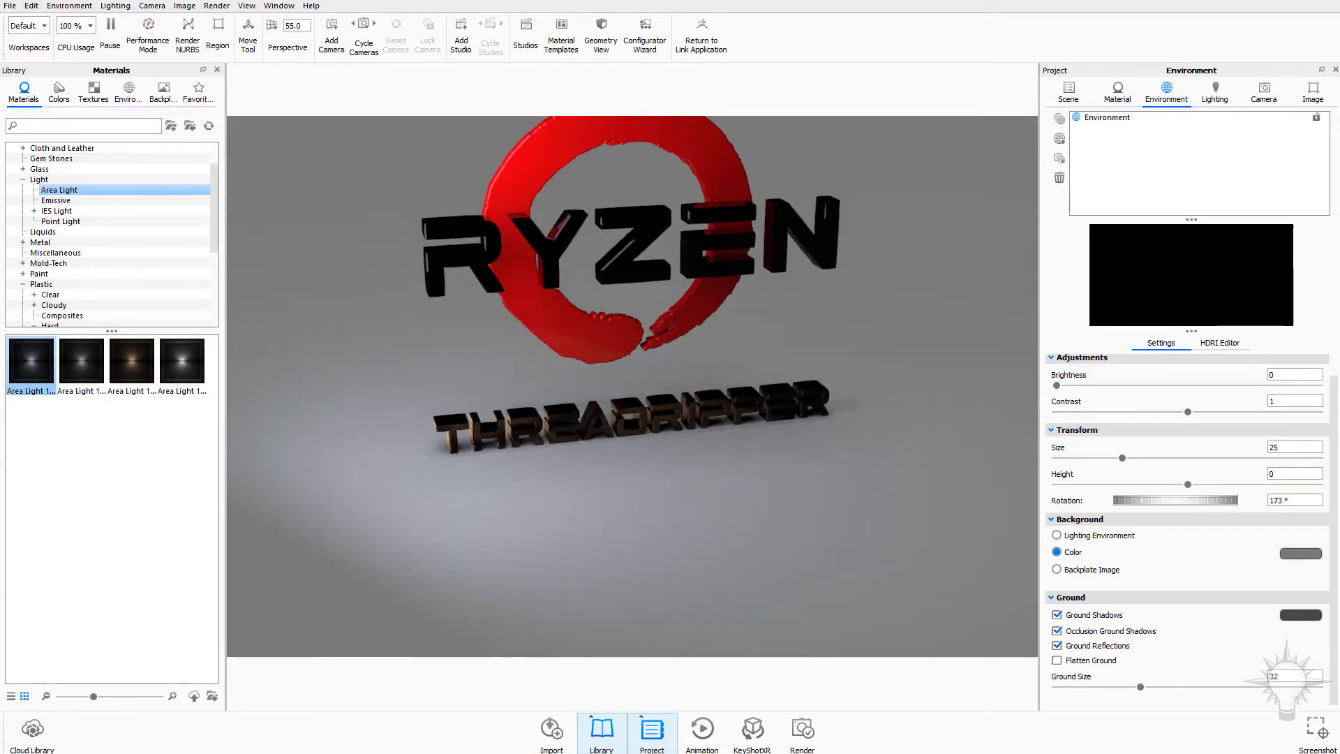
# - Open the ground plane's material and look through the available material types, leaving it as Ground
pyautogui.click(1077, 93)
pyautogui.click(1182, 221)
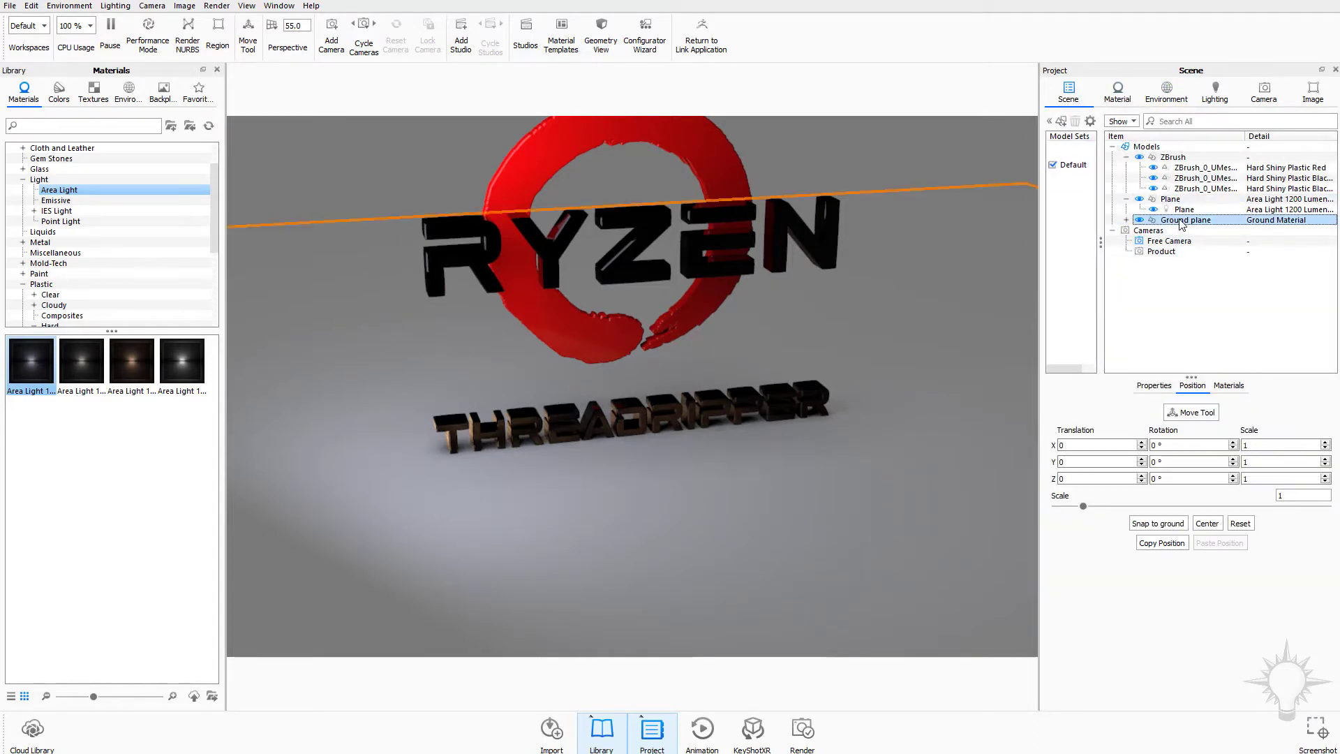
pyautogui.doubleClick(1182, 221)
pyautogui.doubleClick(1190, 231)
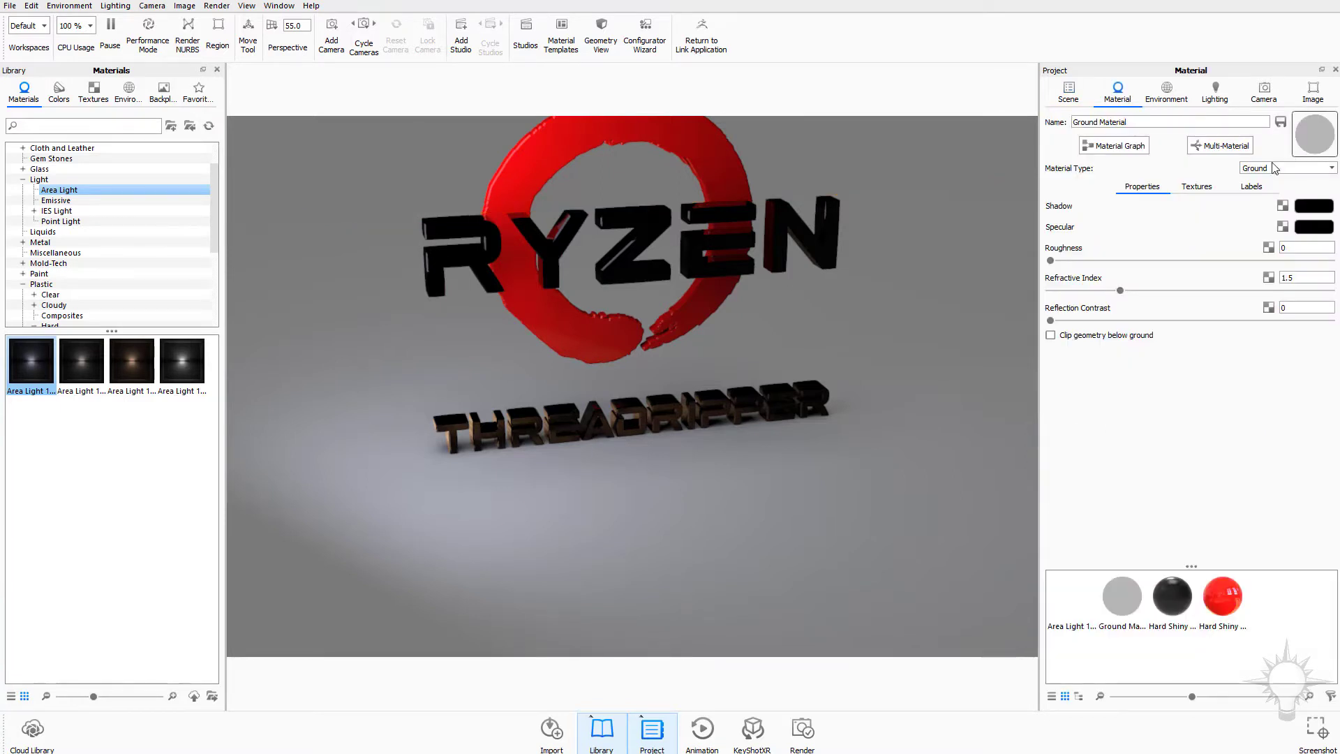
pyautogui.click(1293, 171)
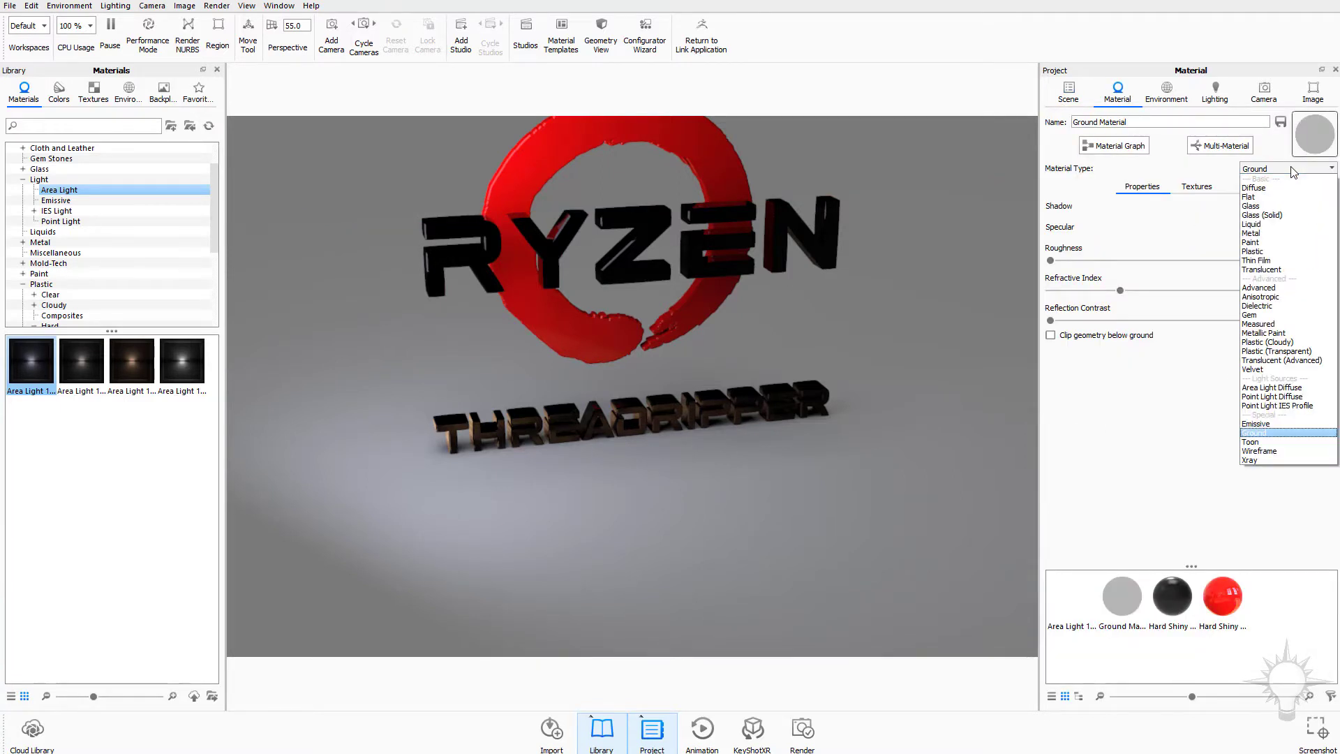
pyautogui.click(1292, 170)
pyautogui.moveTo(1119, 321)
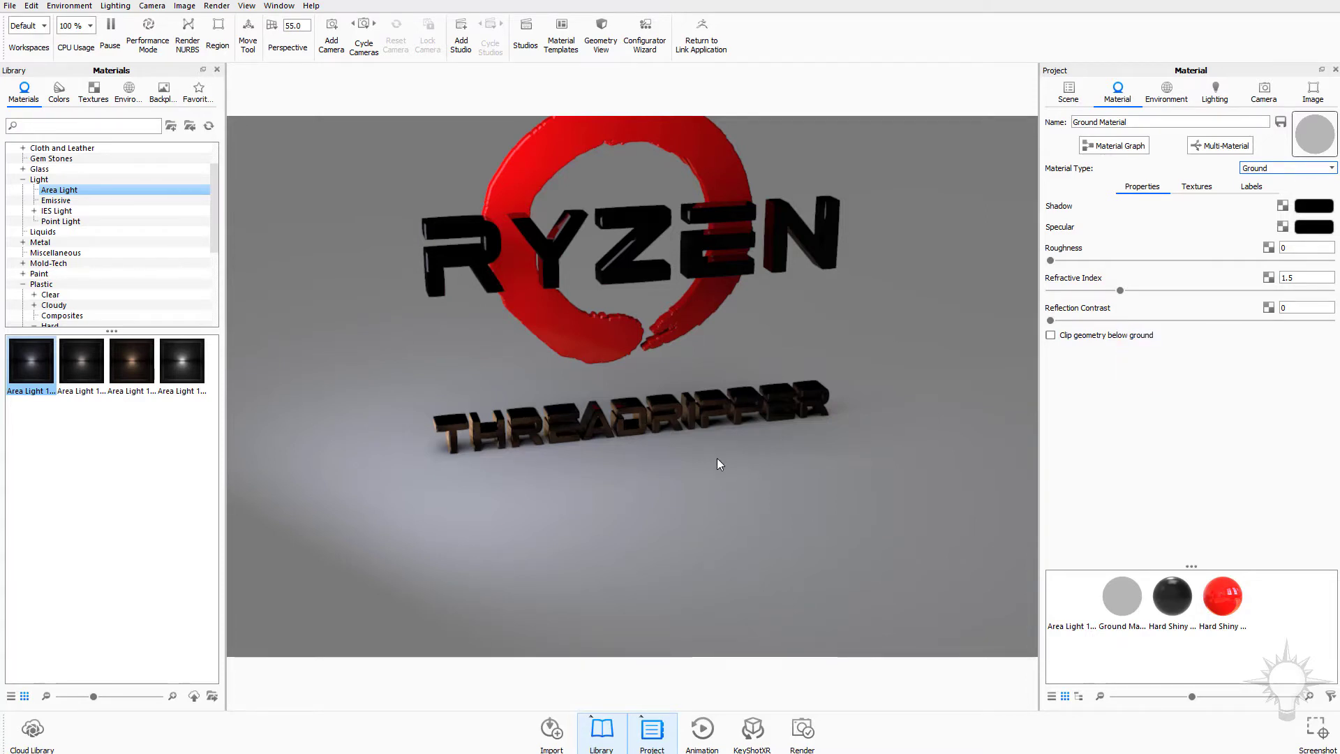
# - Set the environment's background colour to a saturated red, RGB 176, 0, 0
pyautogui.click(1167, 90)
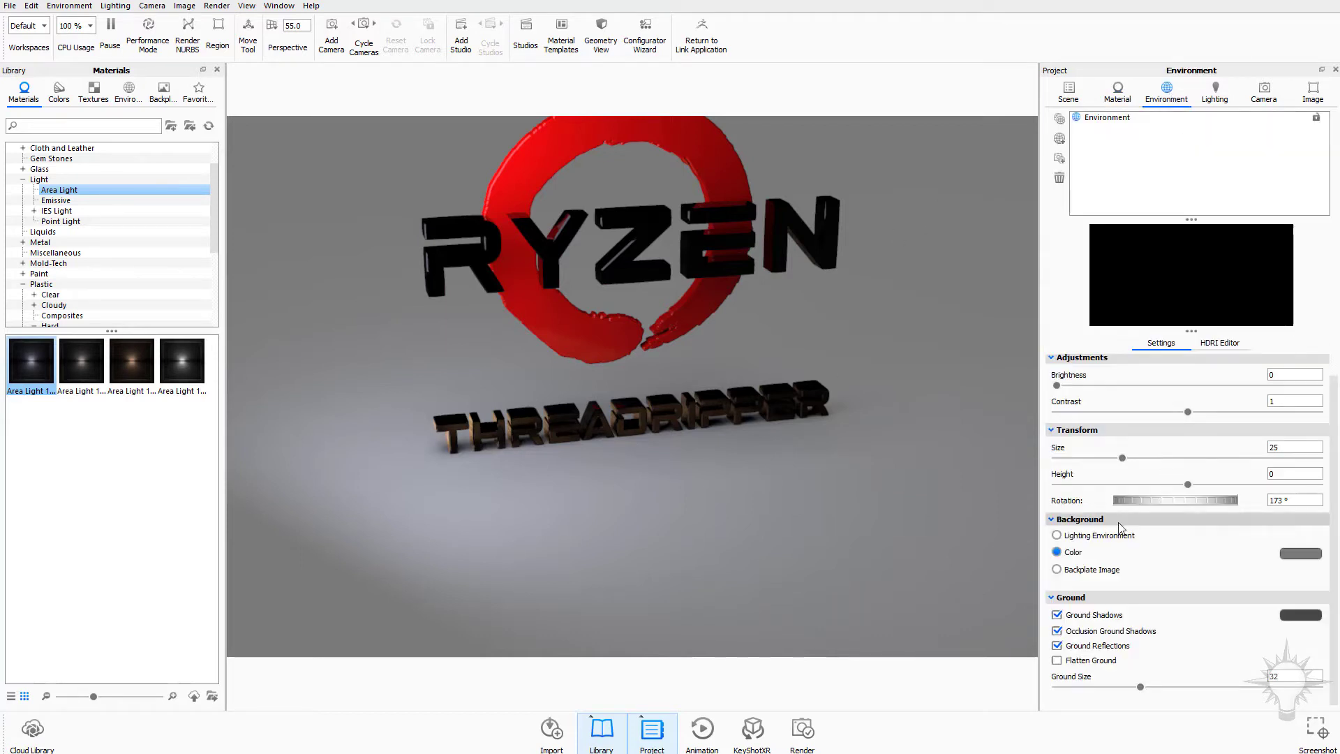
pyautogui.click(1300, 554)
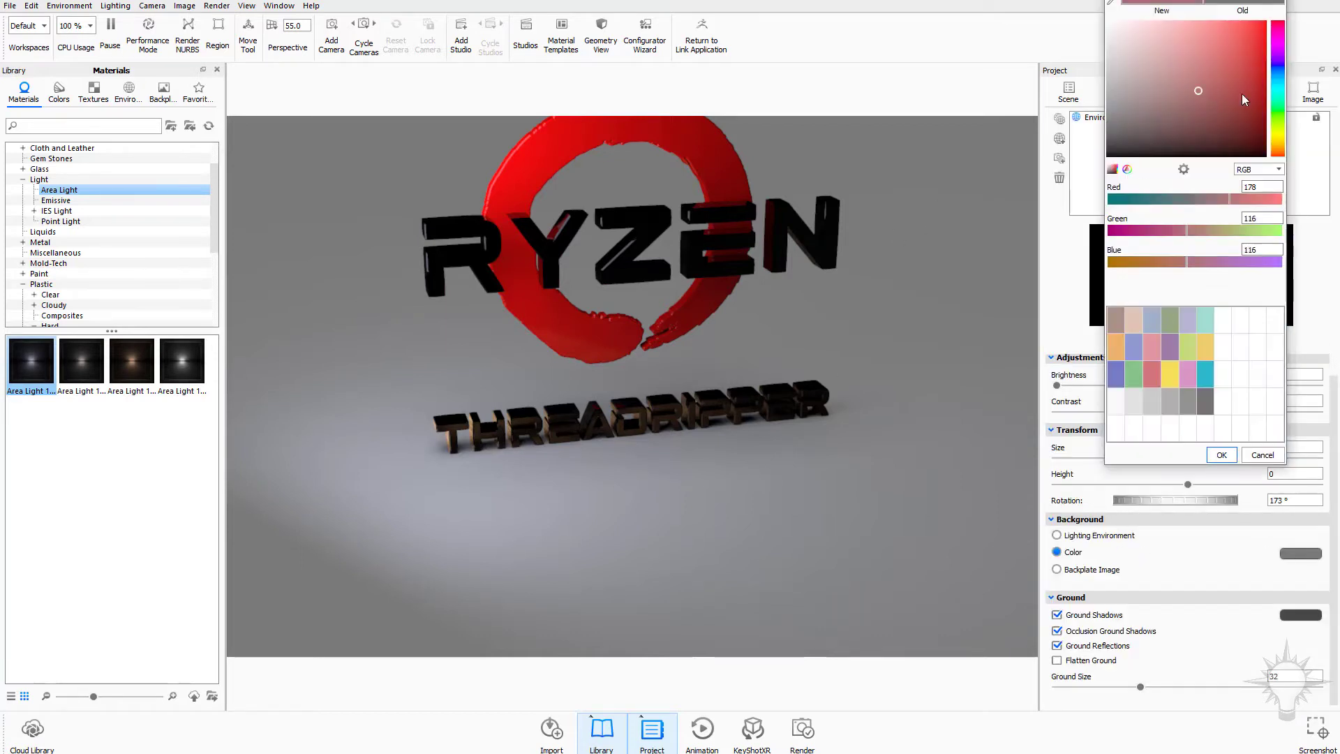
pyautogui.moveTo(1242, 94); pyautogui.dragTo(1271, 91)
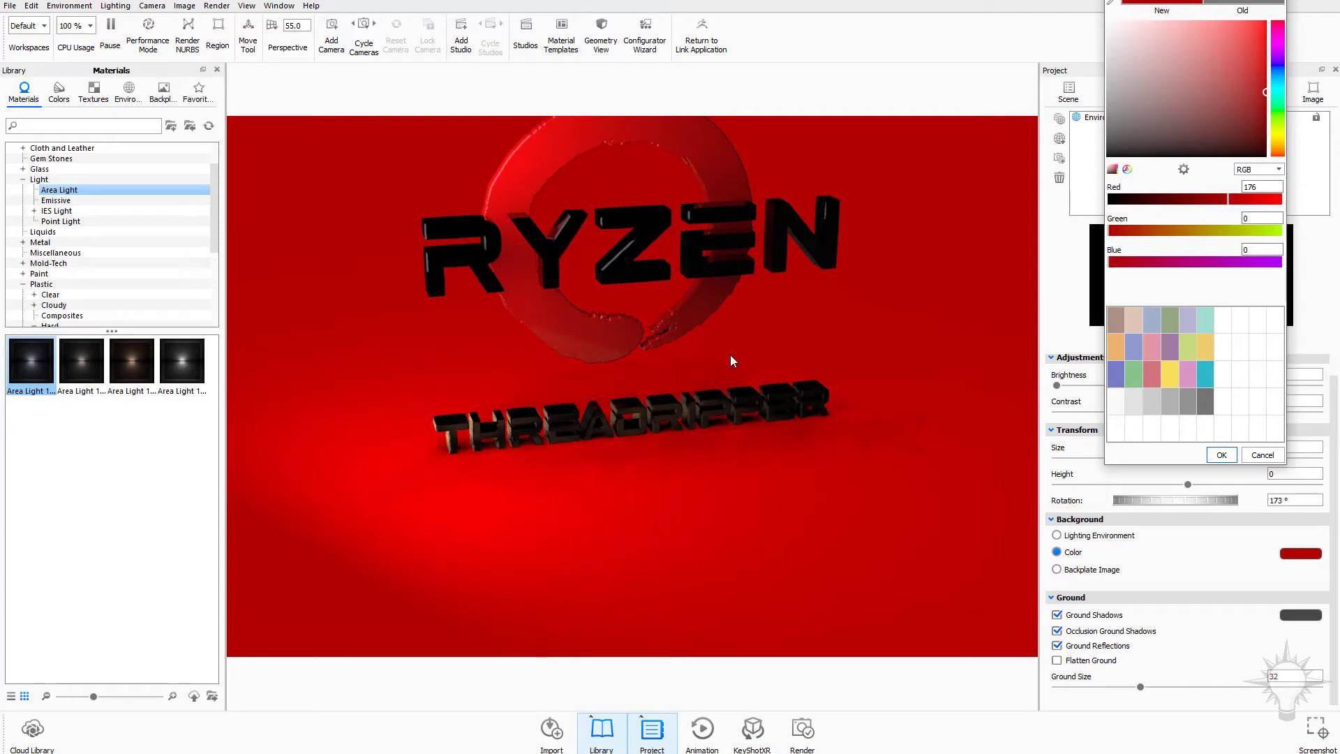
pyautogui.click(497, 483)
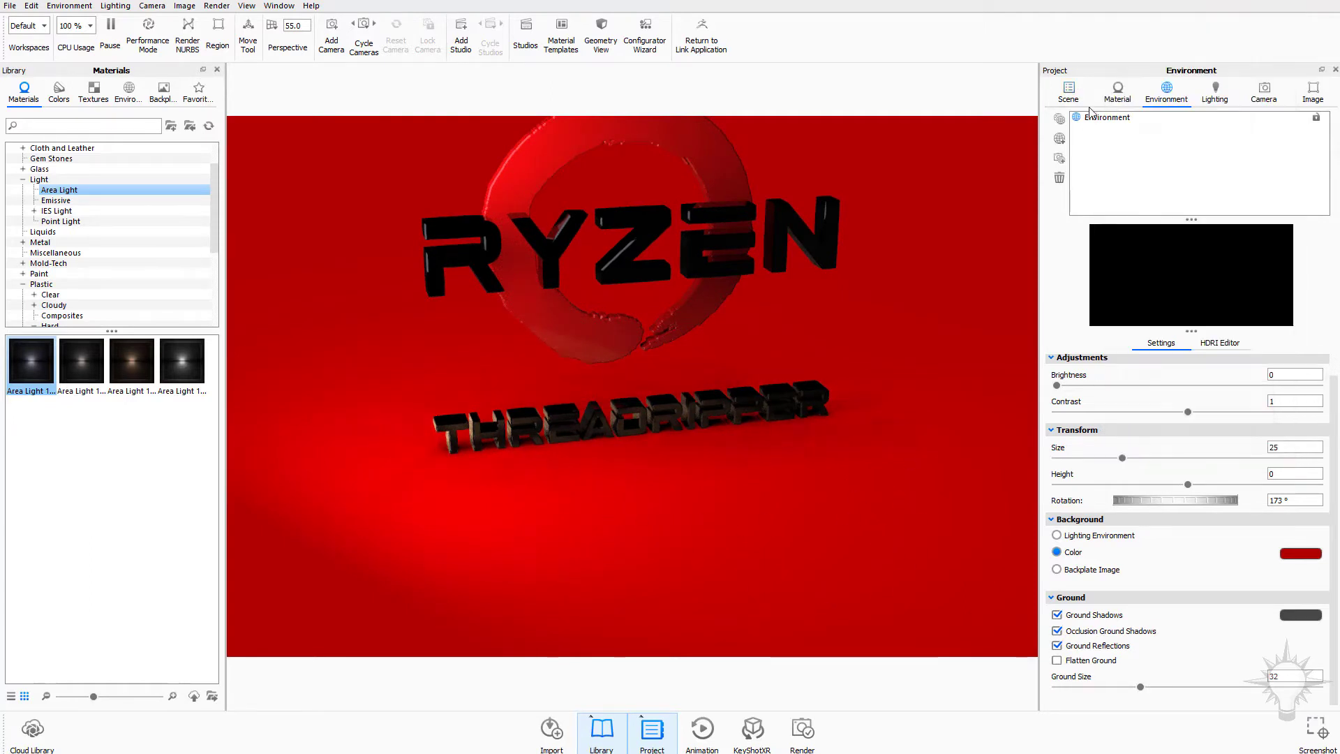
# - Set the ground material's specular colour to white, RGB 255, 255, 255, and inspect the reflections below the lettering
pyautogui.click(1112, 98)
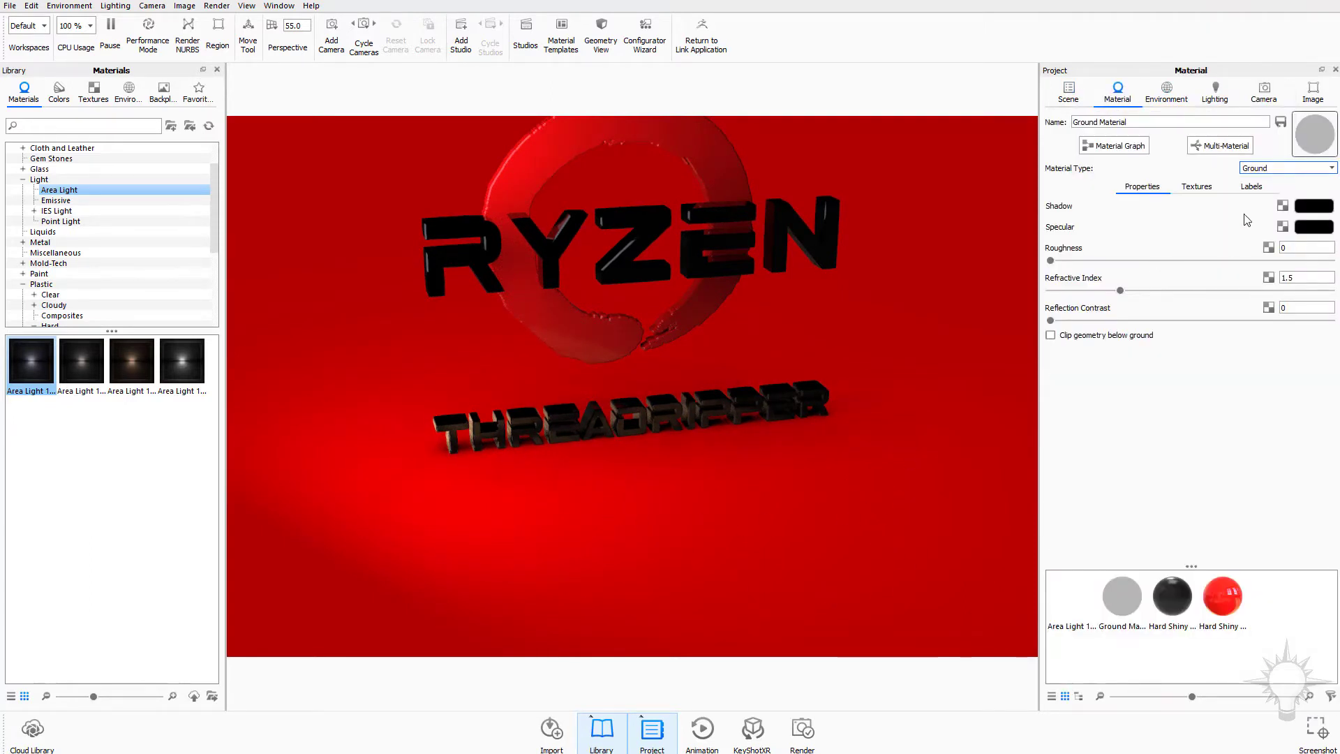
pyautogui.click(1324, 228)
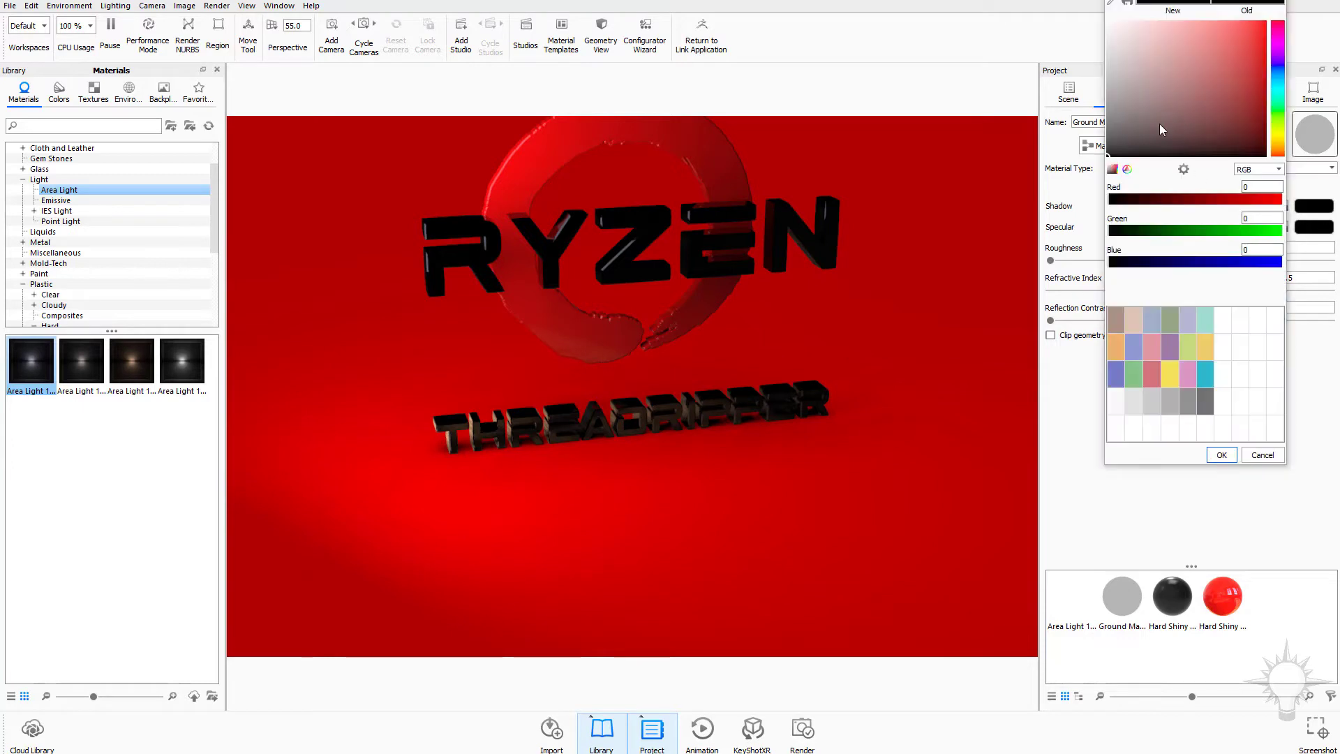
pyautogui.moveTo(1168, 106); pyautogui.dragTo(1109, 22)
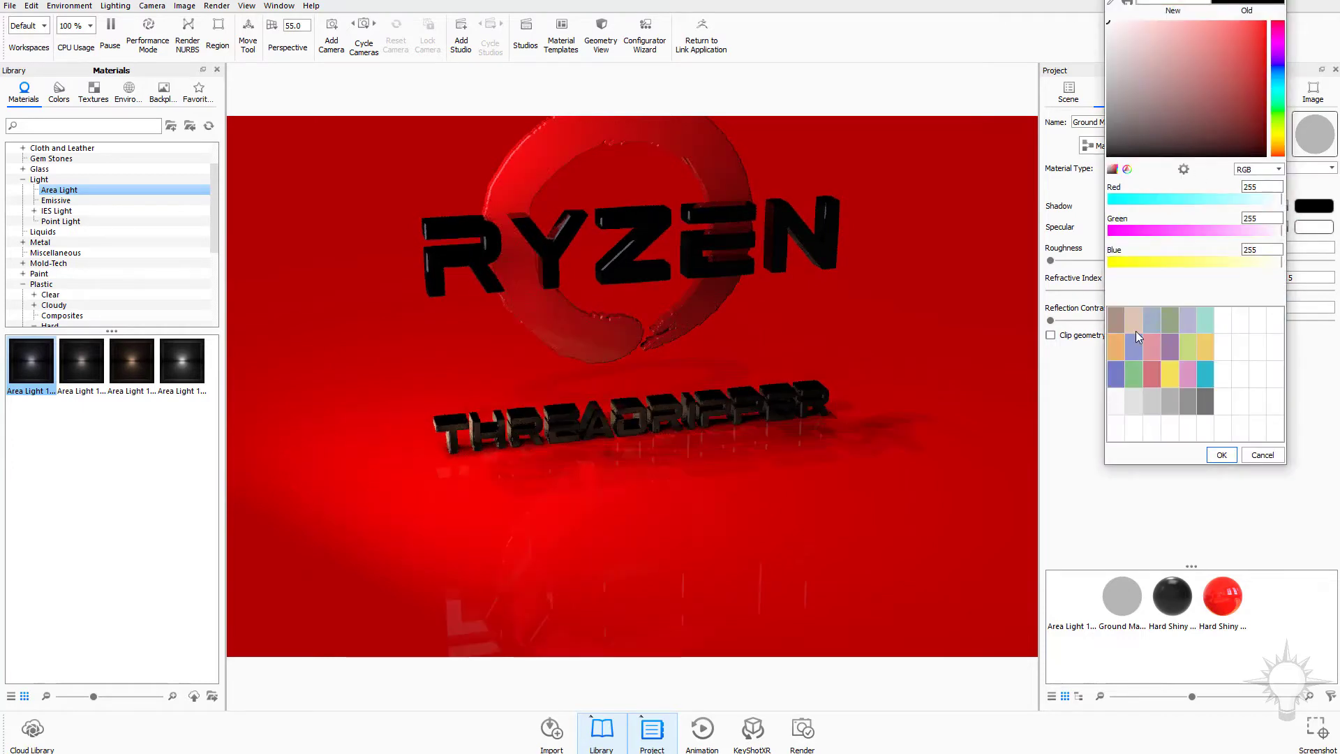
pyautogui.click(1222, 455)
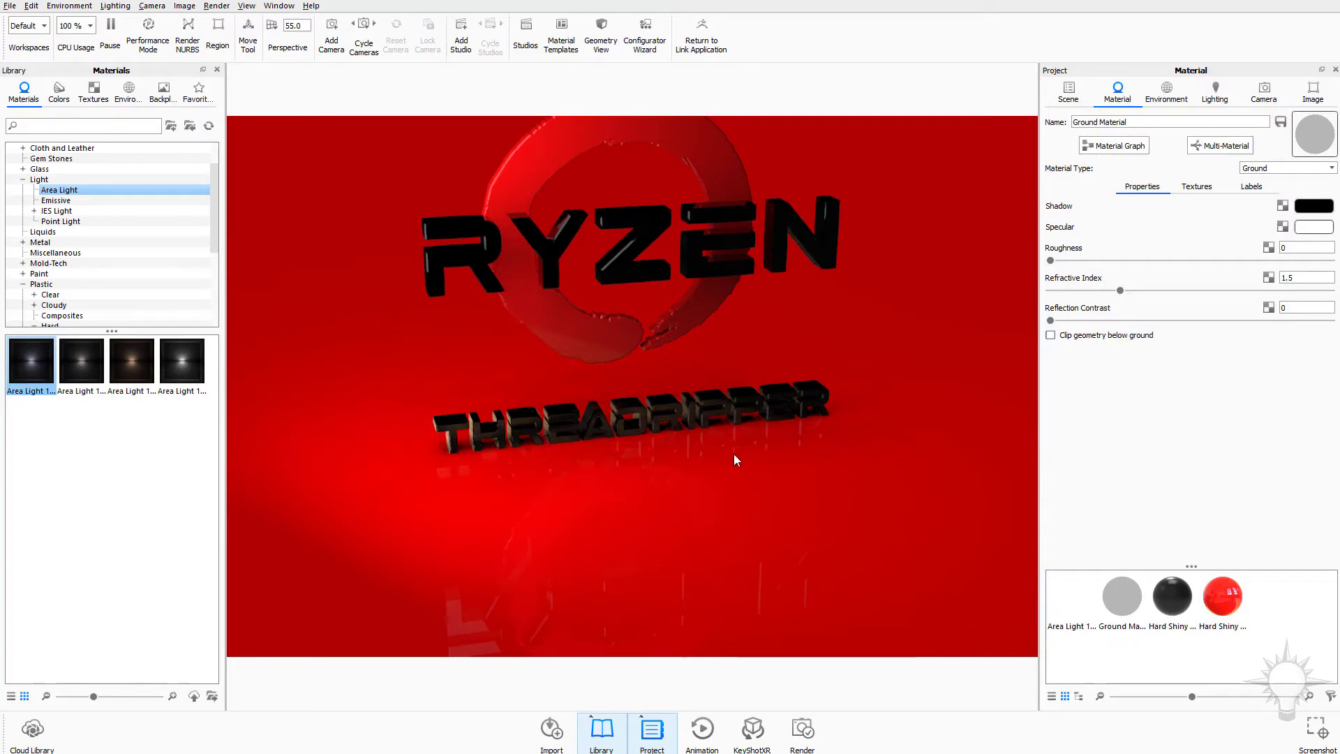
pyautogui.moveTo(734, 454)
pyautogui.mouseDown()
pyautogui.moveTo(794, 442)
pyautogui.moveTo(732, 479)
pyautogui.mouseUp()
pyautogui.moveTo(630, 407); pyautogui.dragTo(597, 529)
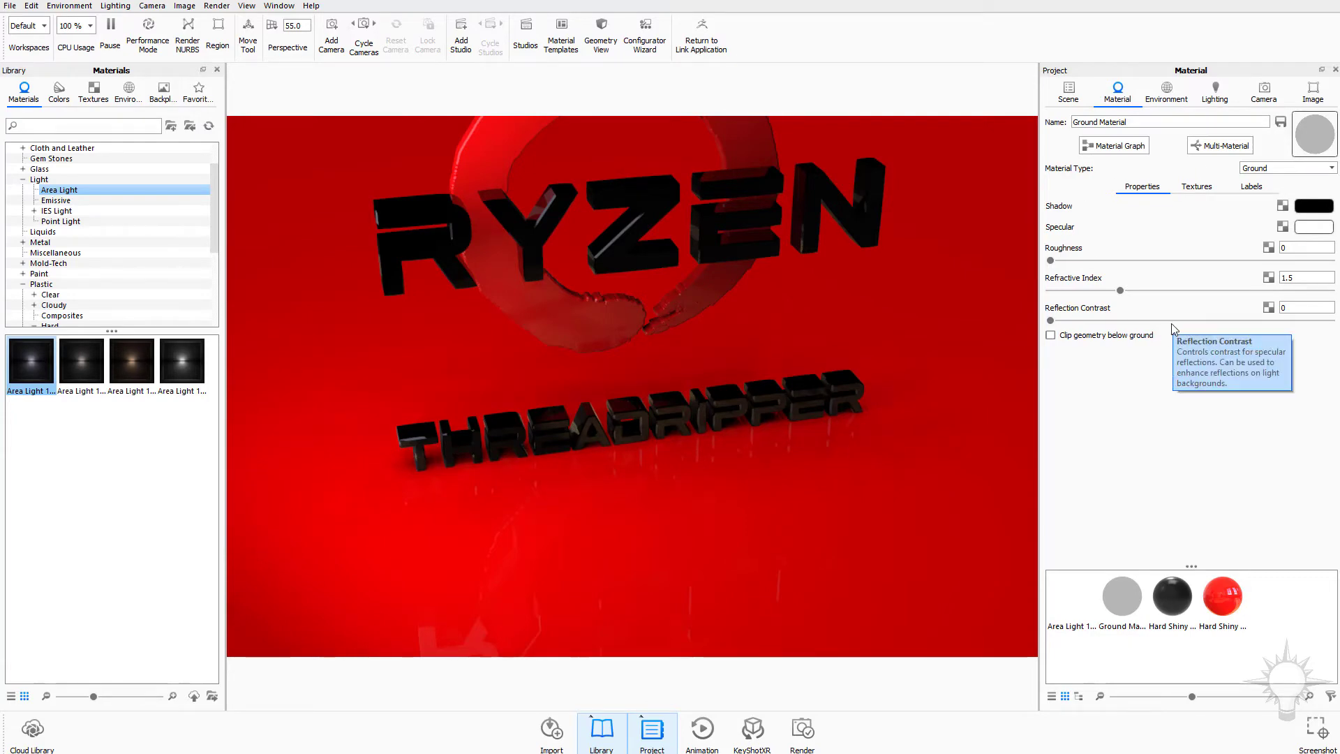
# - Switch the background to the lighting environment, reopen the ground plane's material and inspect the floor around the lettering from several angles
pyautogui.click(1167, 94)
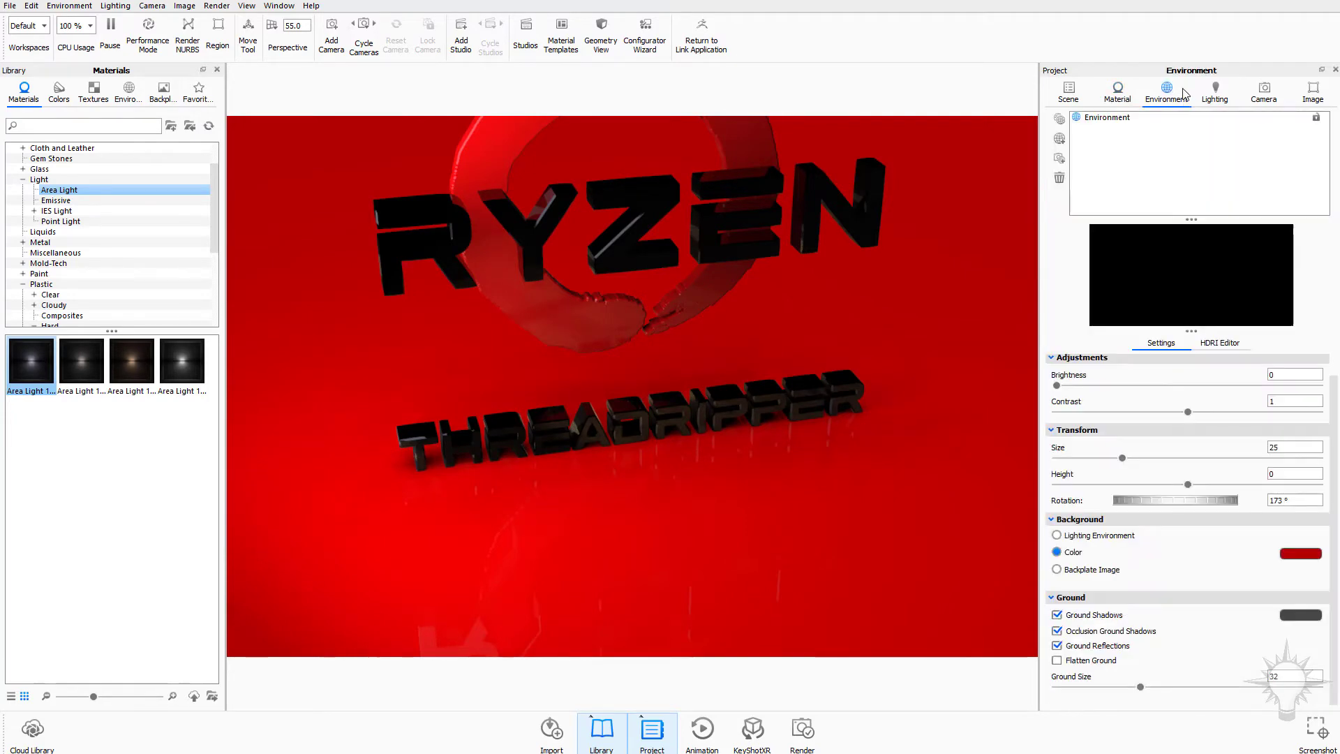
pyautogui.click(1102, 536)
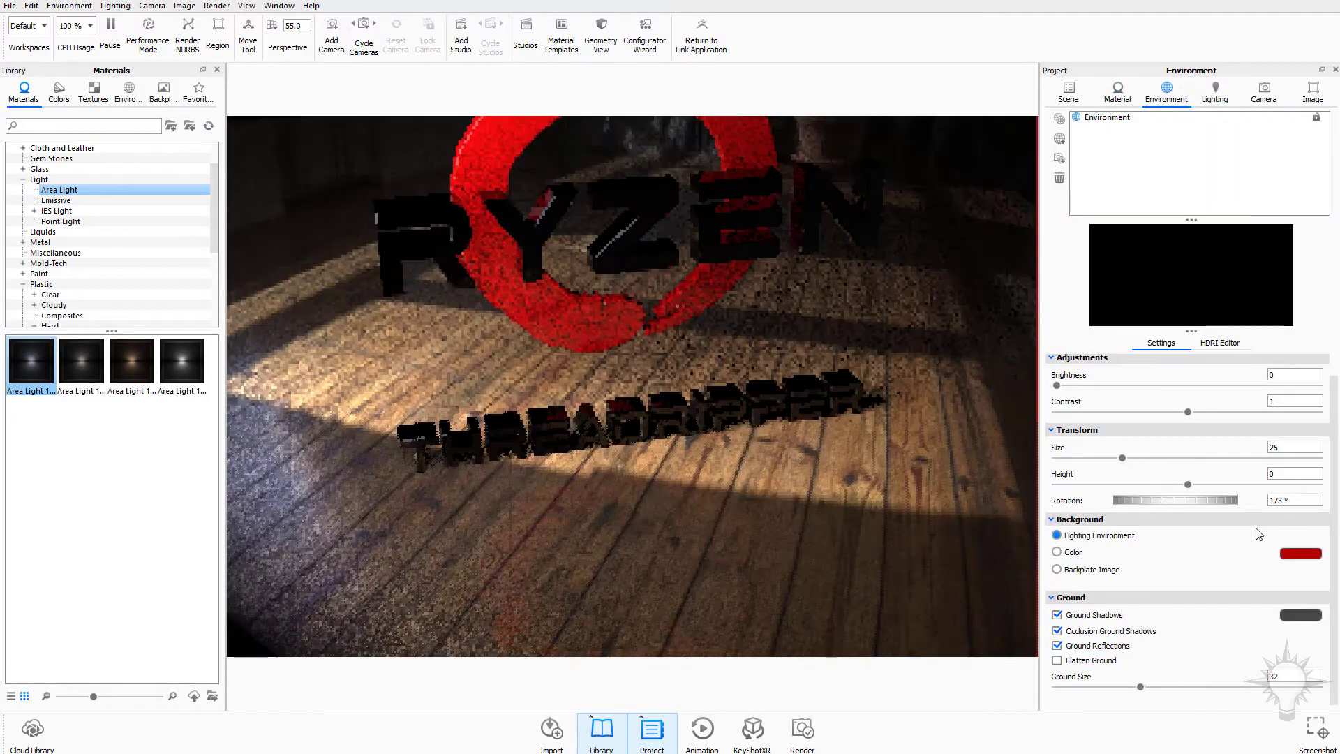
pyautogui.click(1069, 94)
pyautogui.doubleClick(1213, 248)
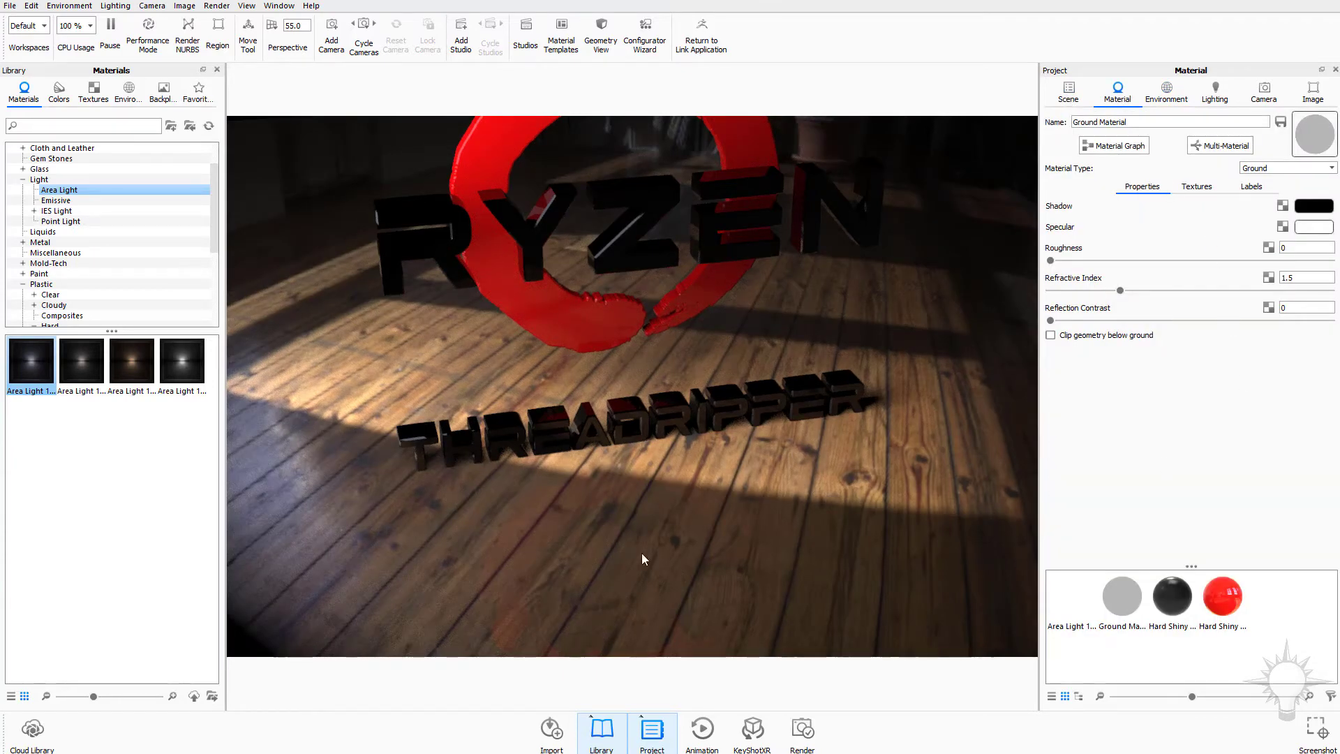
pyautogui.moveTo(643, 553); pyautogui.dragTo(546, 585)
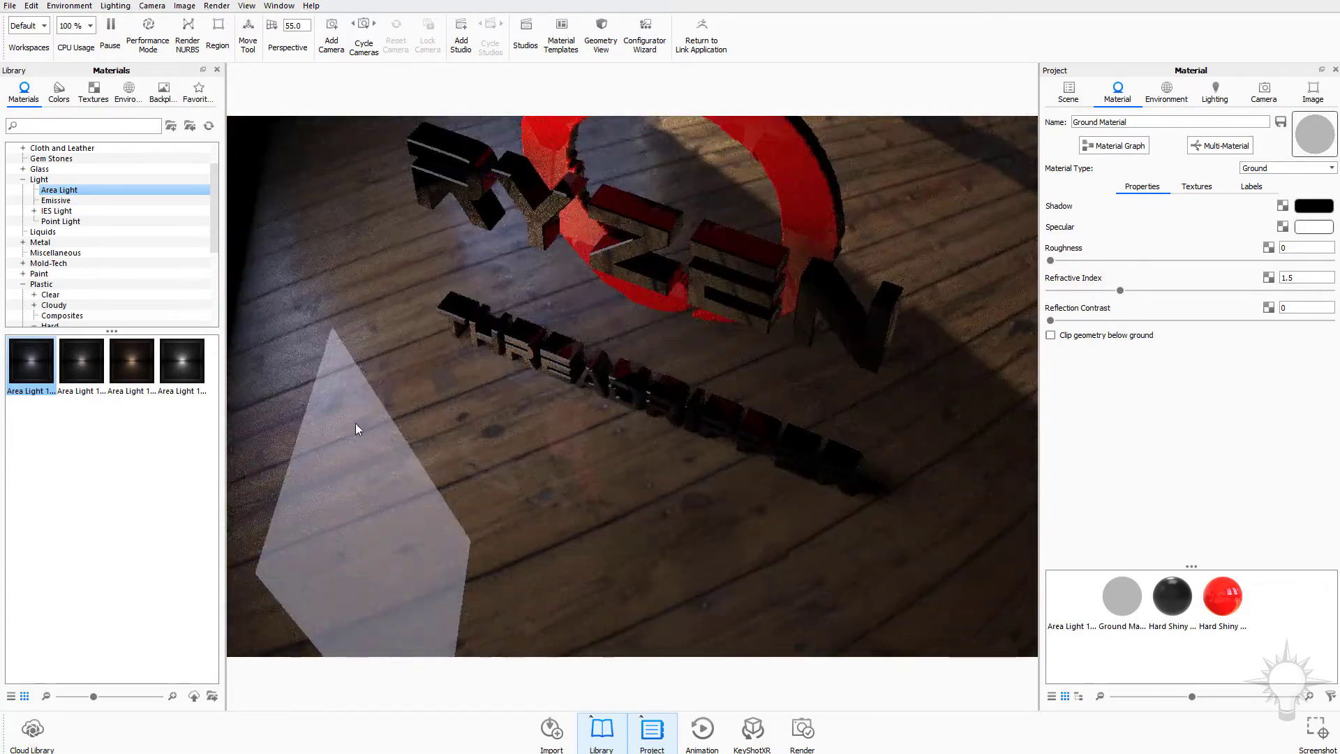
pyautogui.moveTo(320, 424); pyautogui.dragTo(568, 413)
pyautogui.scroll(3, 565, 414)
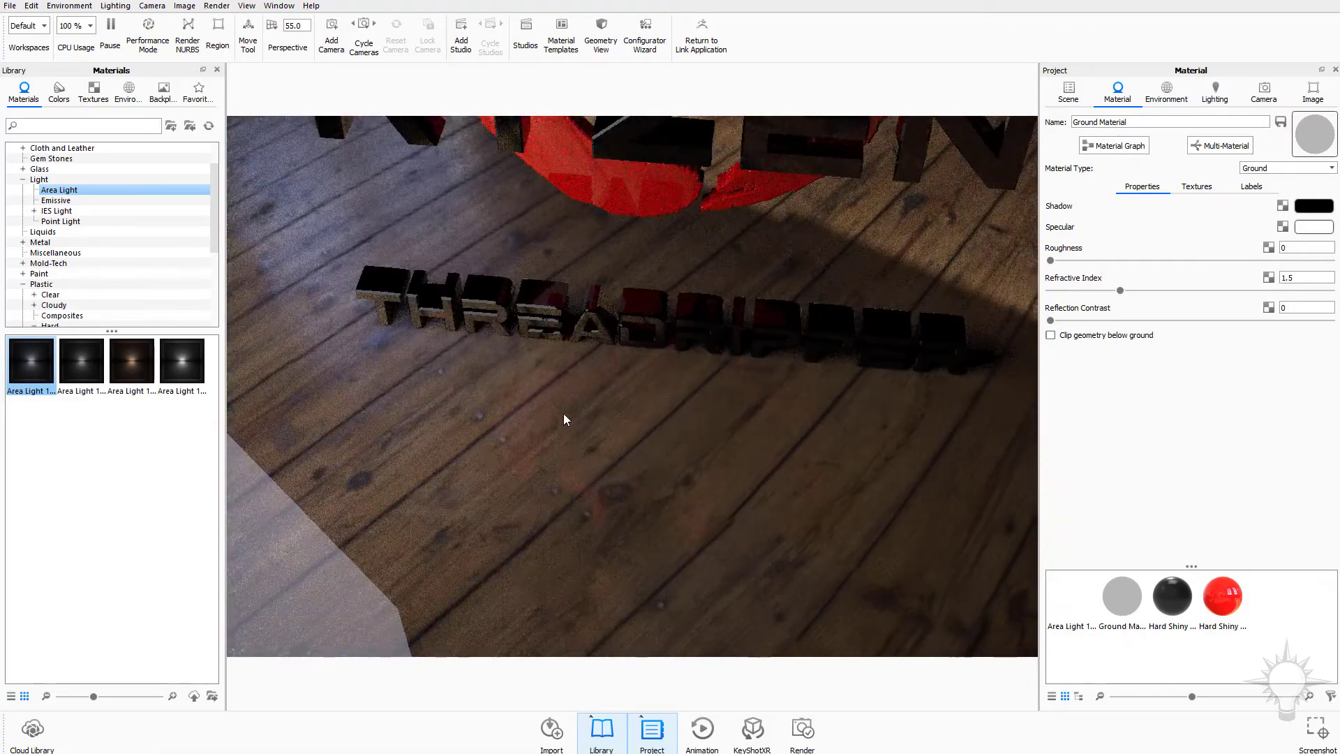
pyautogui.moveTo(625, 460)
pyautogui.mouseDown()
pyautogui.moveTo(599, 509)
pyautogui.moveTo(568, 422)
pyautogui.moveTo(604, 455)
pyautogui.mouseUp()
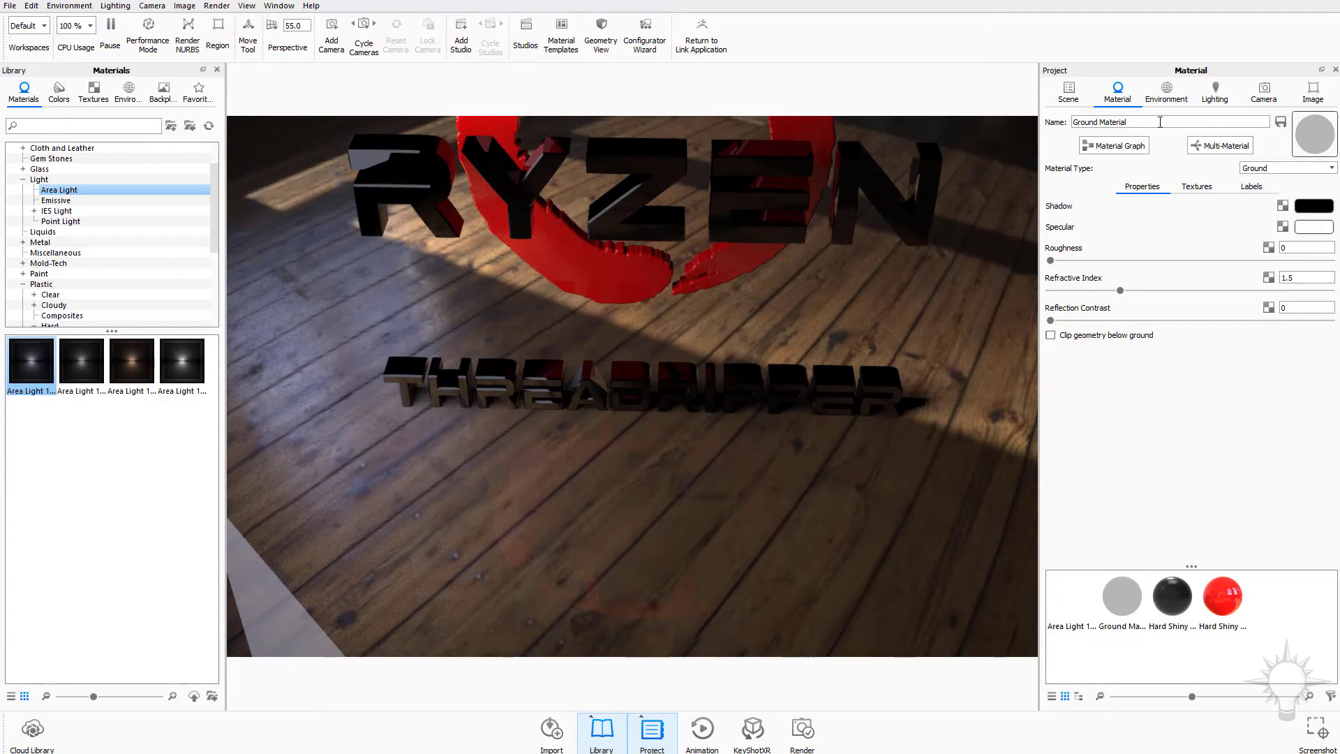
# - Switch the background back to a solid colour and set it to grey, RGB 111, 111, 111
pyautogui.click(1167, 93)
pyautogui.click(1079, 554)
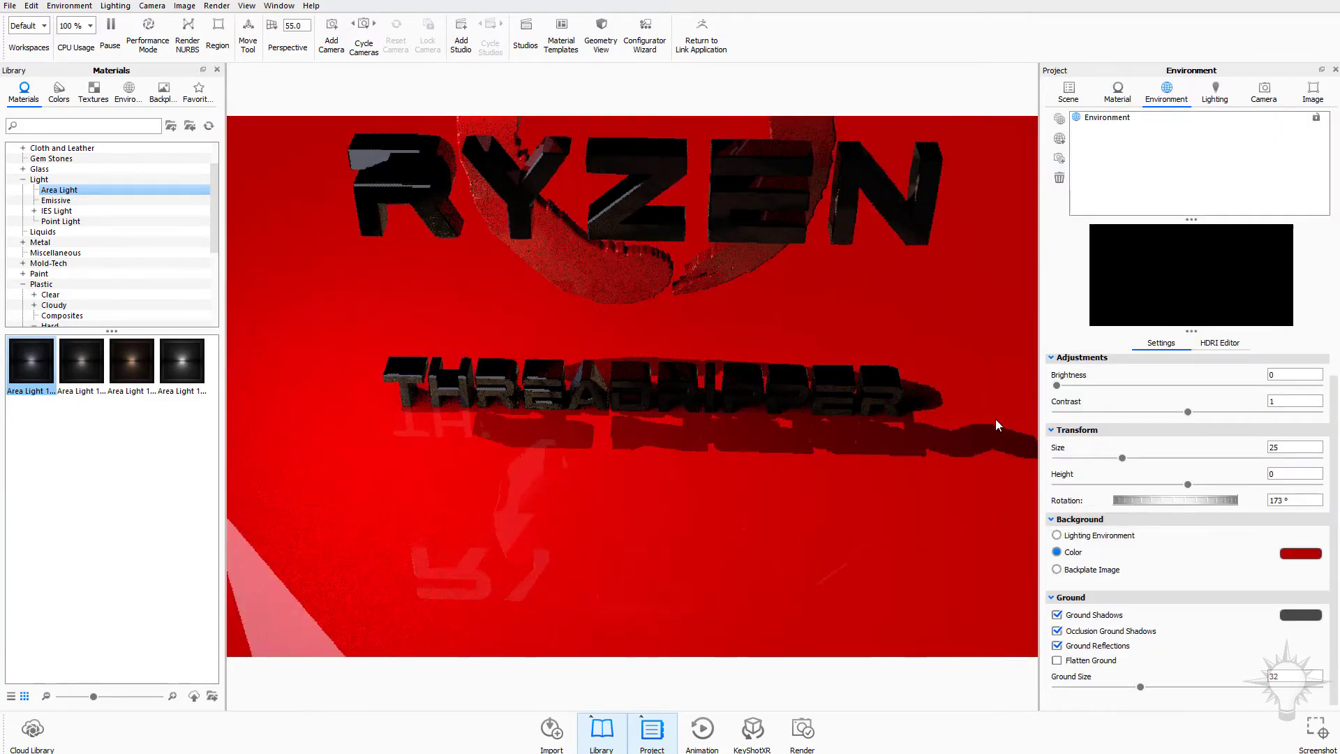
pyautogui.click(1300, 554)
pyautogui.click(1135, 138)
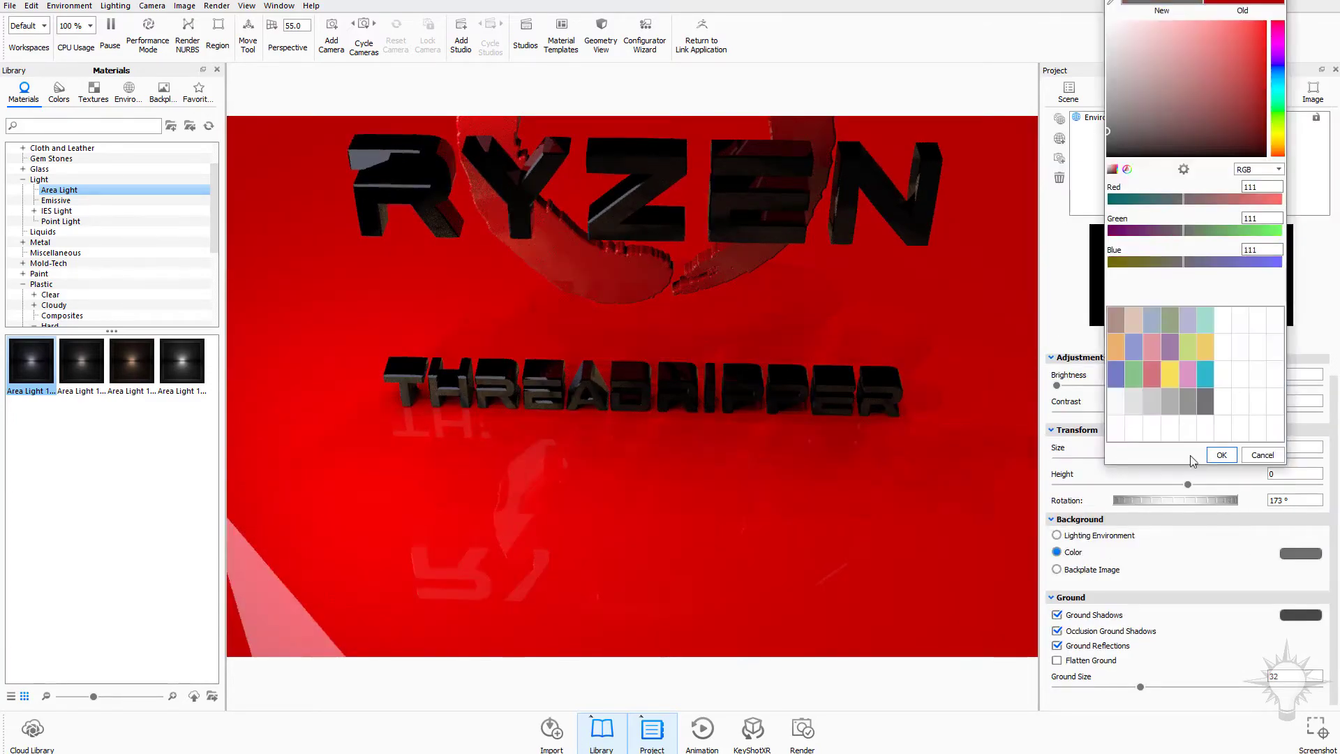
pyautogui.click(1222, 455)
pyautogui.moveTo(713, 287); pyautogui.dragTo(698, 429)
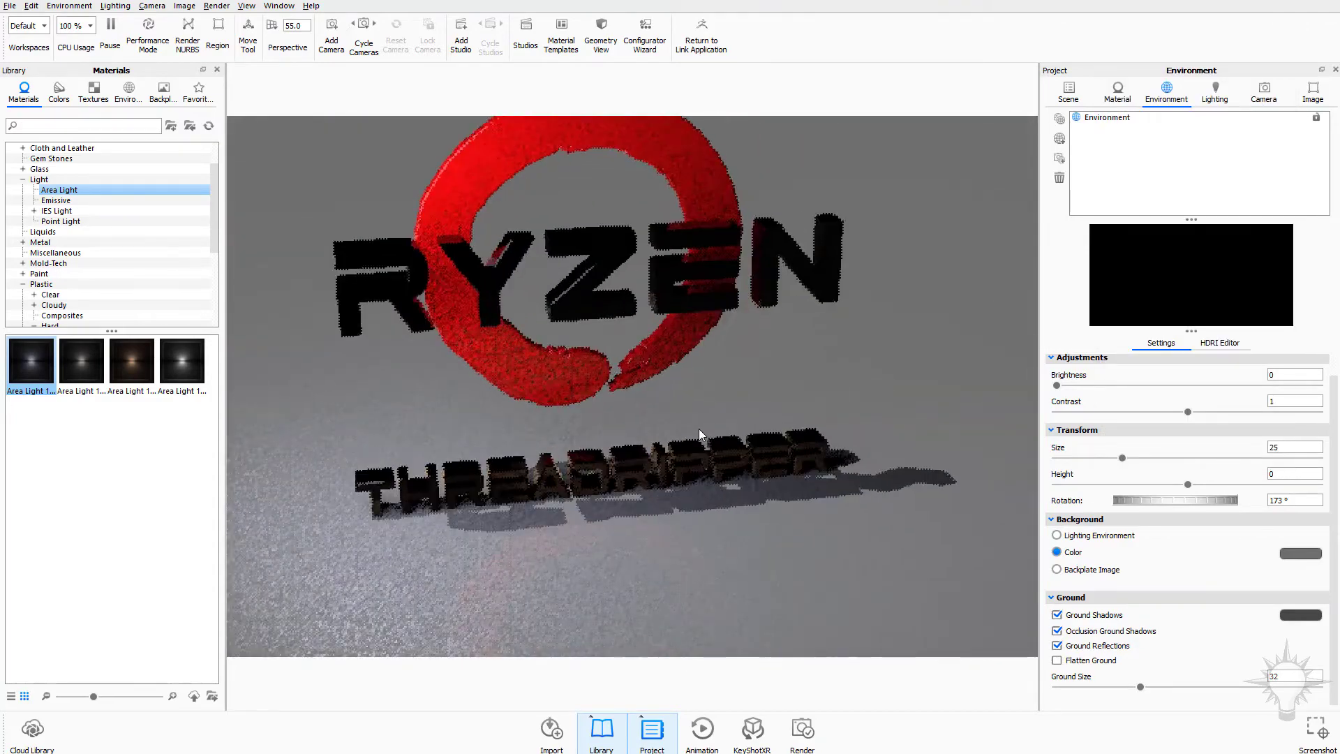
# - Set the ground material's reflection contrast to 1, trying some roughness before returning the roughness to 0
pyautogui.doubleClick(828, 401)
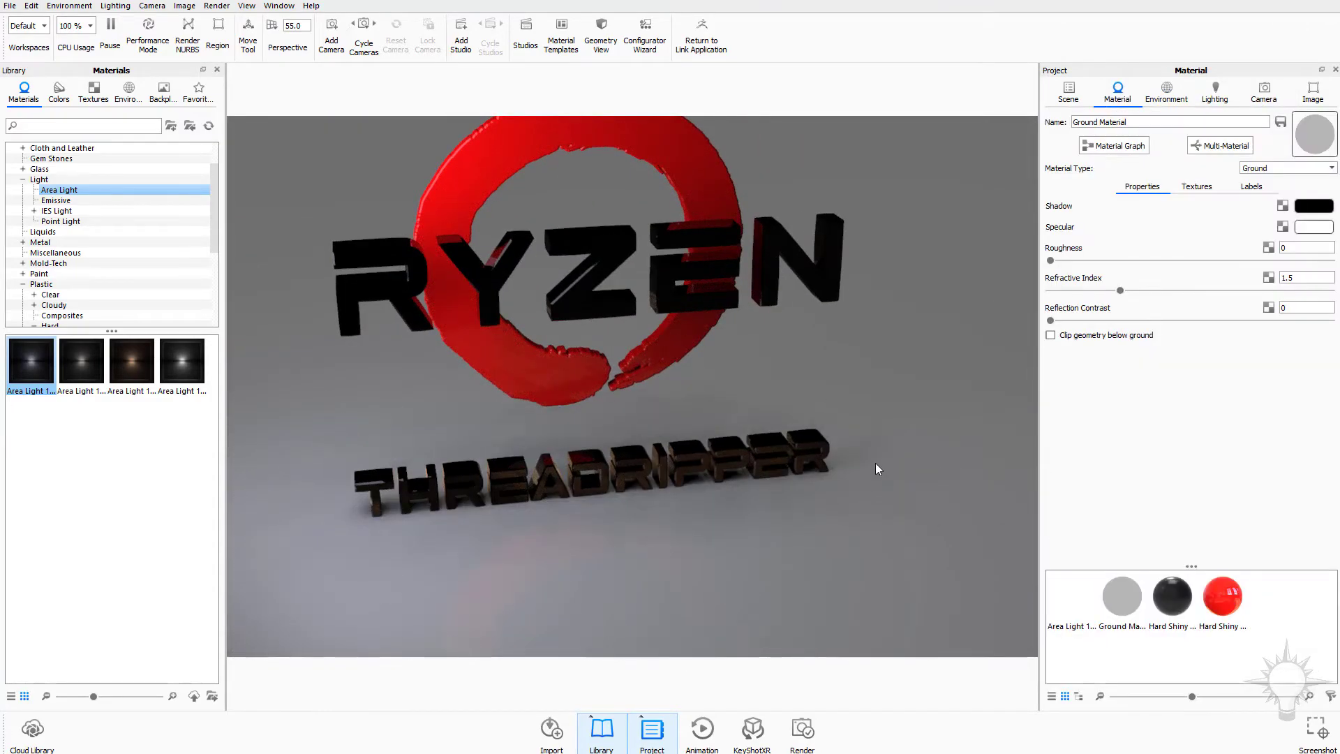
pyautogui.moveTo(924, 406); pyautogui.dragTo(889, 447)
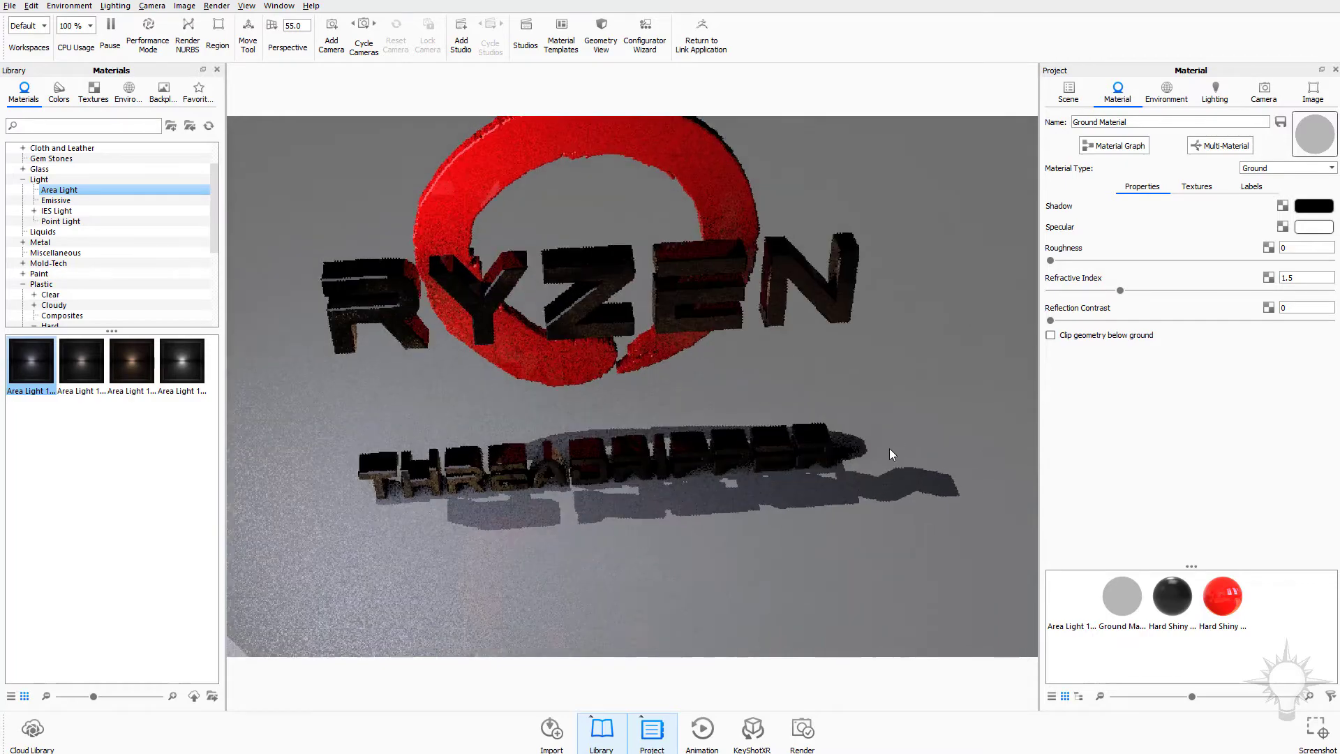
pyautogui.moveTo(890, 447); pyautogui.dragTo(911, 339, button='middle')
pyautogui.moveTo(1050, 321); pyautogui.dragTo(1330, 321)
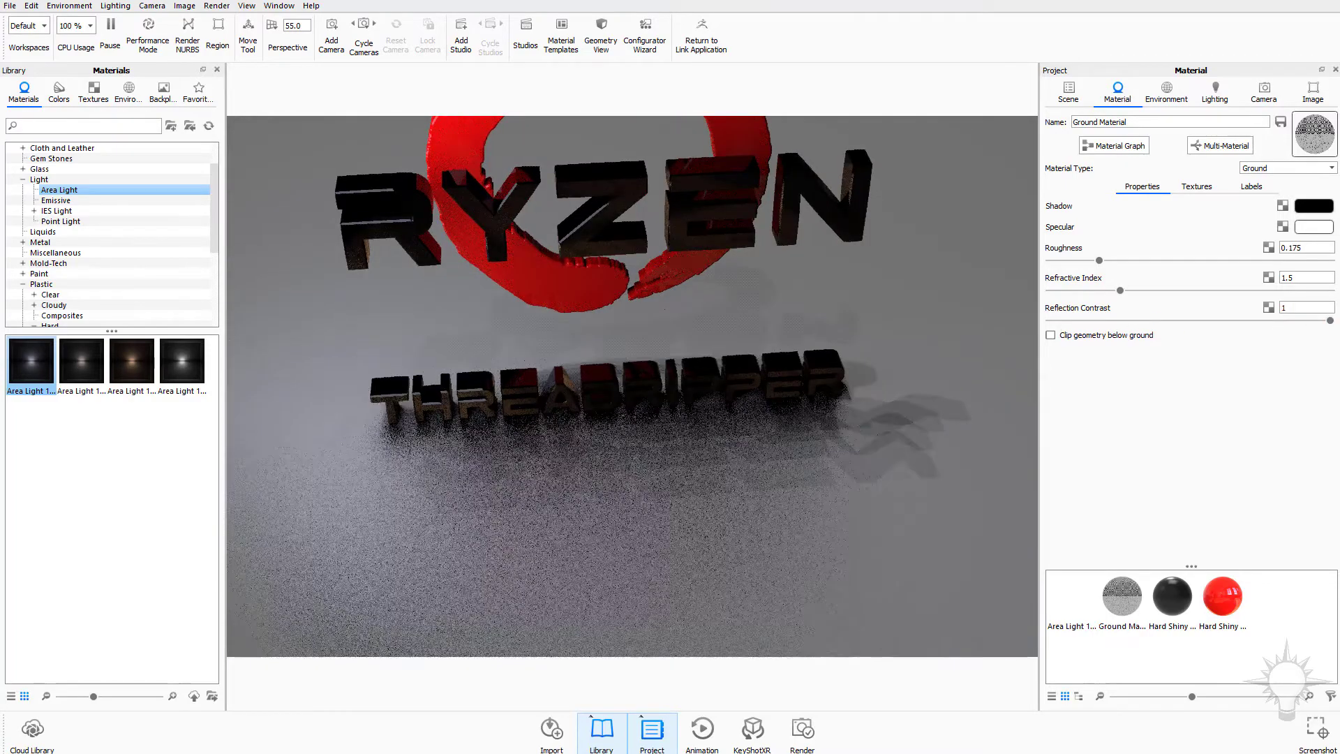
pyautogui.moveTo(1100, 261); pyautogui.dragTo(1047, 264)
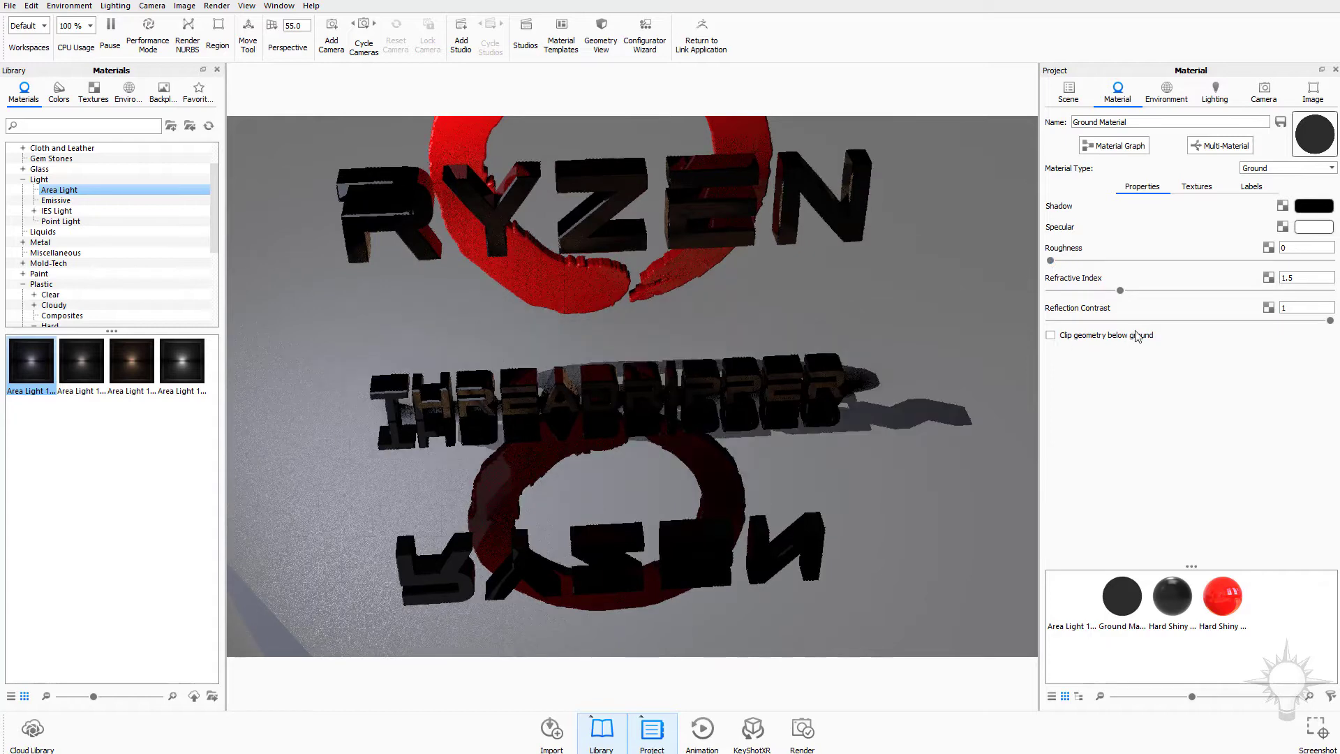
pyautogui.moveTo(1330, 321)
pyautogui.mouseDown()
pyautogui.moveTo(1263, 321)
pyautogui.moveTo(1334, 322)
pyautogui.mouseUp()
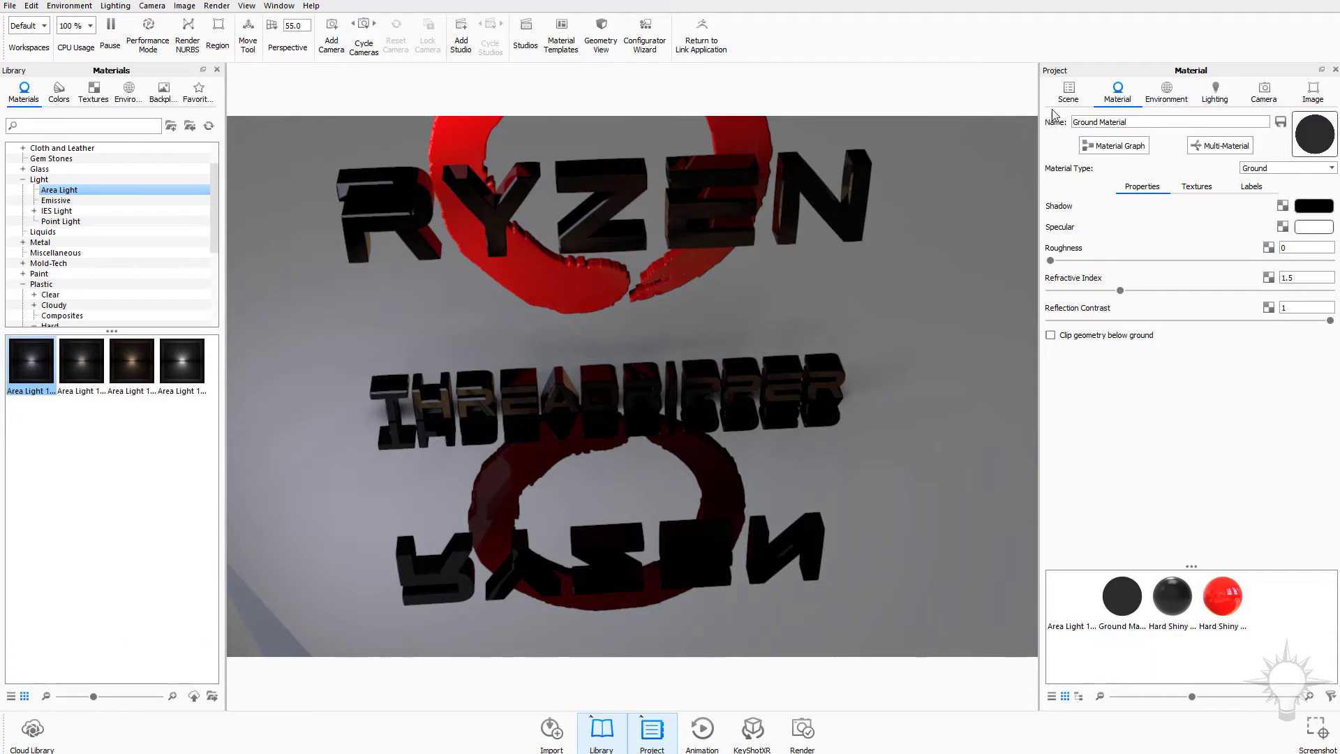
# - Reopen the ground plane's material and change its material type from Ground to Plastic
pyautogui.click(1069, 92)
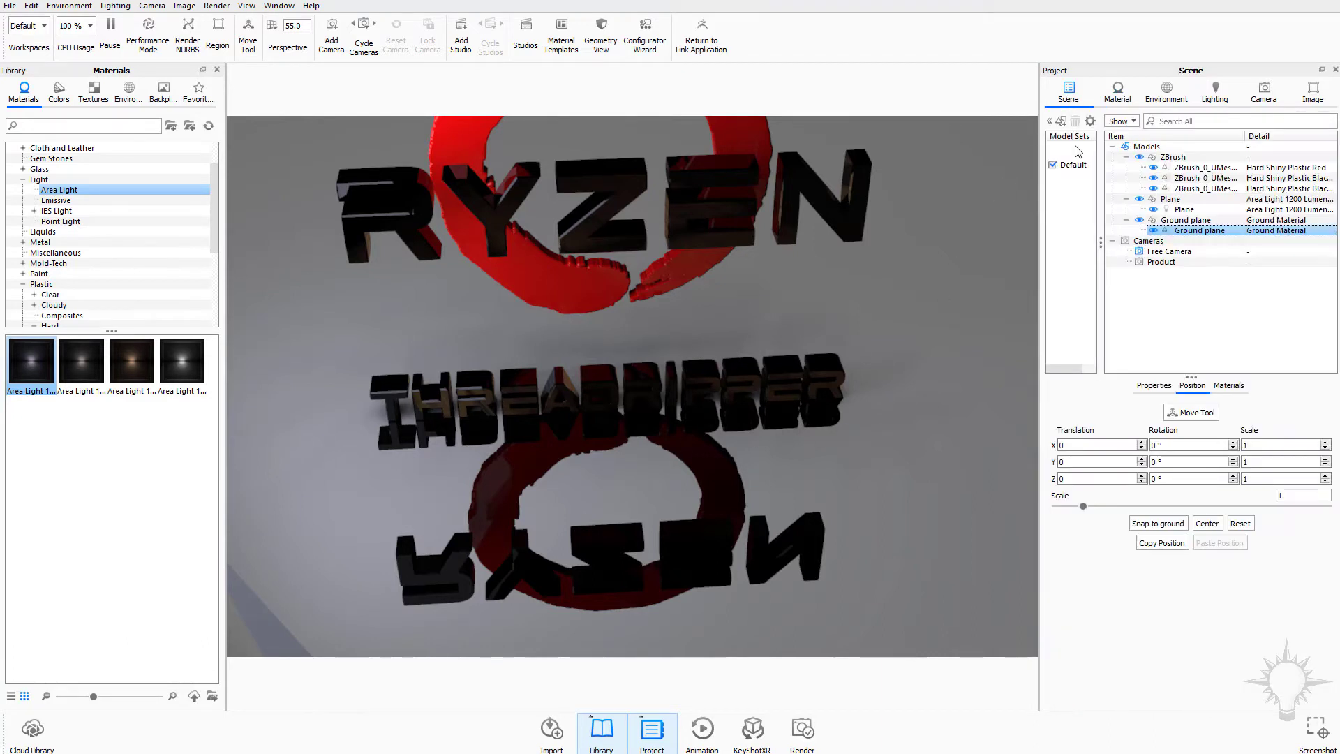
pyautogui.doubleClick(1189, 230)
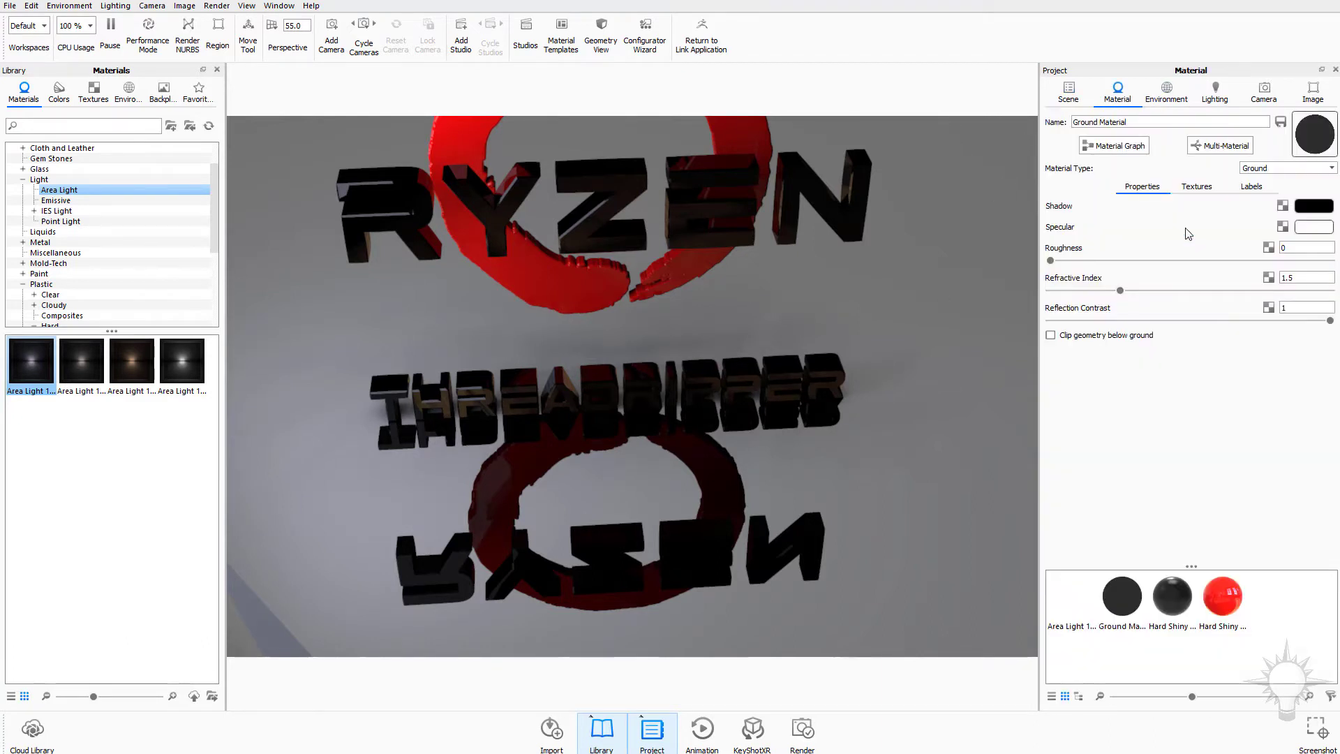
pyautogui.click(1282, 170)
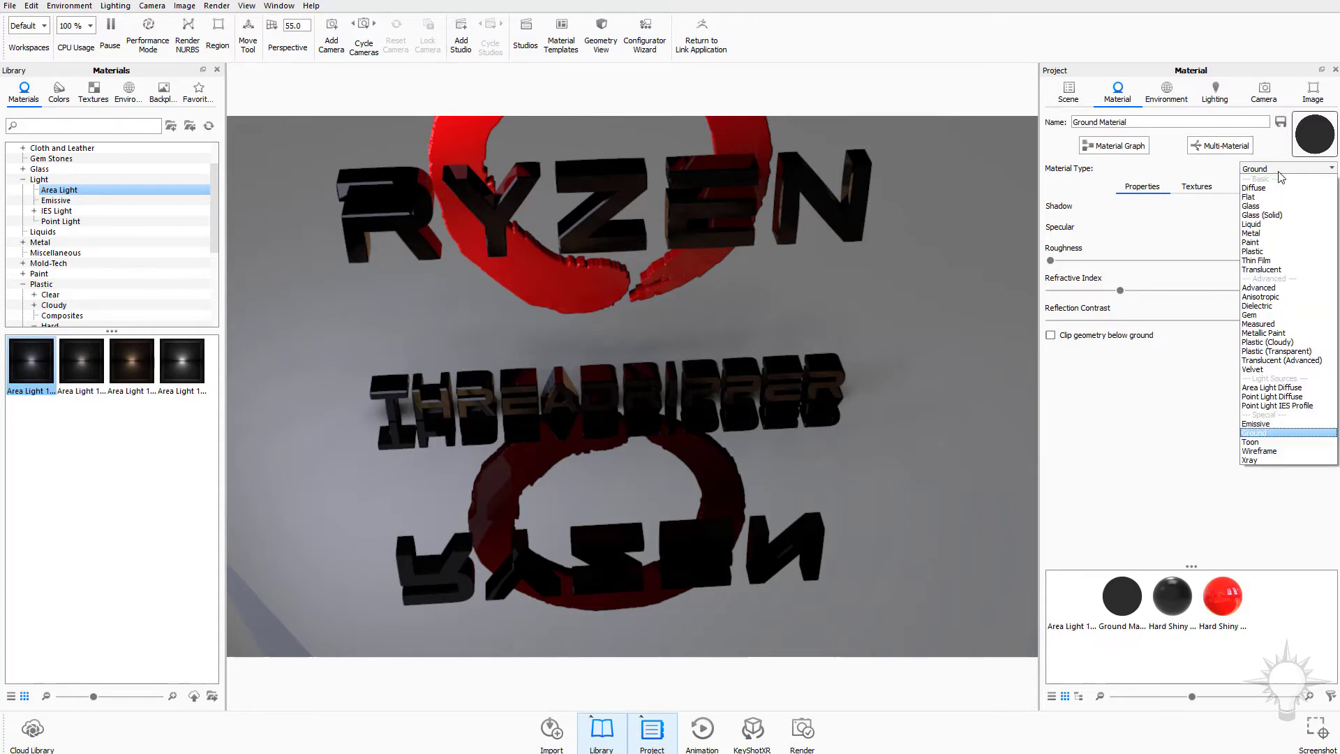
pyautogui.click(1256, 252)
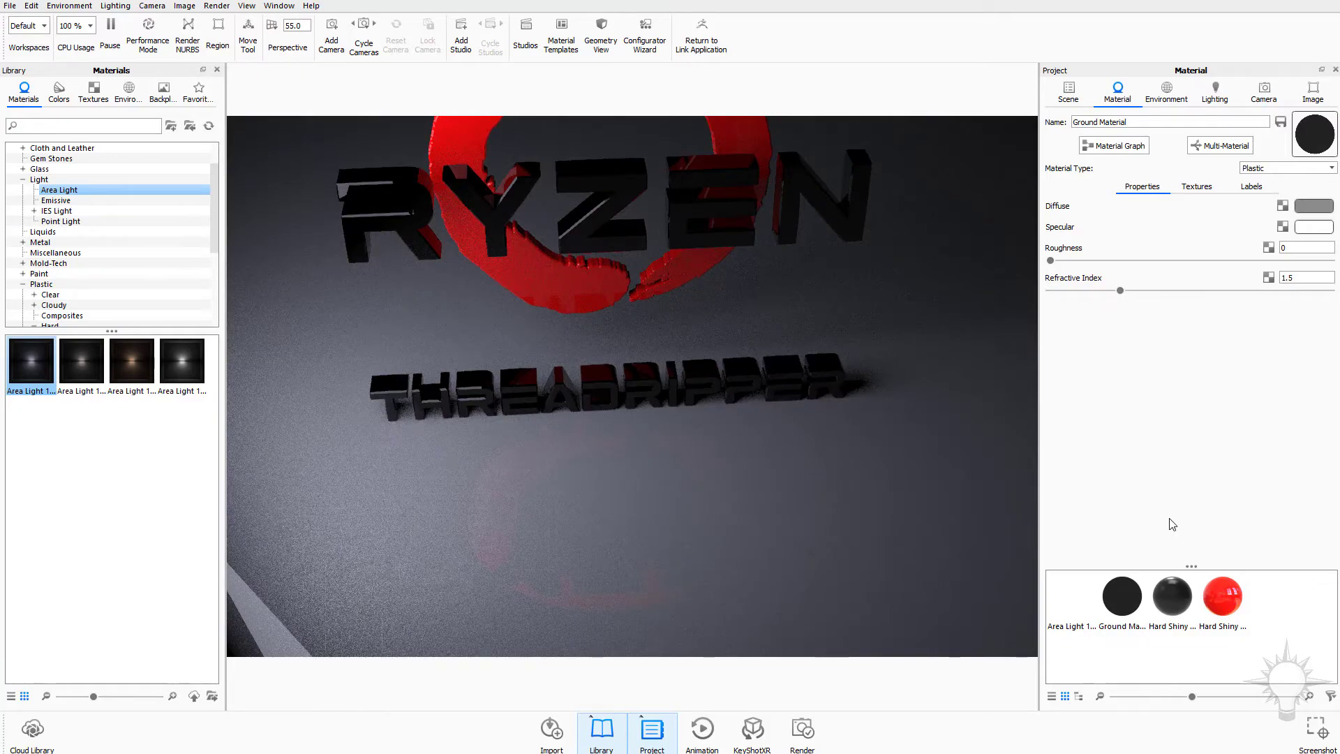
# - Set the plastic ground's refractive index to 3.185 and test darker specular colours before settling on white, RGB 255, 255, 255
pyautogui.moveTo(638, 366); pyautogui.dragTo(799, 371)
pyautogui.moveTo(1121, 291); pyautogui.dragTo(1330, 291)
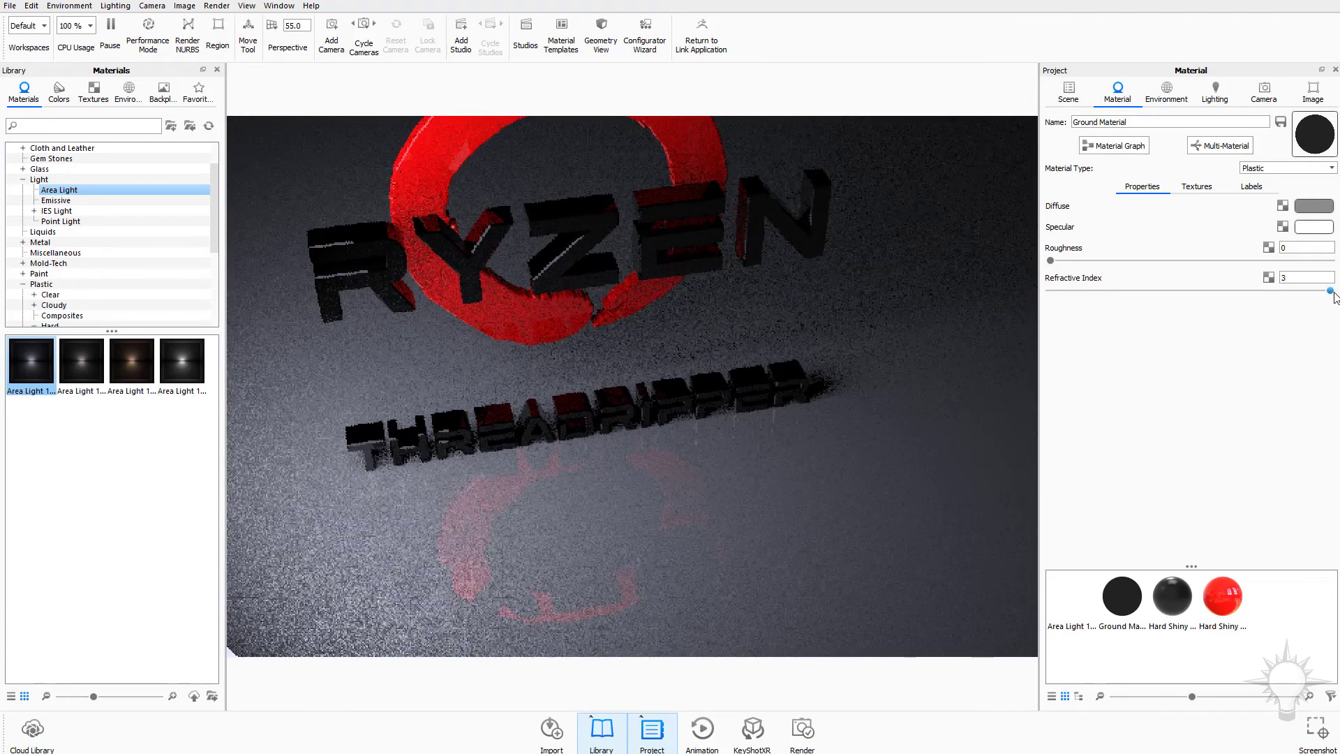
pyautogui.click(1314, 227)
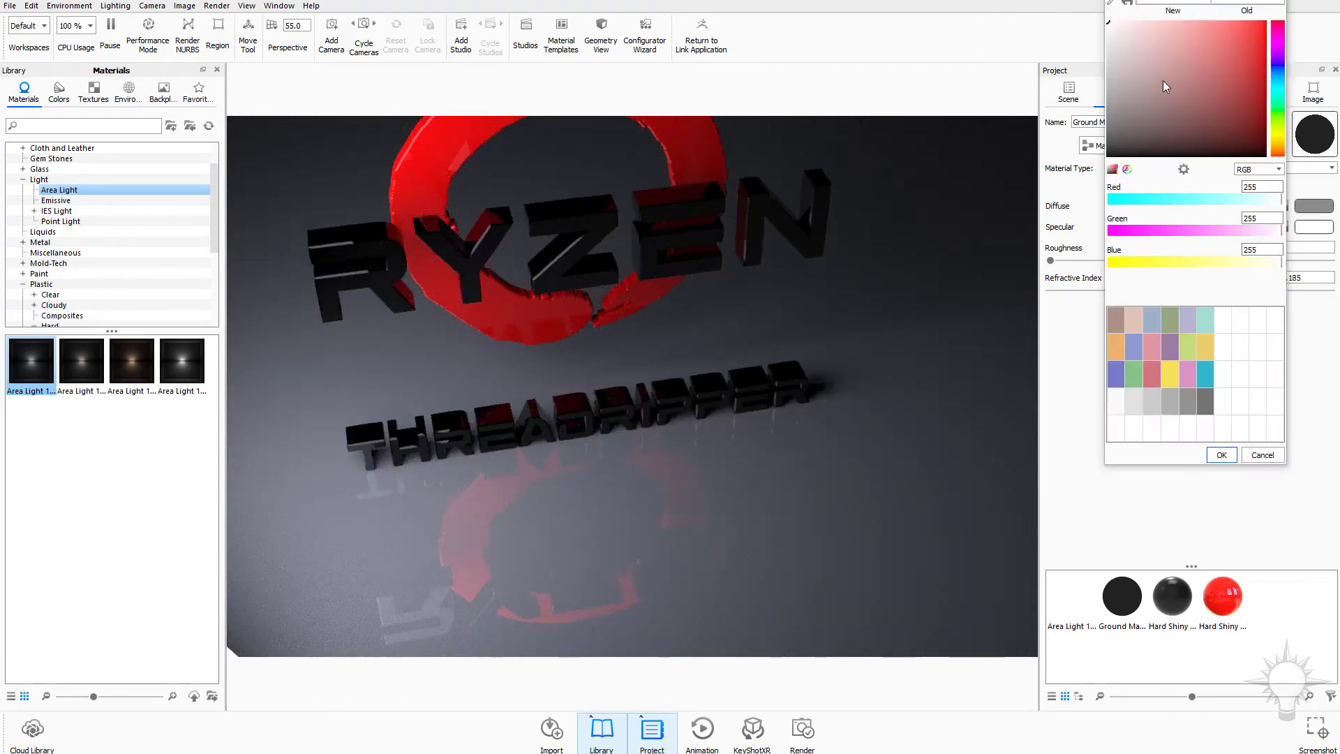
pyautogui.moveTo(1164, 83)
pyautogui.mouseDown()
pyautogui.moveTo(1084, 93)
pyautogui.moveTo(1099, 137)
pyautogui.moveTo(1112, 143)
pyautogui.moveTo(1109, 22)
pyautogui.mouseUp()
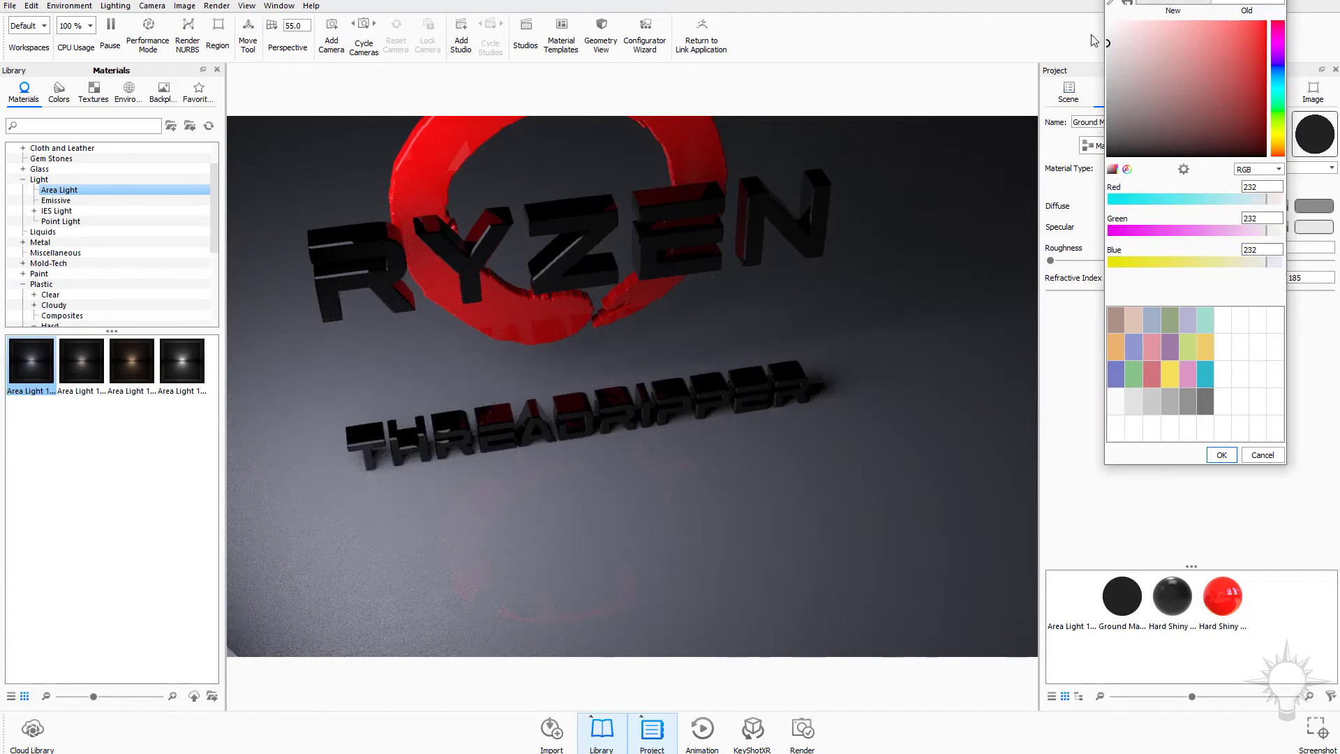
pyautogui.click(1222, 455)
# - Try a white diffuse colour on the plastic ground, then set it to black, RGB 0, 0, 0
pyautogui.click(1314, 205)
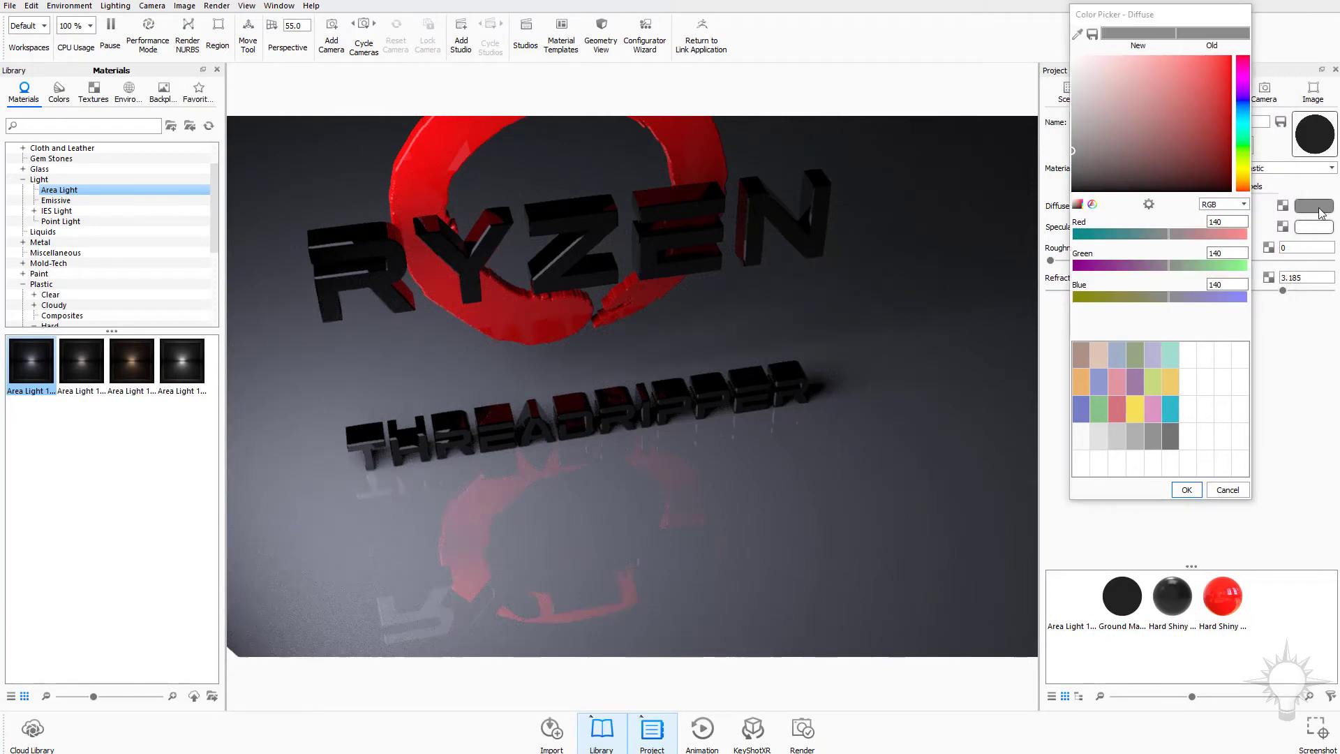
pyautogui.moveTo(1110, 133); pyautogui.dragTo(1046, 27)
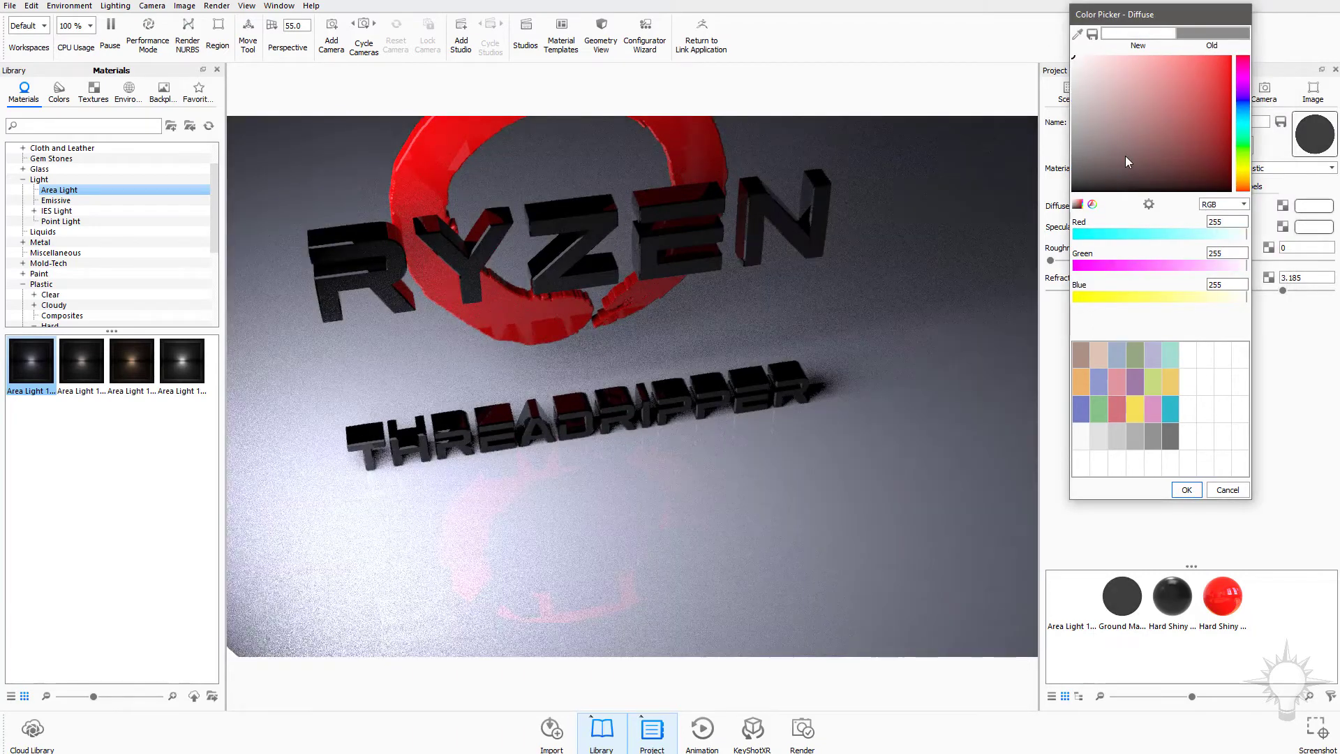
pyautogui.moveTo(1093, 116)
pyautogui.mouseDown()
pyautogui.moveTo(1062, 137)
pyautogui.moveTo(1029, 215)
pyautogui.mouseUp()
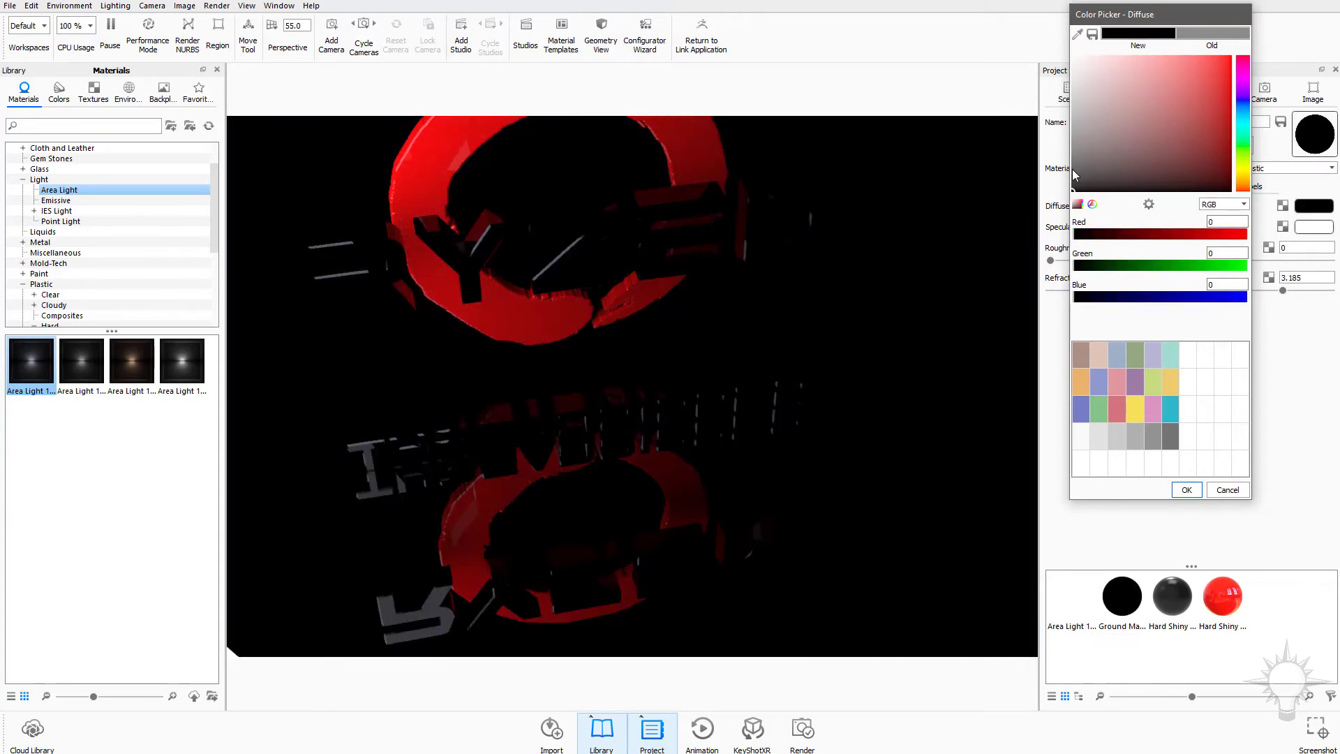
pyautogui.click(1072, 169)
# - Set the environment's brightness to 1 and inspect how the surroundings reflect in the floor
pyautogui.click(1166, 96)
pyautogui.moveTo(976, 359); pyautogui.dragTo(698, 293)
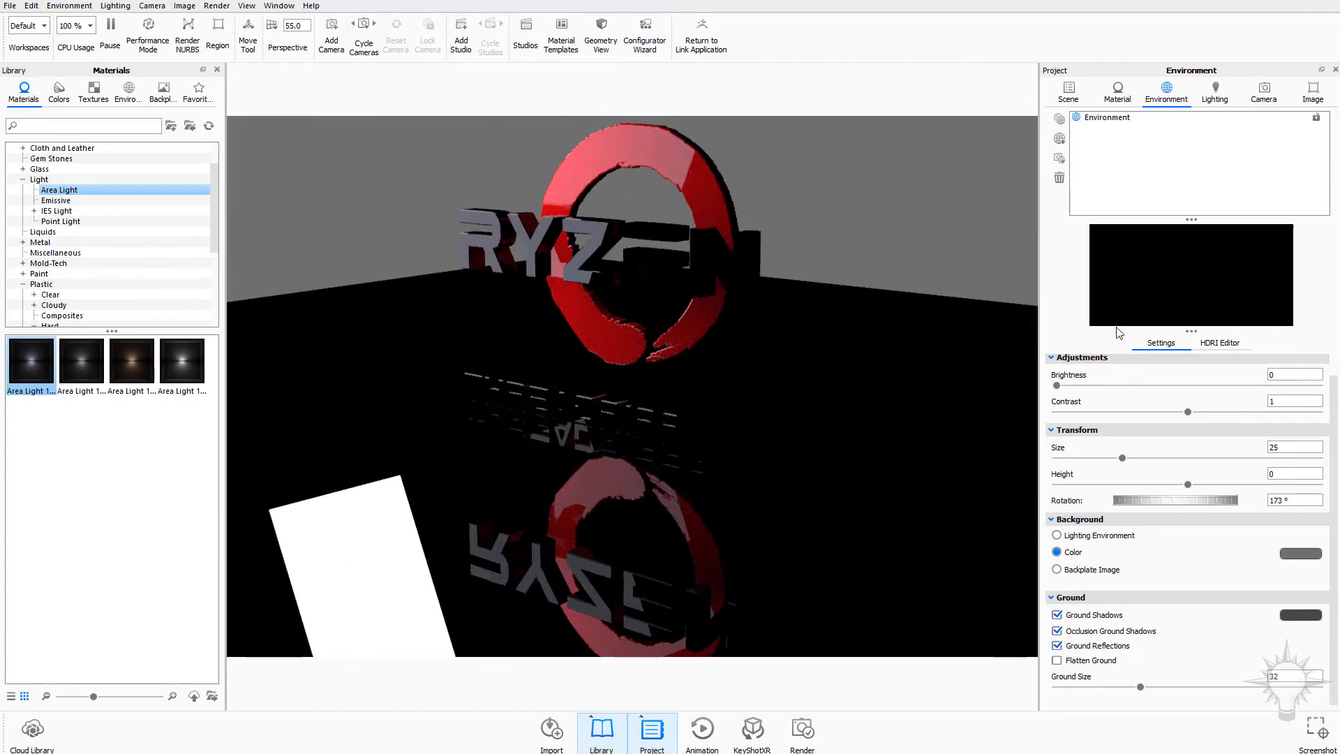
pyautogui.moveTo(1056, 385); pyautogui.dragTo(1108, 364)
pyautogui.write('1')
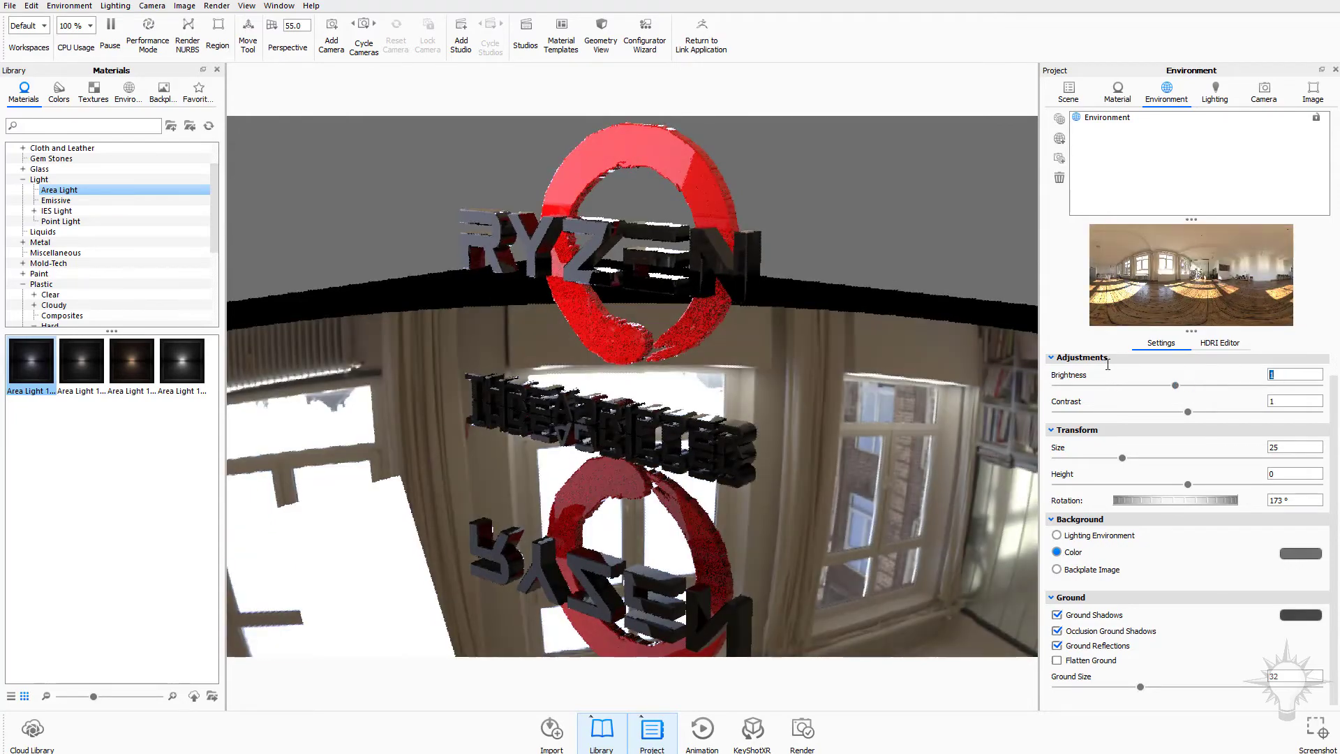
pyautogui.moveTo(777, 425); pyautogui.dragTo(648, 366)
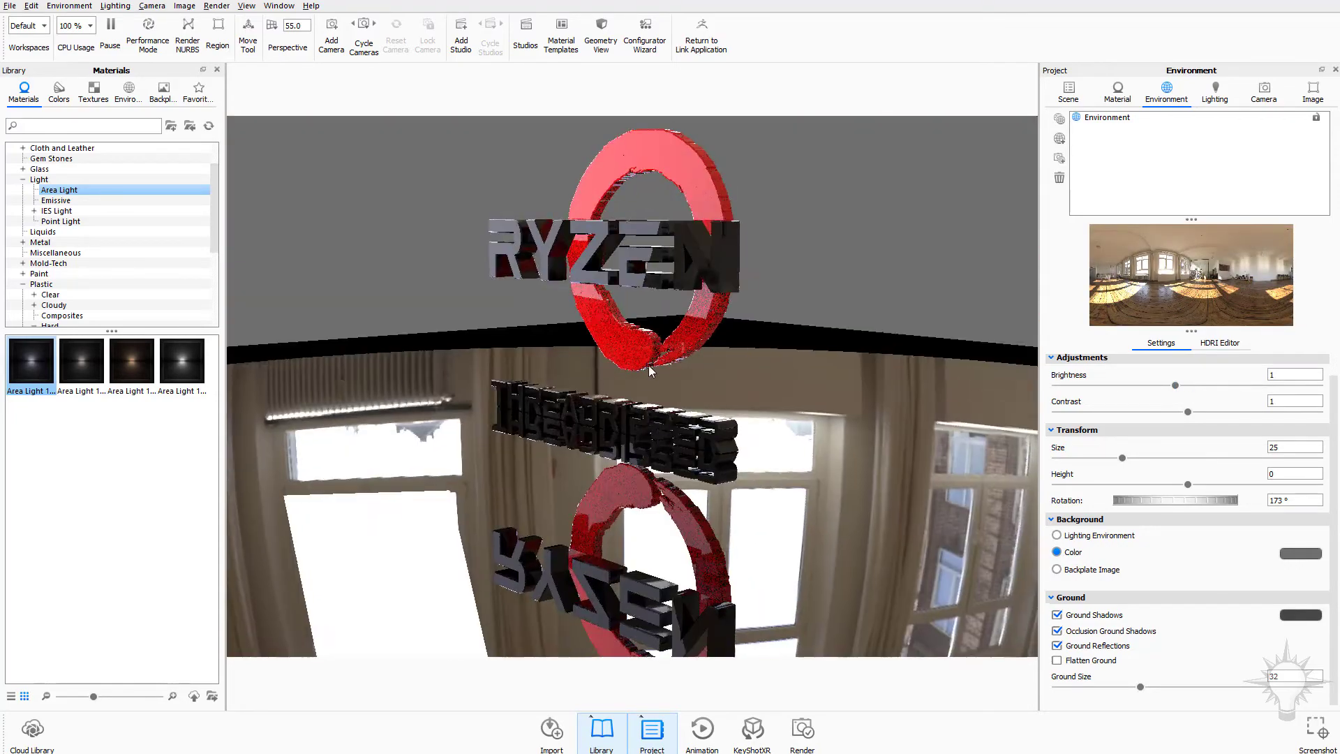
pyautogui.scroll(-3, 648, 366)
# - Hide the area light plane in the scene and inspect the logo lit only by the environment
pyautogui.click(1068, 91)
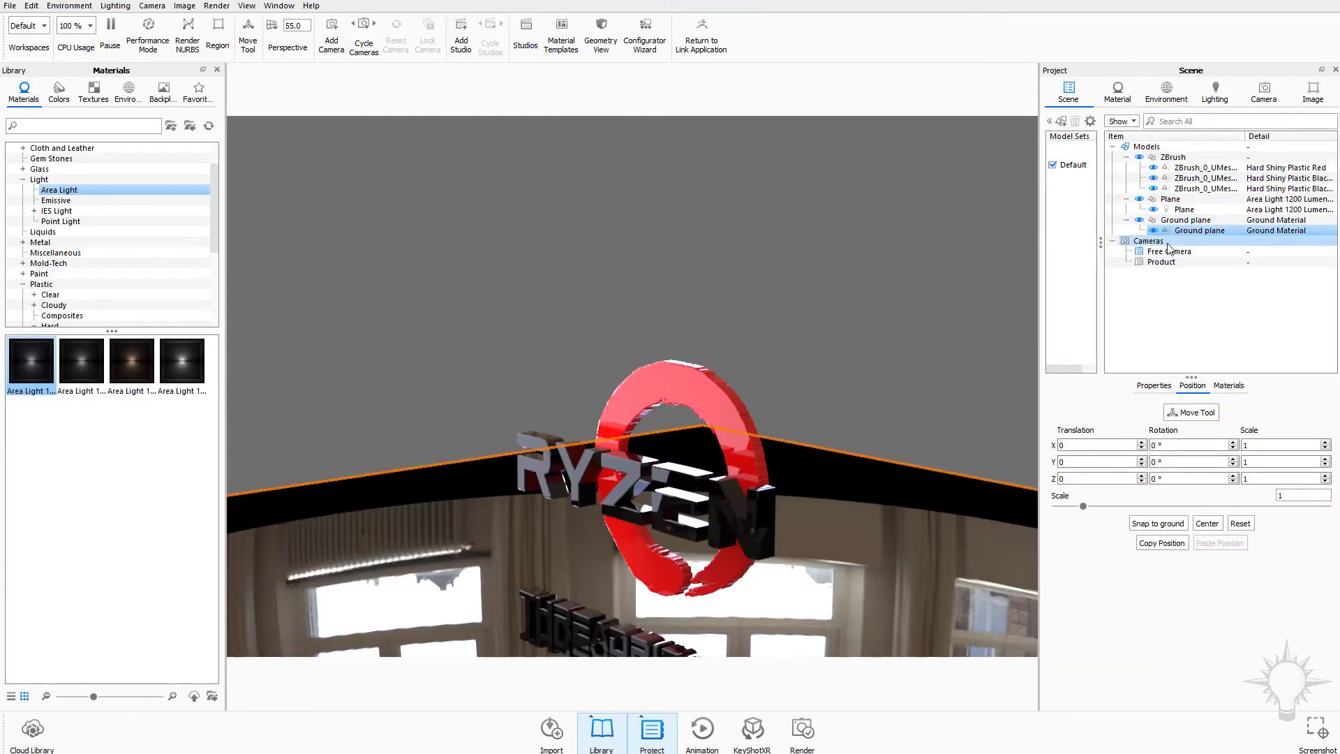
pyautogui.click(1140, 199)
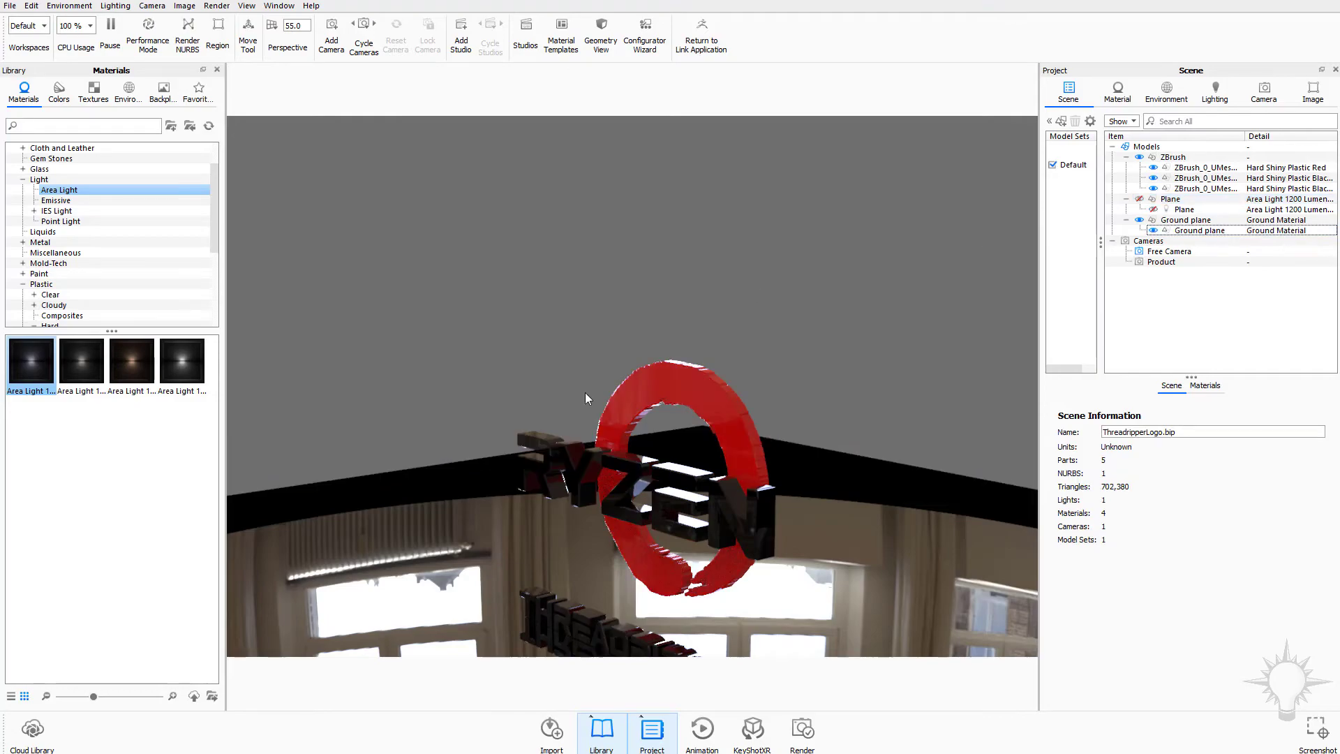
pyautogui.moveTo(589, 398); pyautogui.dragTo(803, 489)
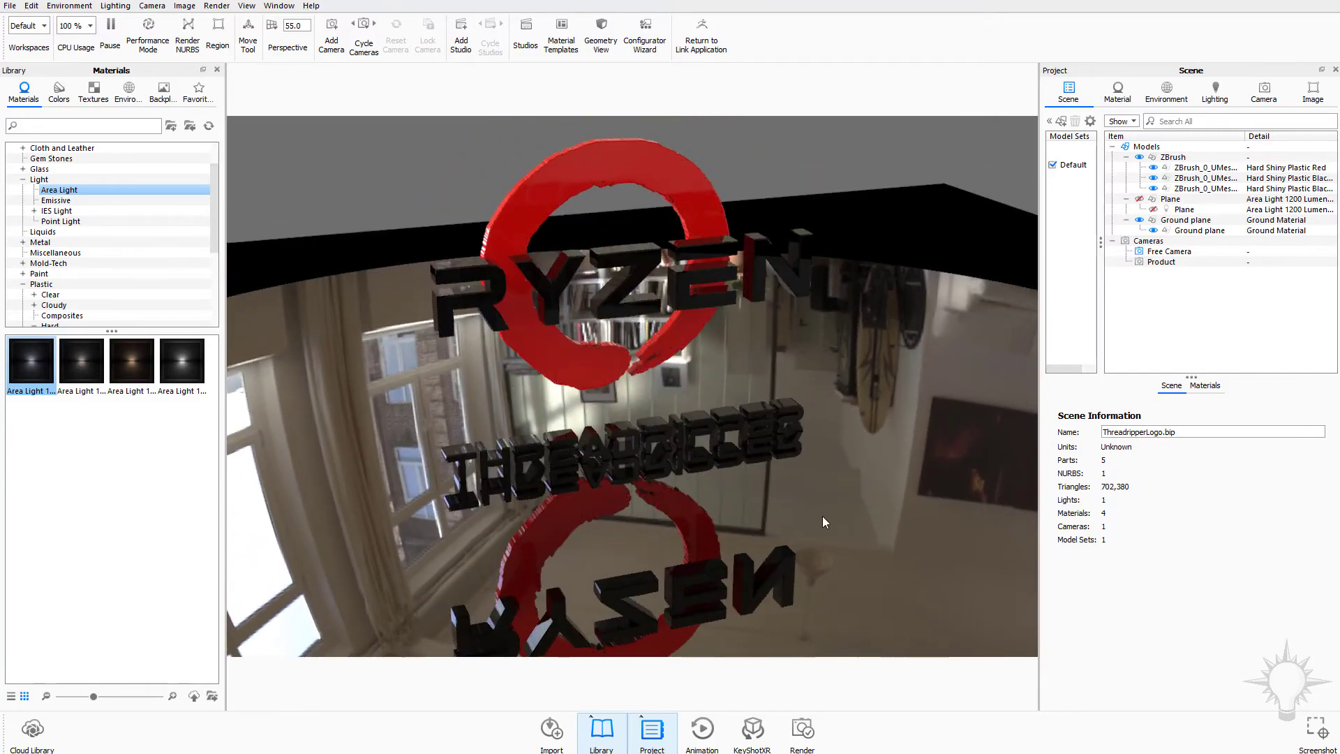
# - Change the ground plane's material type back to Ground and raise its roughness slightly to blur the reflections
pyautogui.doubleClick(823, 516)
pyautogui.click(1288, 169)
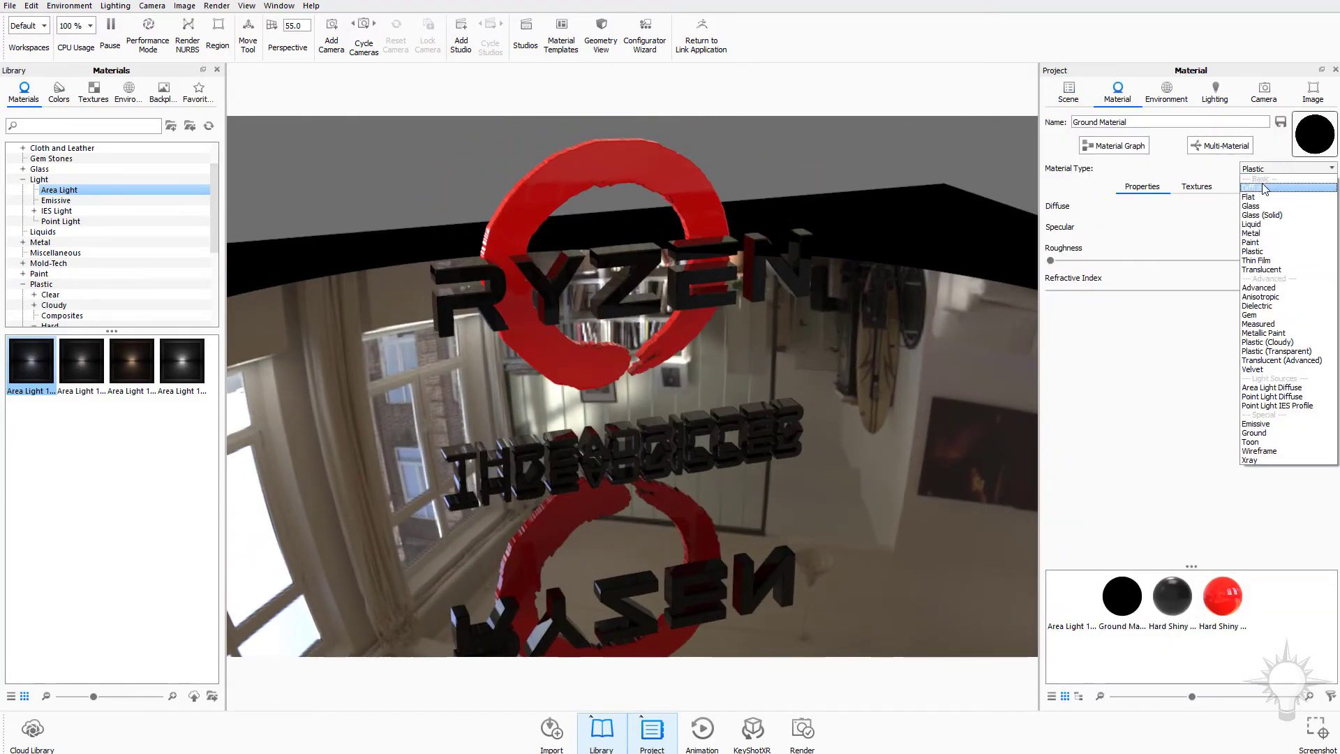
pyautogui.click(1269, 438)
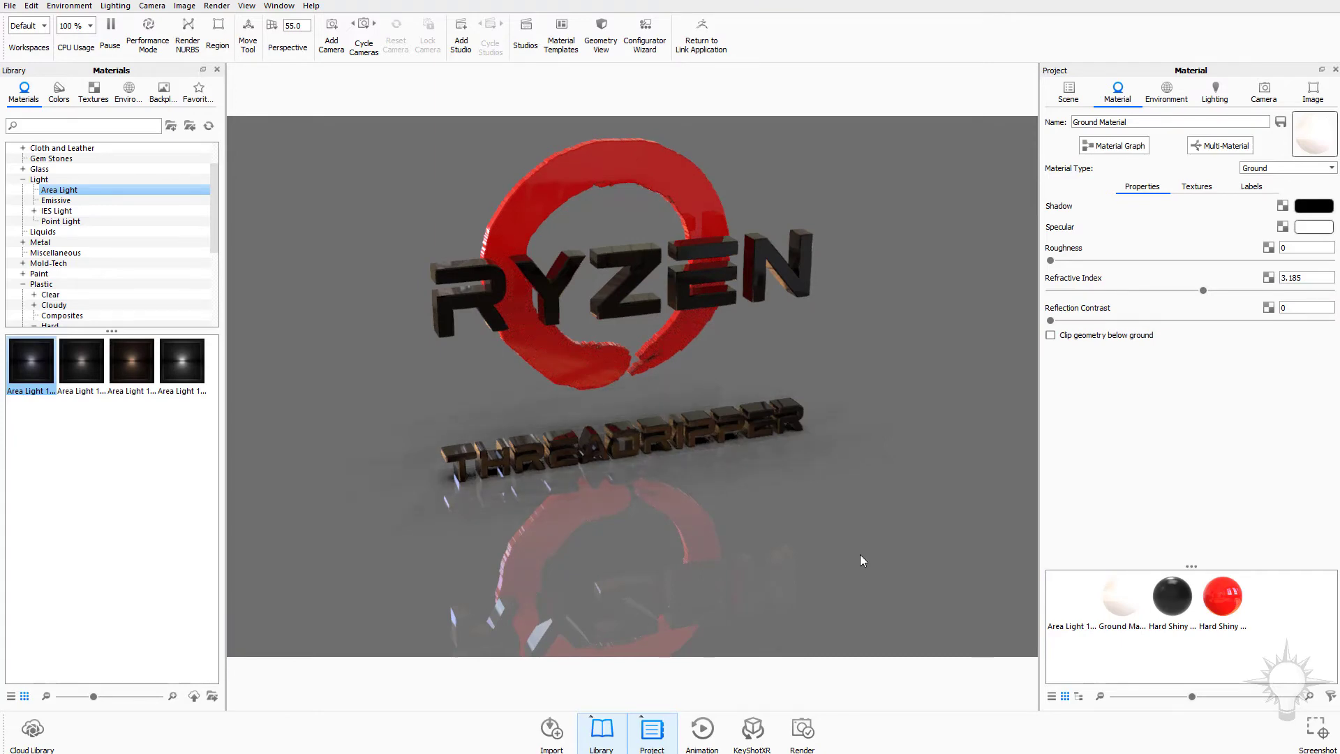
pyautogui.moveTo(860, 561); pyautogui.dragTo(843, 483)
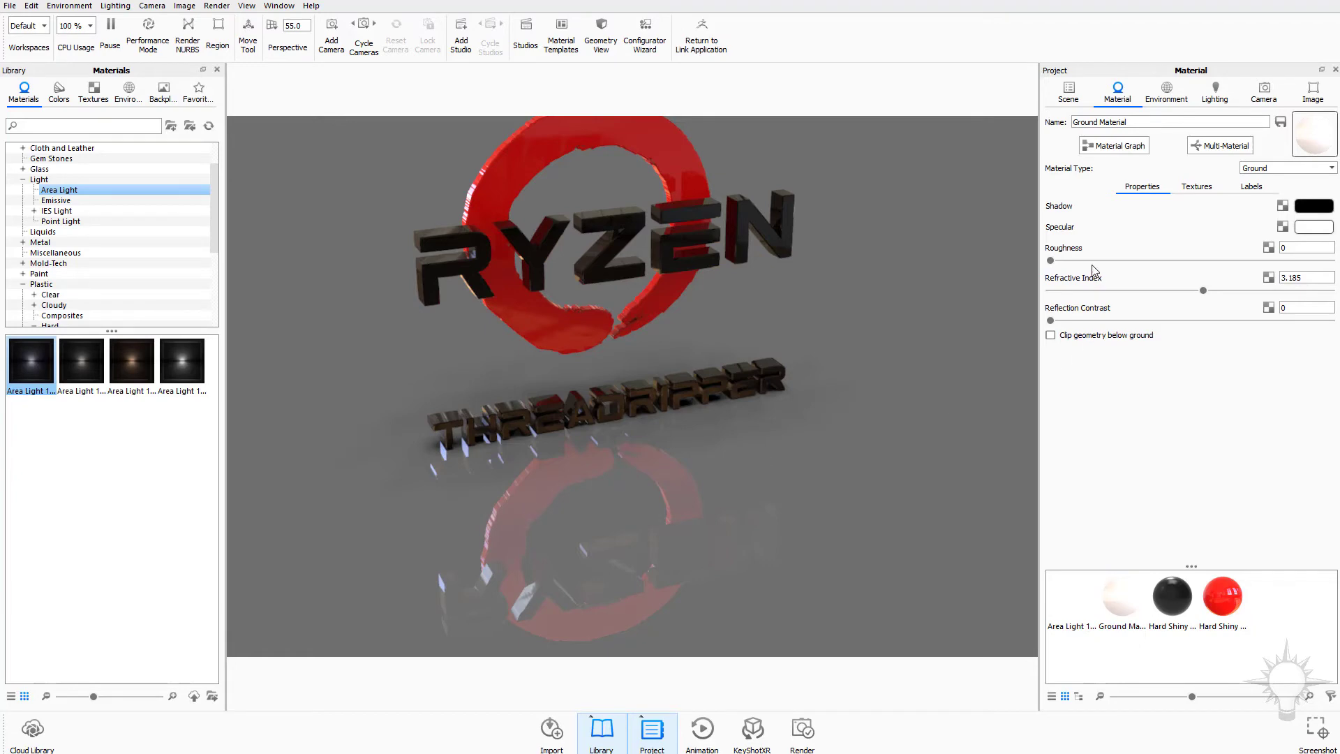
pyautogui.moveTo(1053, 260); pyautogui.dragTo(1060, 264)
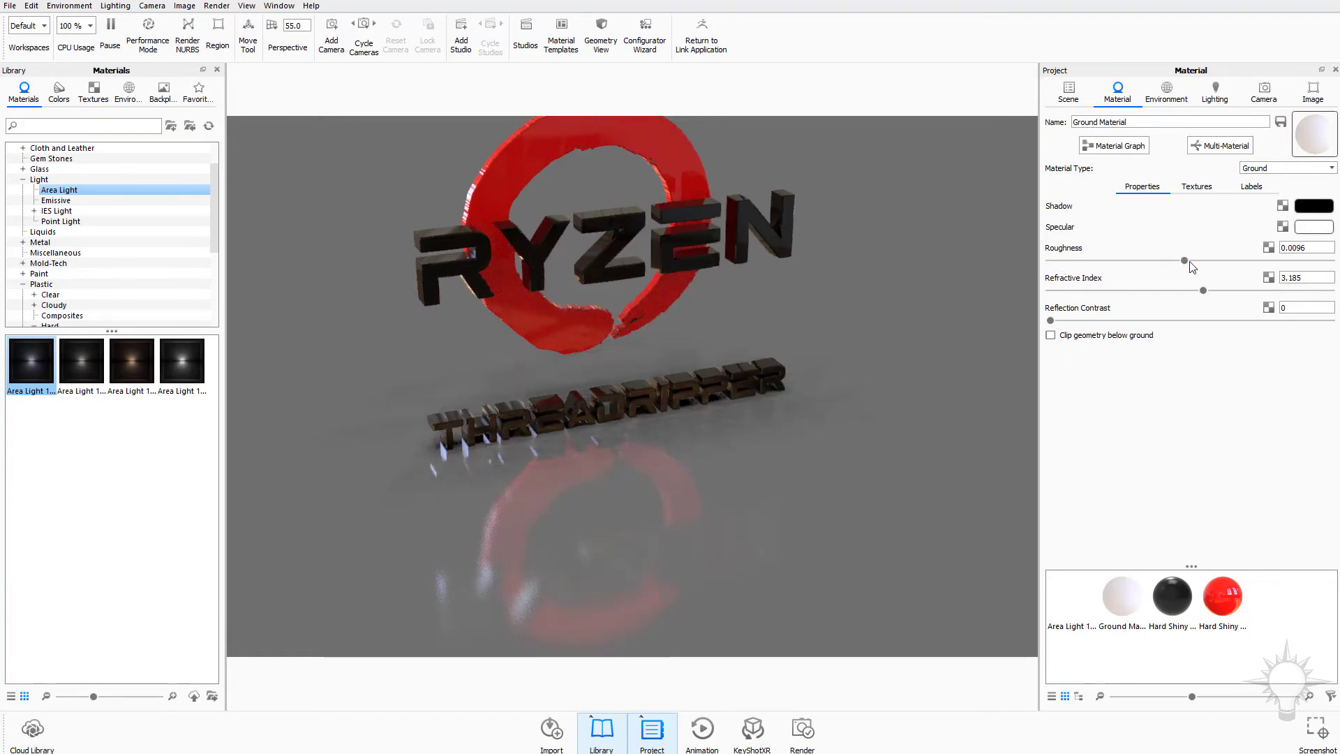
pyautogui.moveTo(1185, 260); pyautogui.dragTo(1215, 263)
# - Apply the Liquid Water Ripples material from the Liquids library to the ground plane
pyautogui.click(138, 365)
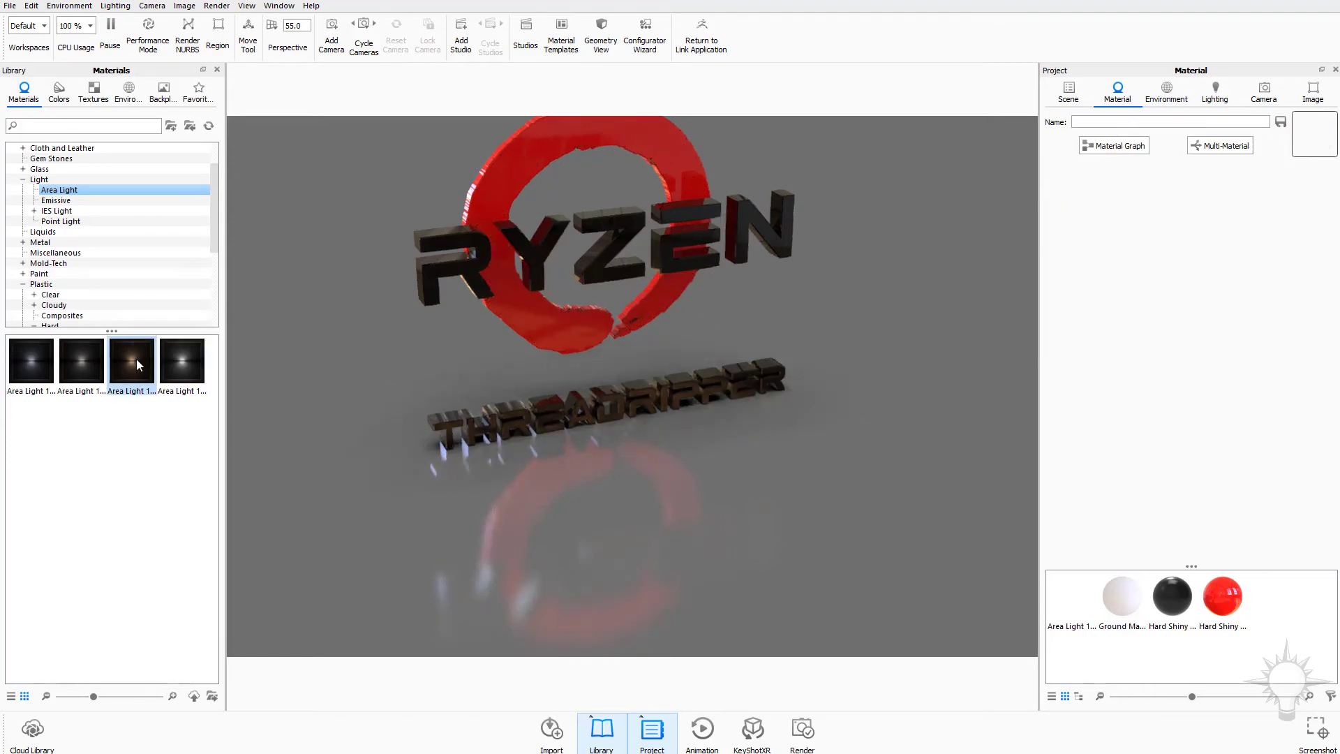
pyautogui.scroll(-1, 105, 266)
pyautogui.scroll(1, 113, 213)
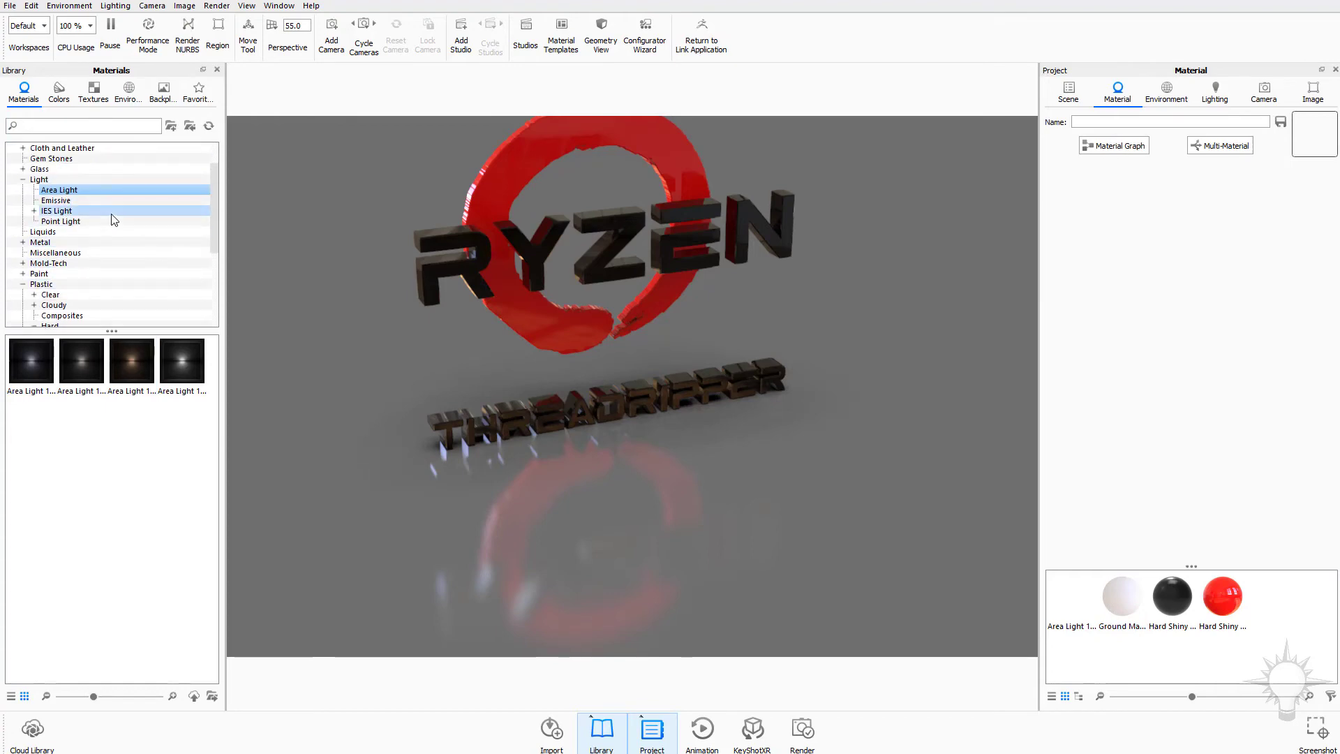
pyautogui.click(63, 231)
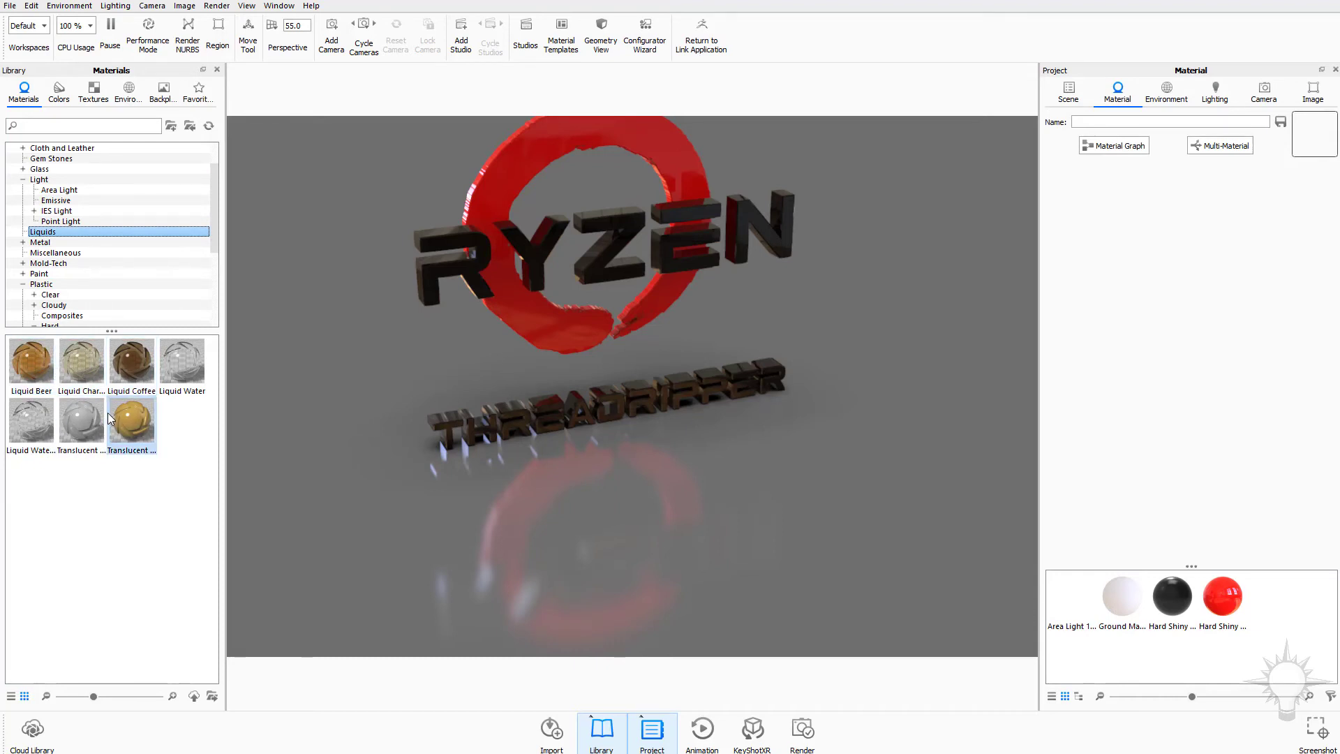
pyautogui.moveTo(30, 421)
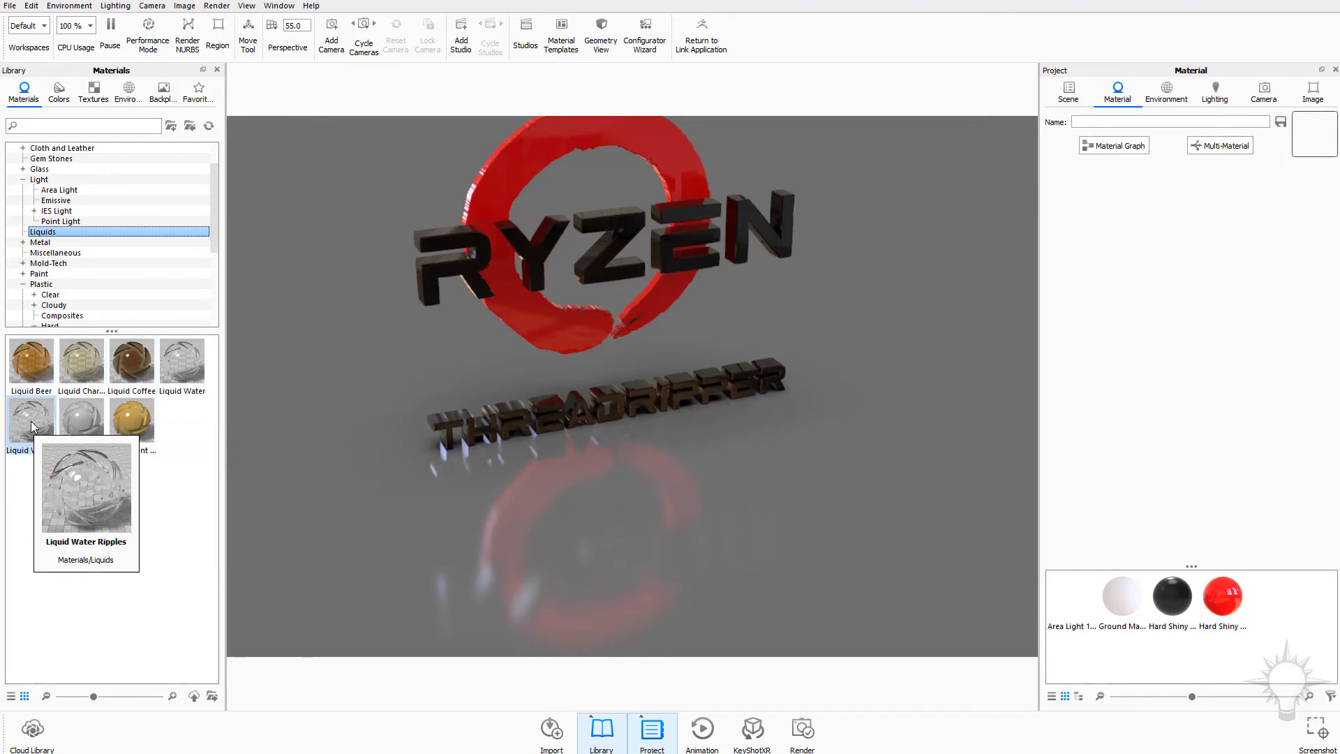
pyautogui.moveTo(31, 421); pyautogui.dragTo(587, 539)
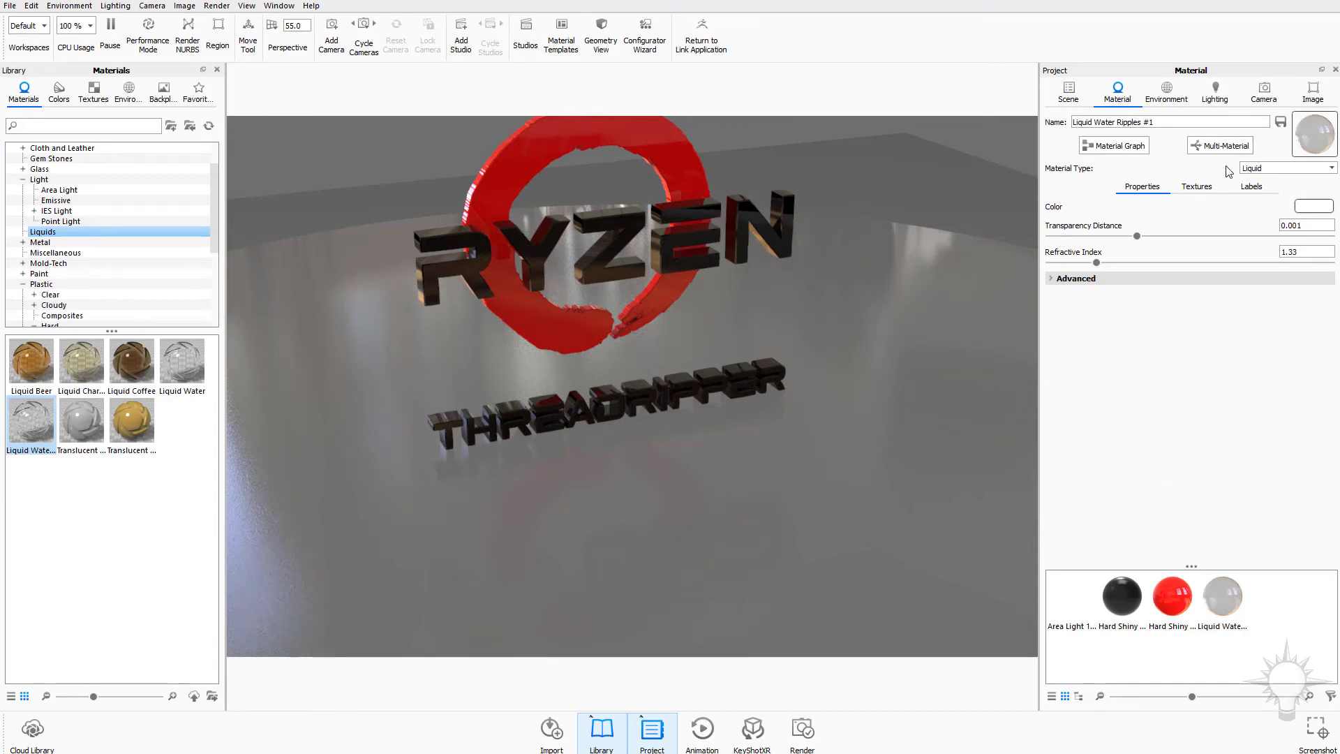
# - Try stronger water ripples by raising the bump texture's height to 0.44 and enlarging its scale, and inspect the surface
pyautogui.click(1196, 187)
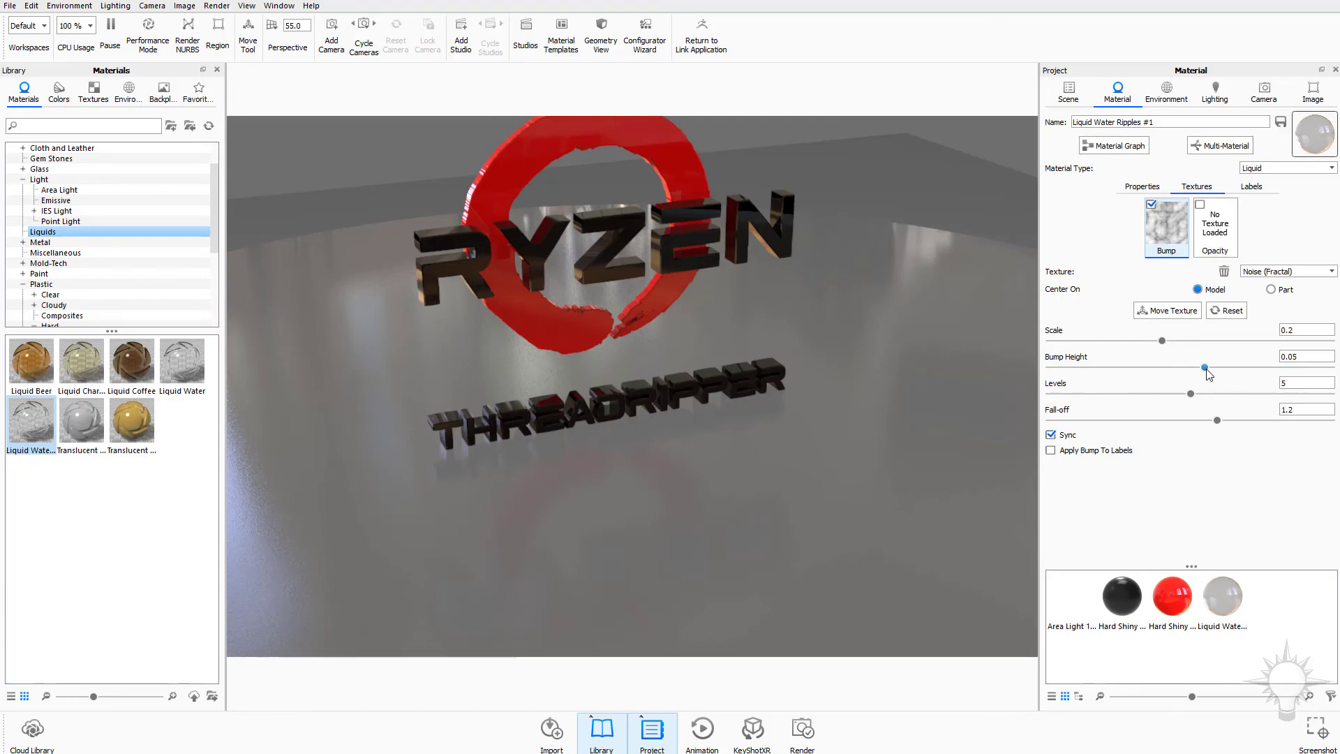
pyautogui.moveTo(1206, 368); pyautogui.dragTo(1318, 377)
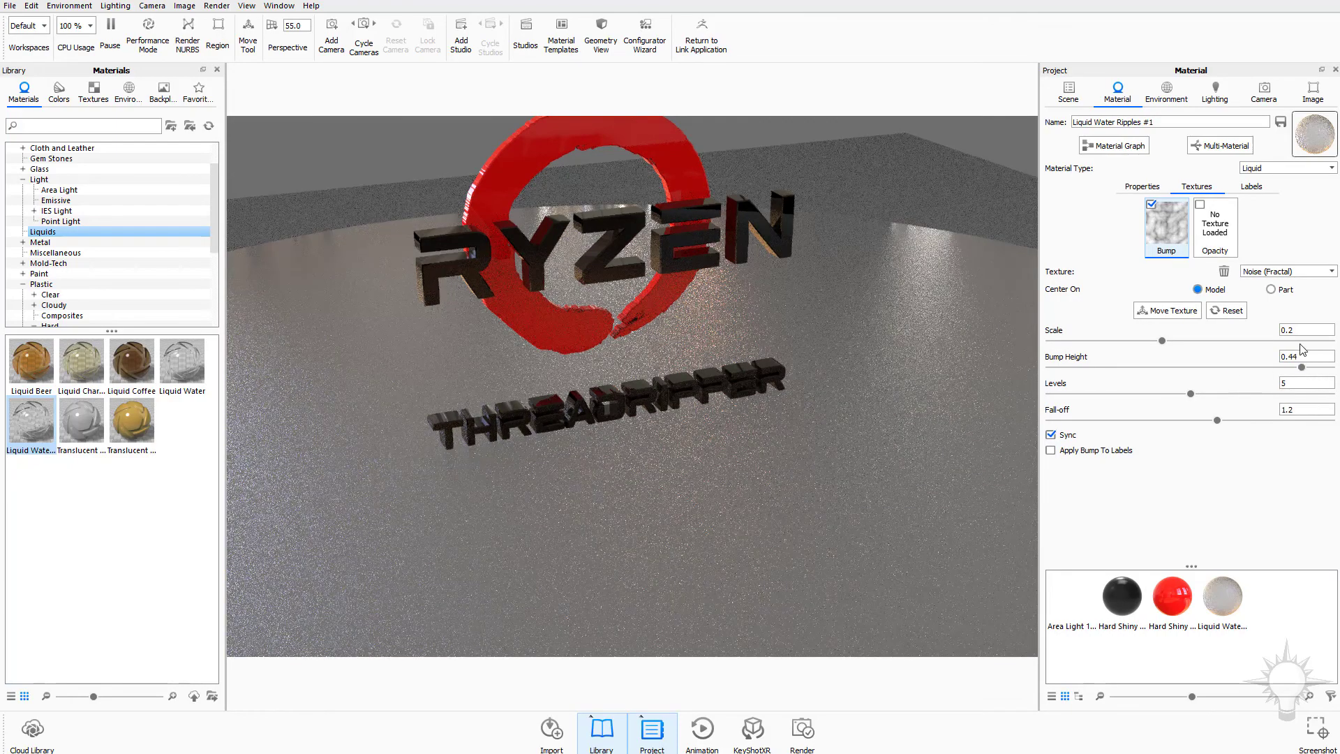
pyautogui.moveTo(1161, 343); pyautogui.dragTo(1305, 342)
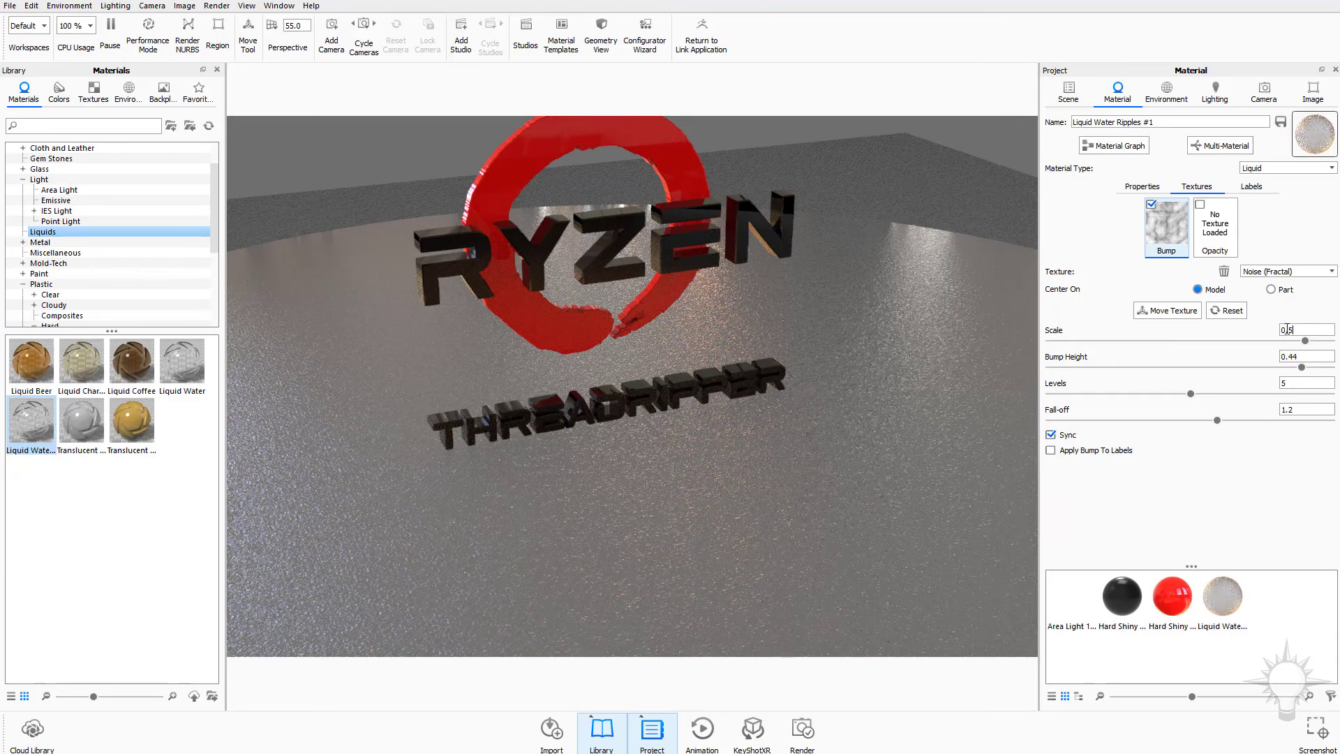
pyautogui.press('Return')
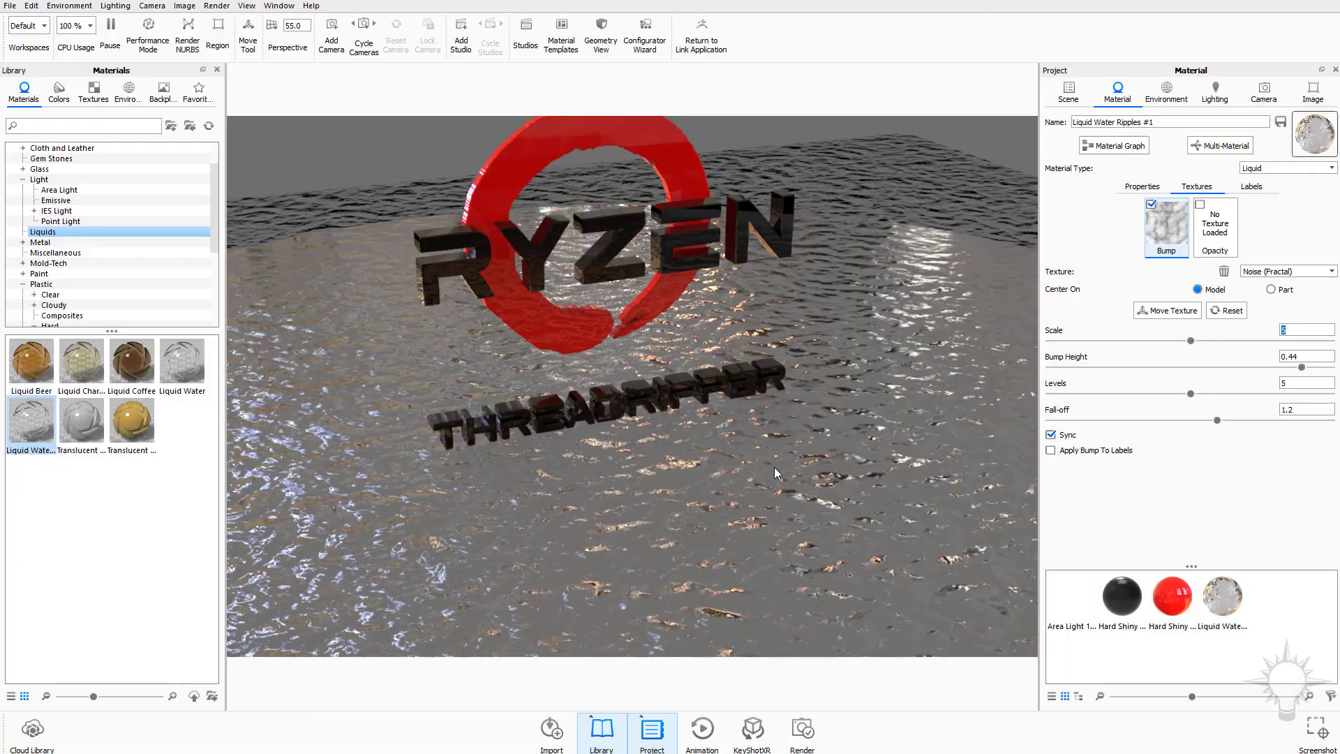
pyautogui.moveTo(778, 467); pyautogui.dragTo(549, 309)
pyautogui.moveTo(649, 468); pyautogui.dragTo(707, 355)
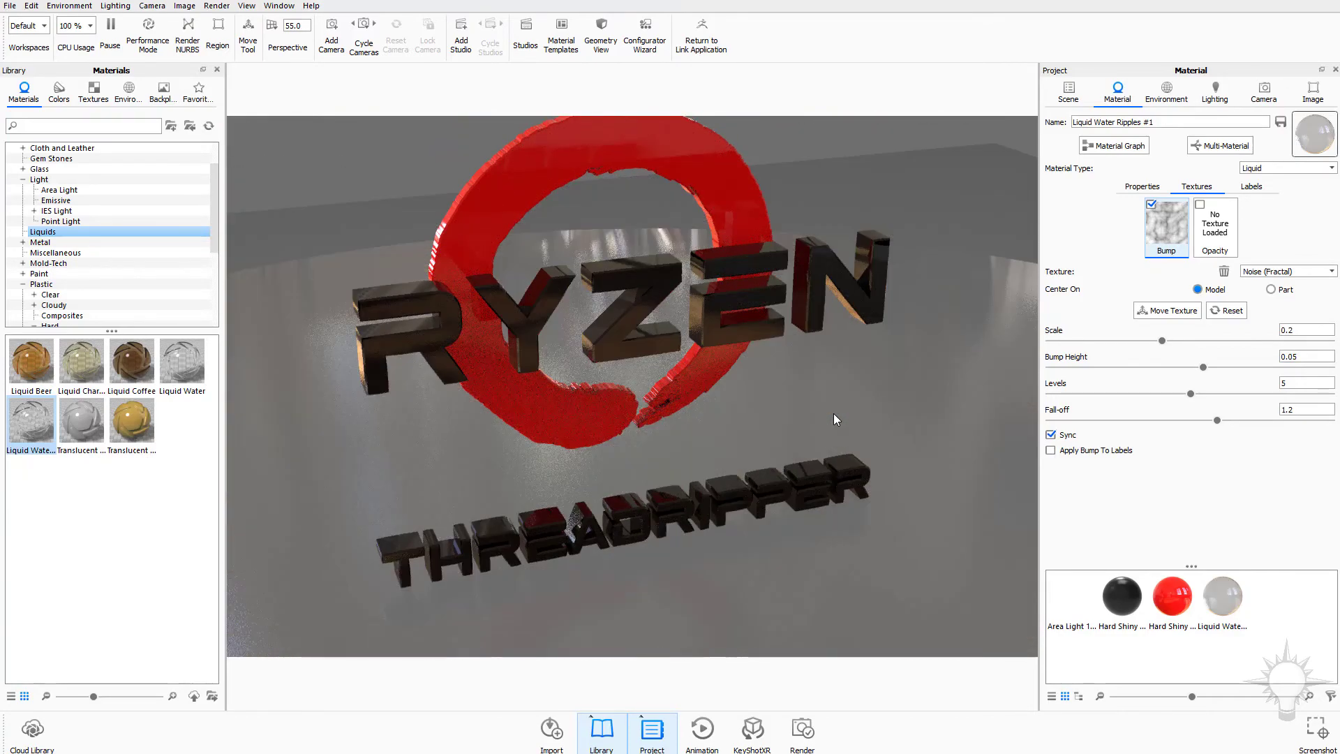
# - Undo the liquid material changes on the ground plane, and delete the ground plane from the scene
pyautogui.hotkey('ctrl', 'z')
pyautogui.scroll(-5, 931, 441)
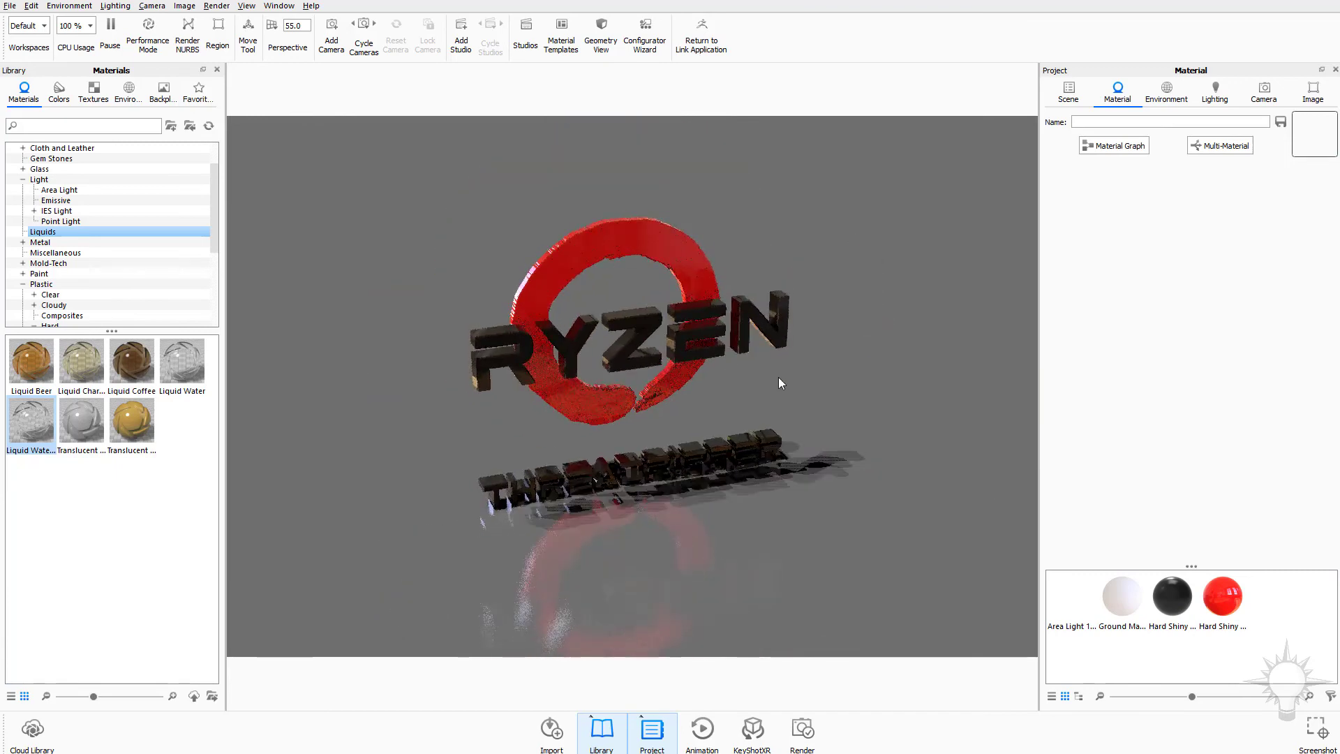
pyautogui.click(1068, 92)
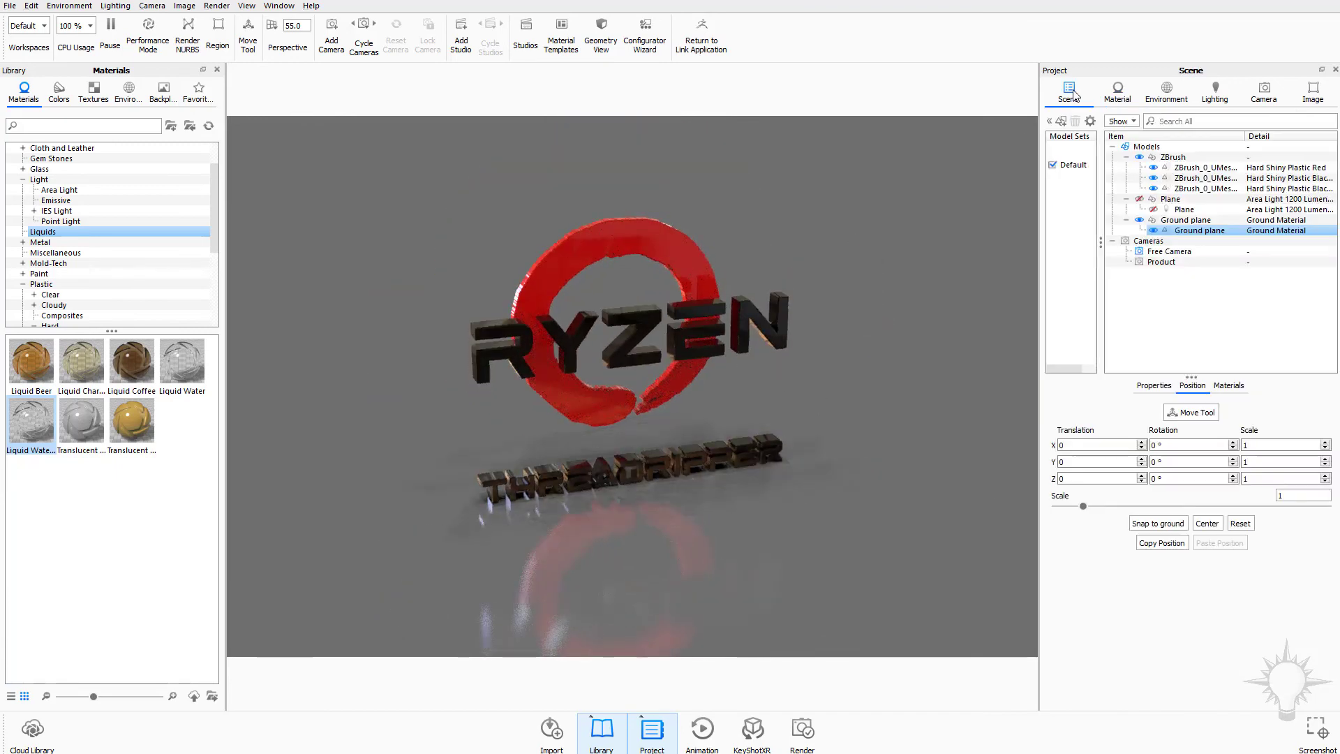
pyautogui.click(1186, 221)
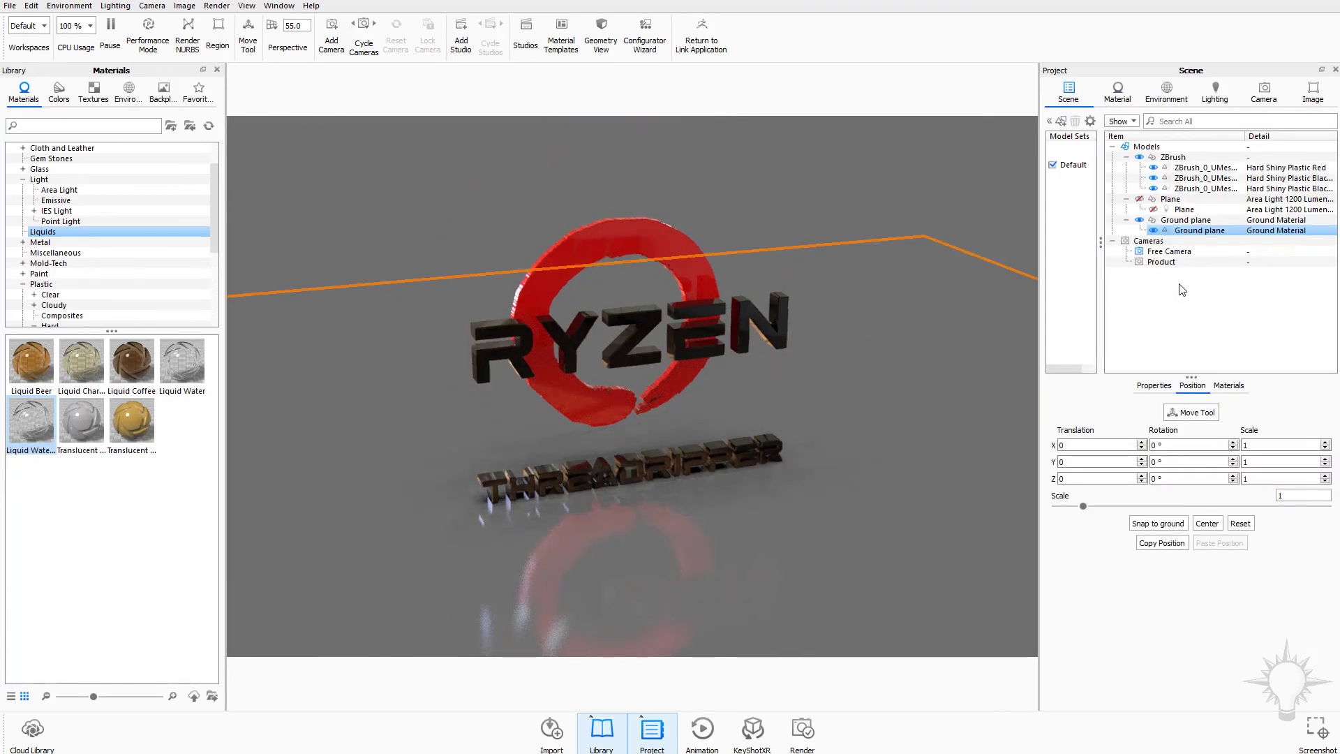
pyautogui.click(1139, 220)
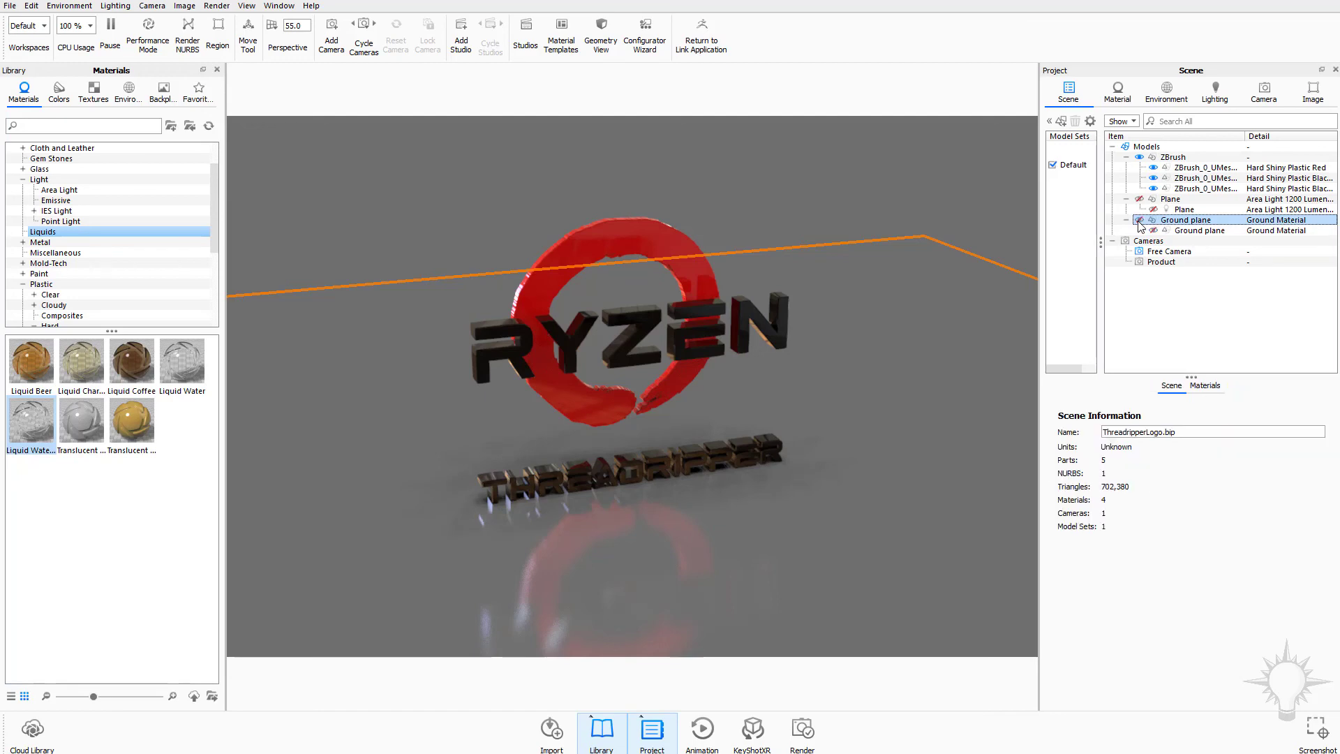
pyautogui.rightClick(1171, 222)
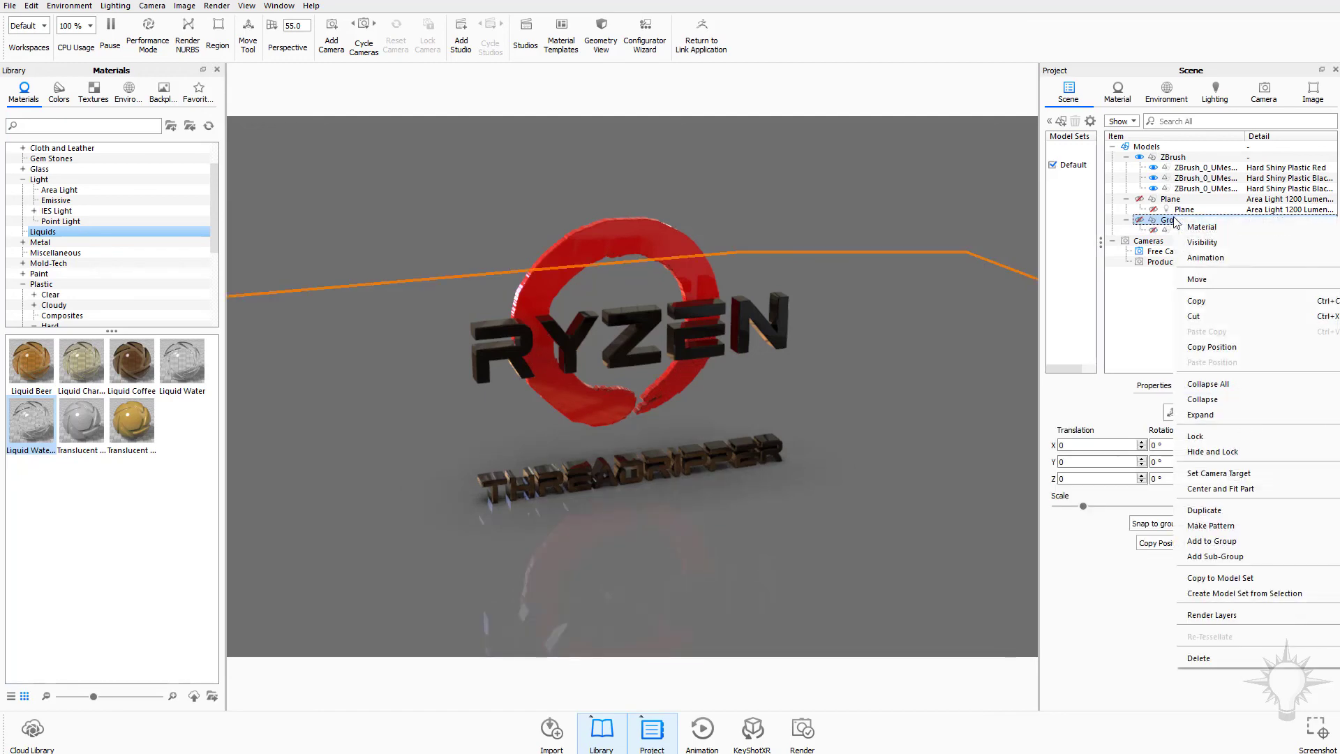
pyautogui.click(1214, 657)
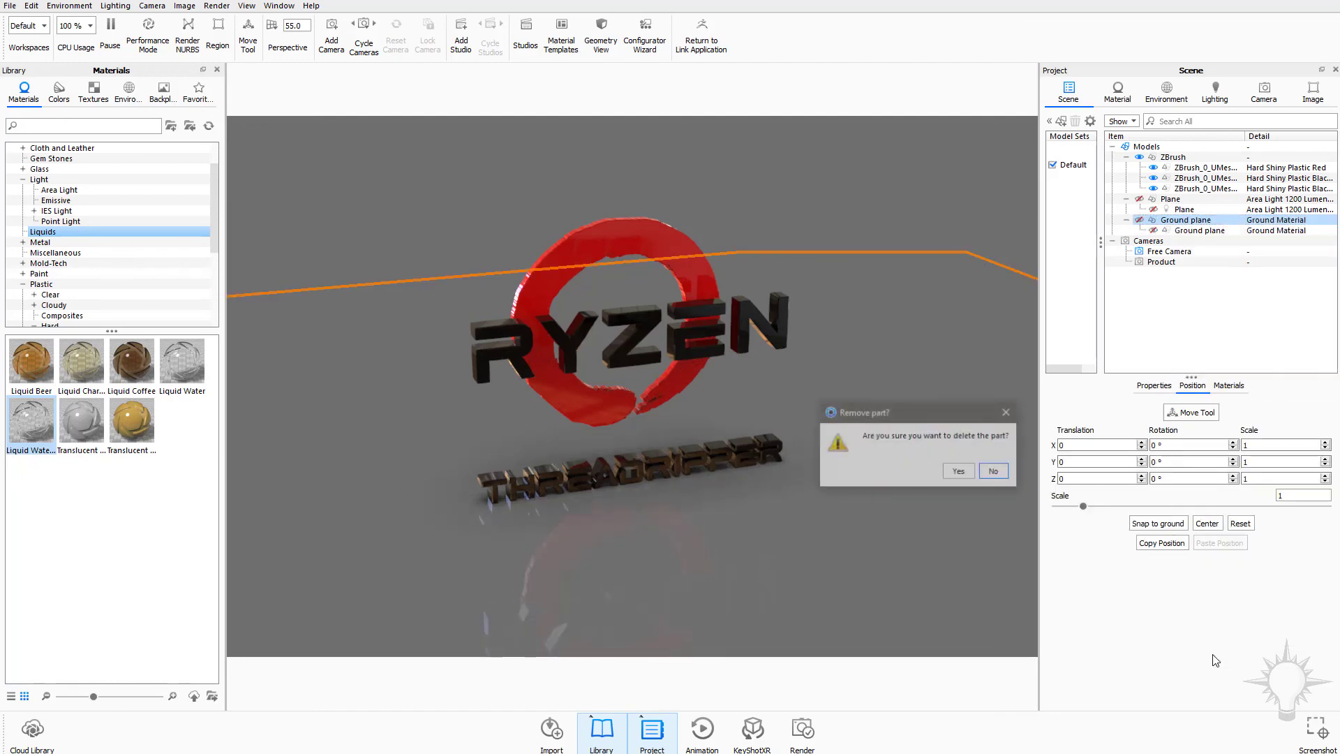
pyautogui.click(956, 470)
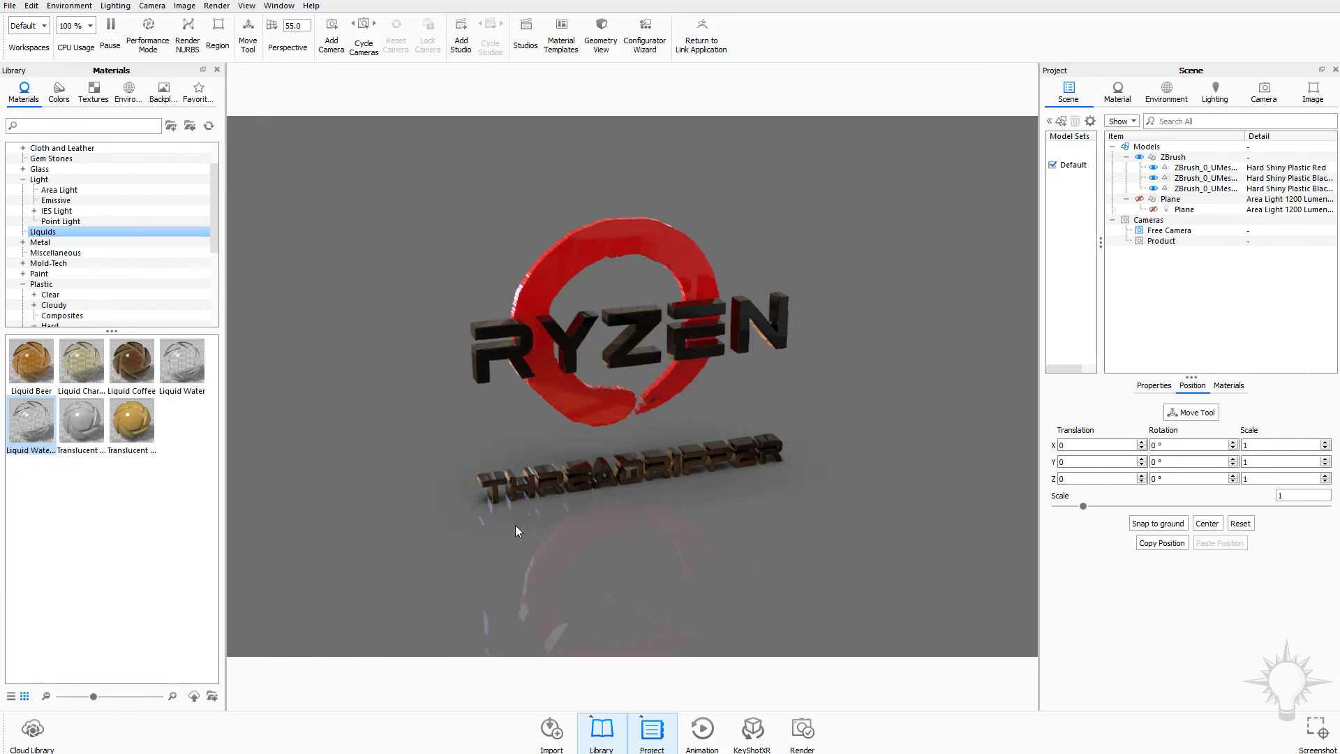
# - Turn off ground reflections in the environment's ground settings and view the logo from a more frontal angle
pyautogui.click(1167, 89)
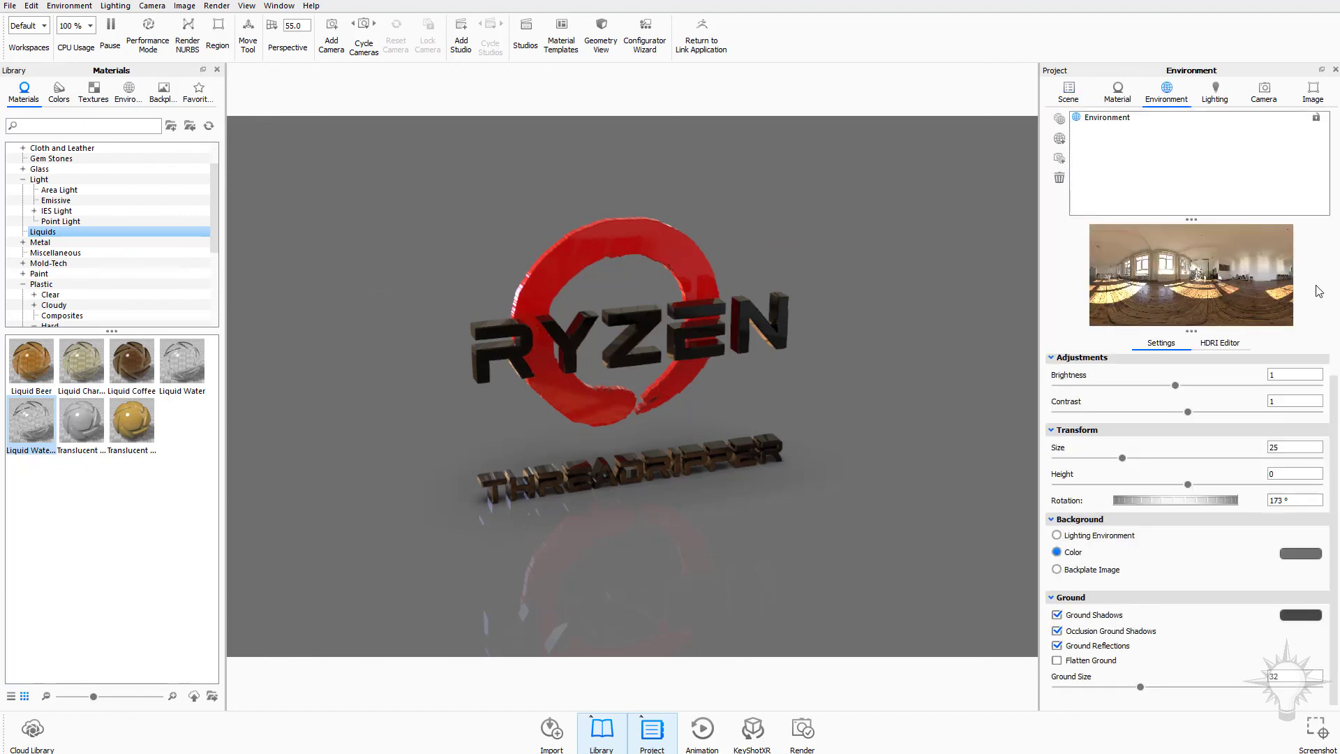
pyautogui.click(1069, 646)
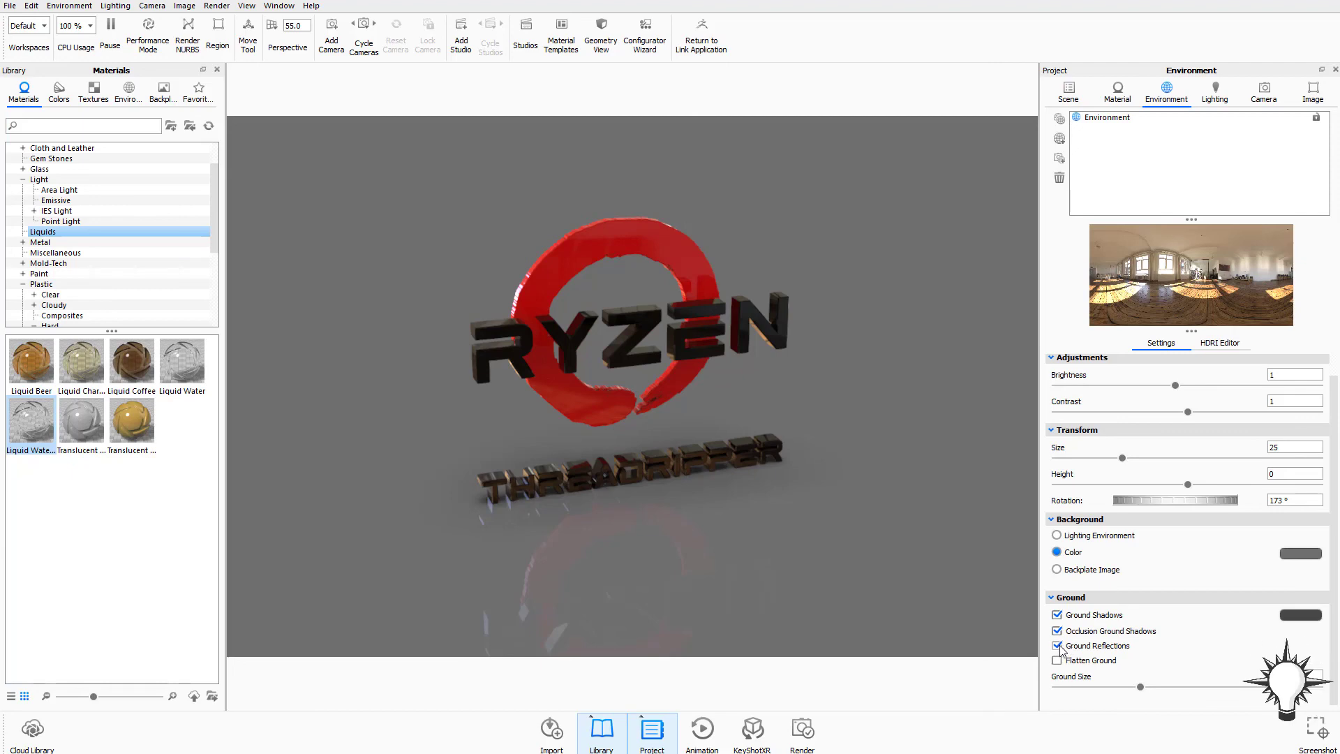
pyautogui.moveTo(601, 291); pyautogui.dragTo(510, 293)
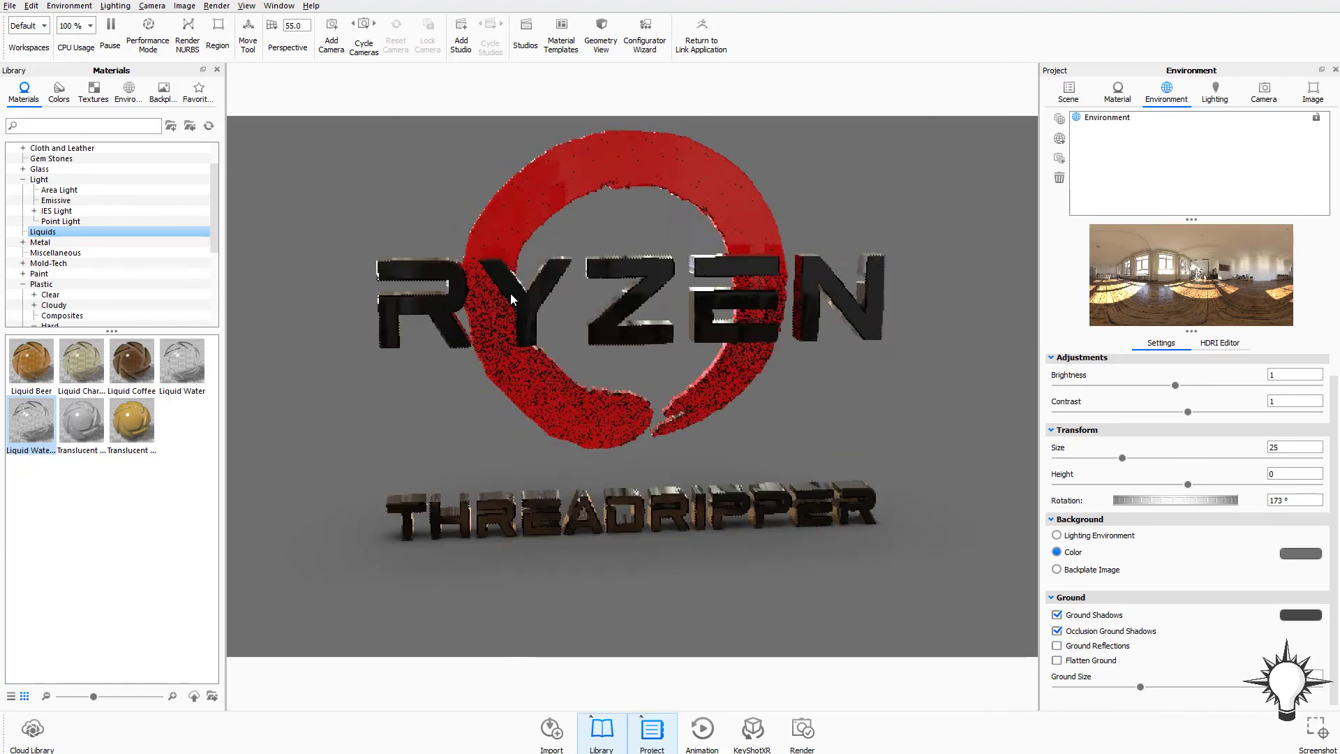
pyautogui.scroll(3, 587, 342)
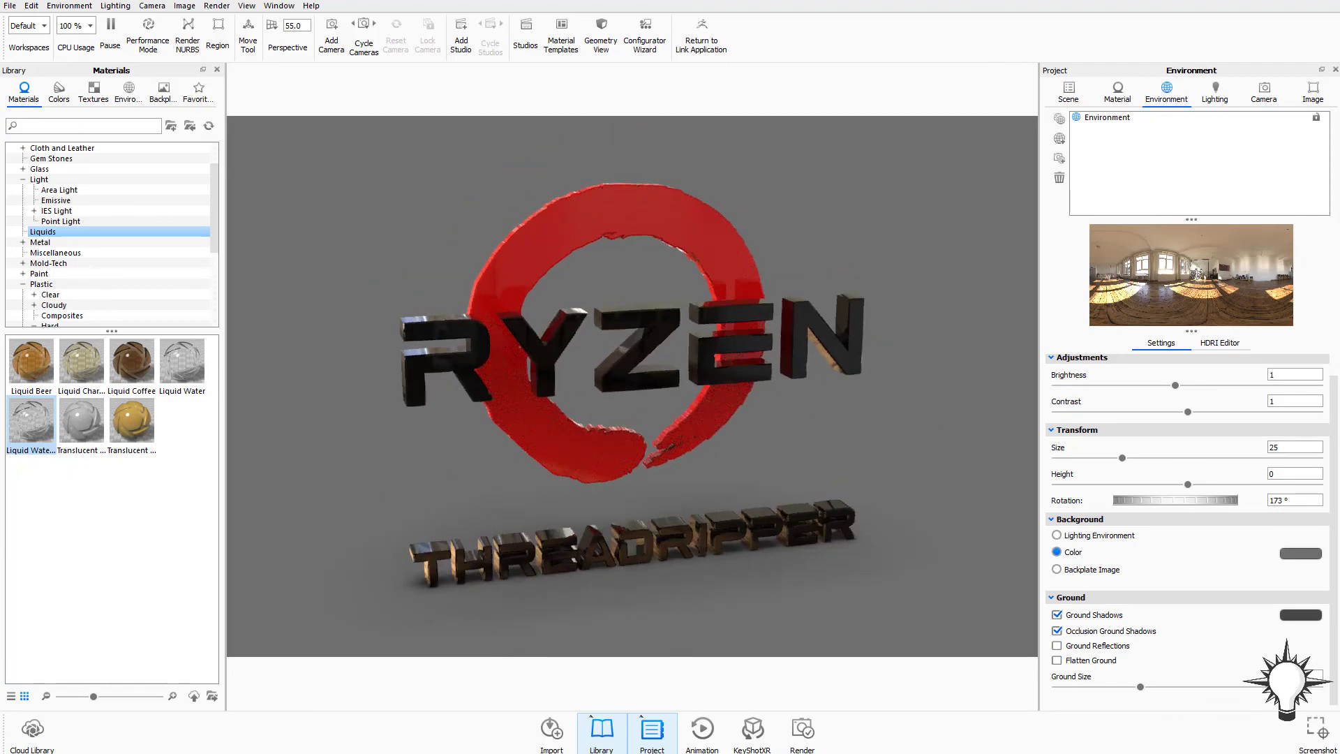